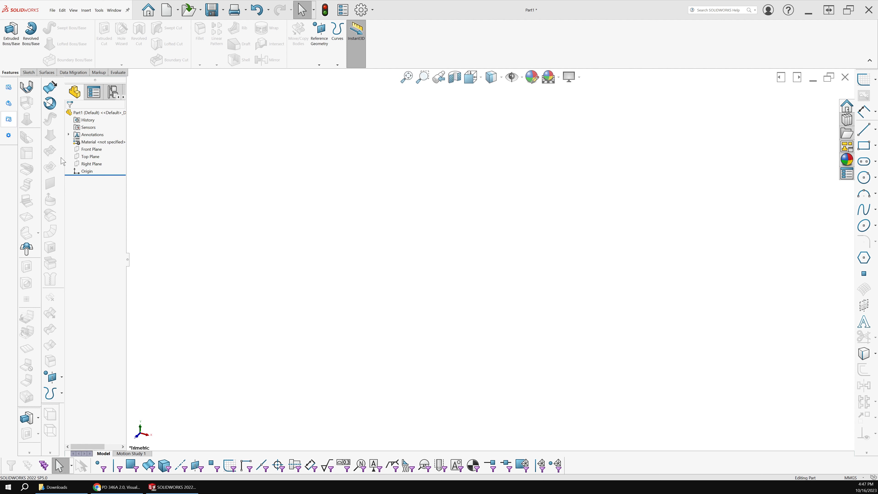
Sketch a corner rectangle about 34 by 33 mm on the Front Plane, away from the origin.
{"action": "left_click", "coordinate": [90, 150]}
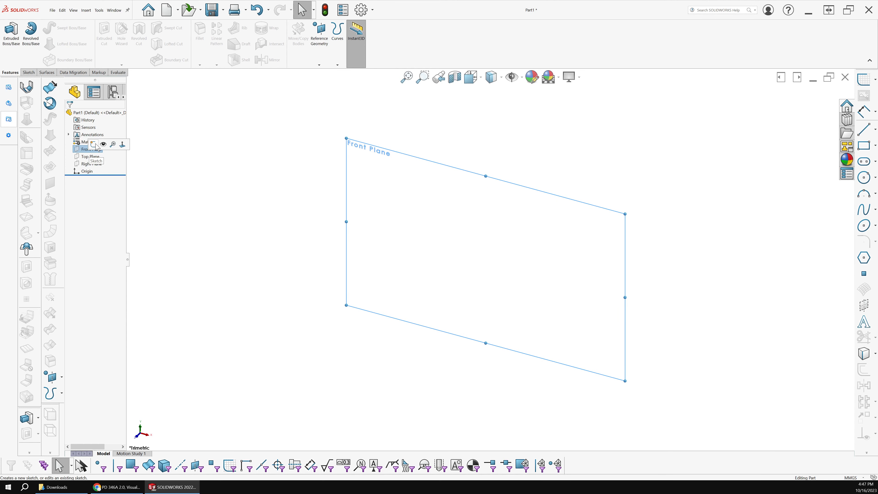
{"action": "left_click", "coordinate": [94, 145]}
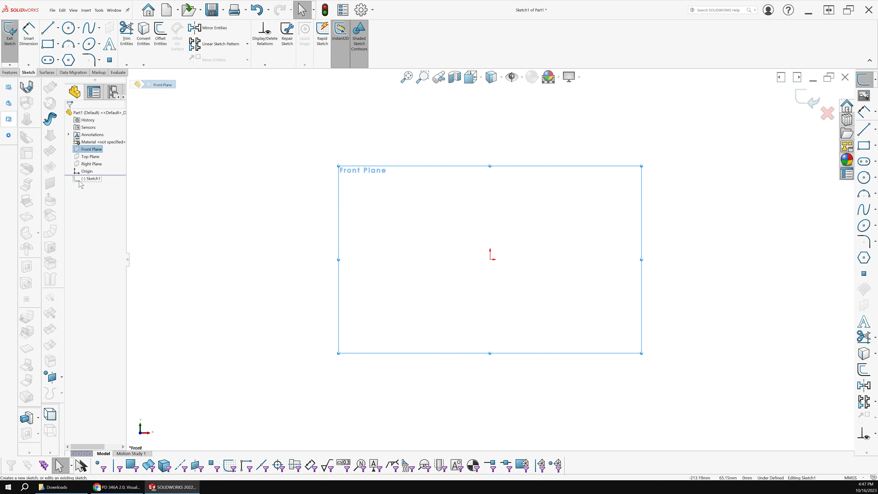
{"action": "left_click", "coordinate": [50, 43]}
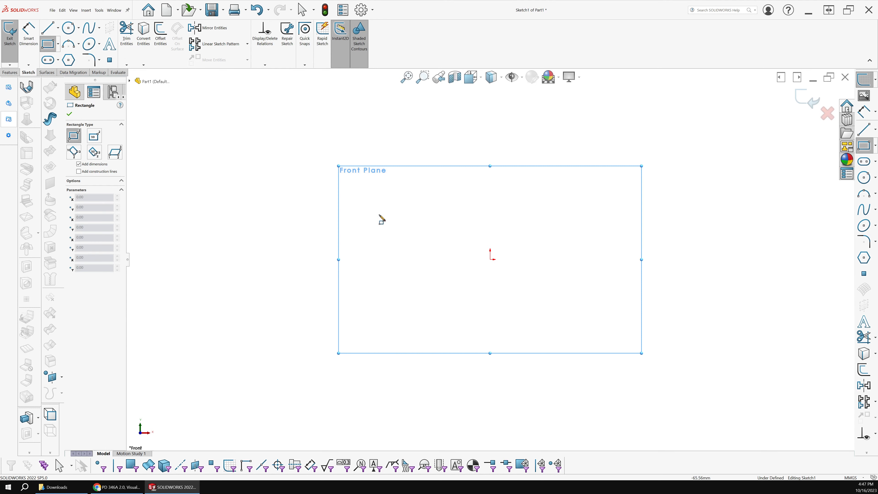
{"action": "left_click", "coordinate": [372, 209]}
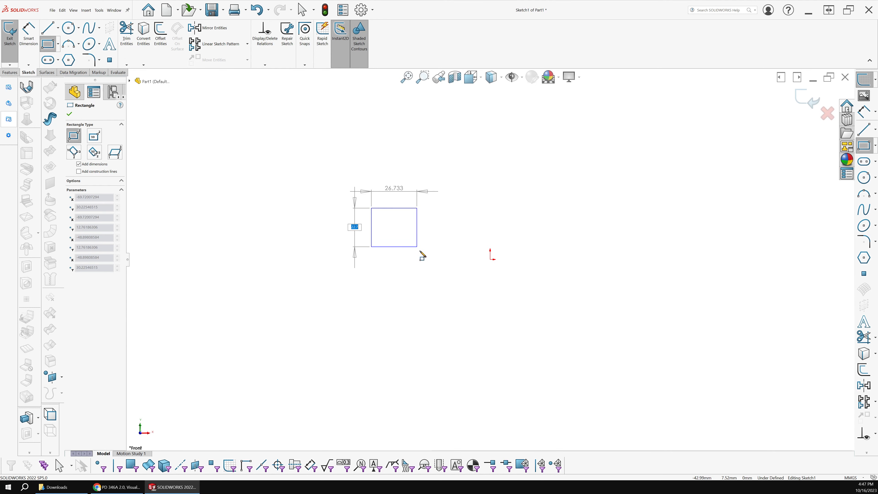
{"action": "left_click", "coordinate": [430, 265]}
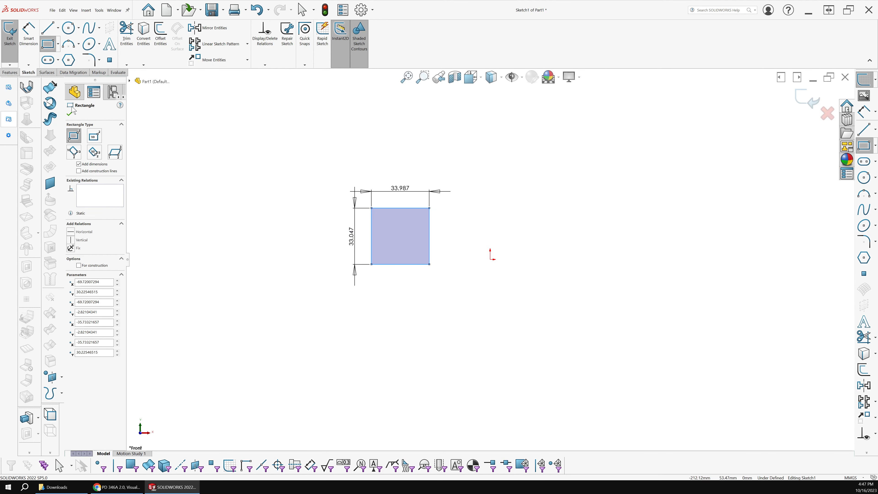
Extrude the rectangle backward from the sketch plane into a solid block 39 mm deep.
{"action": "left_click", "coordinate": [10, 72]}
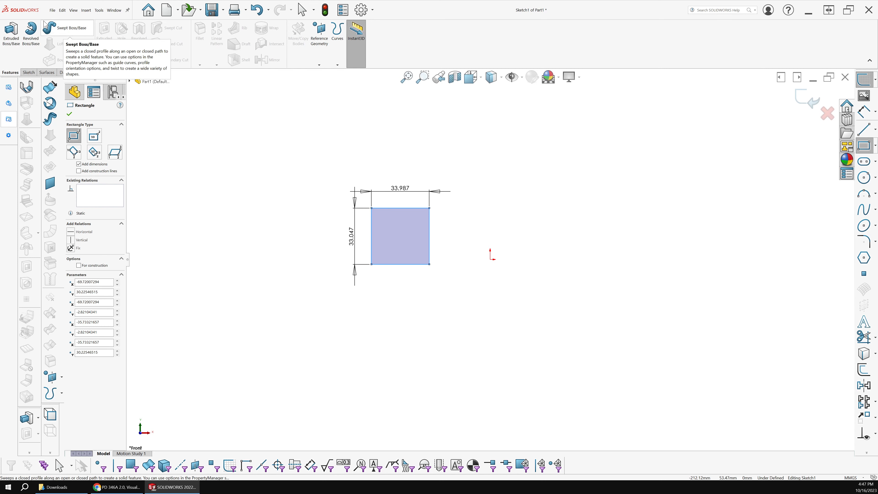
{"action": "left_click", "coordinate": [11, 33]}
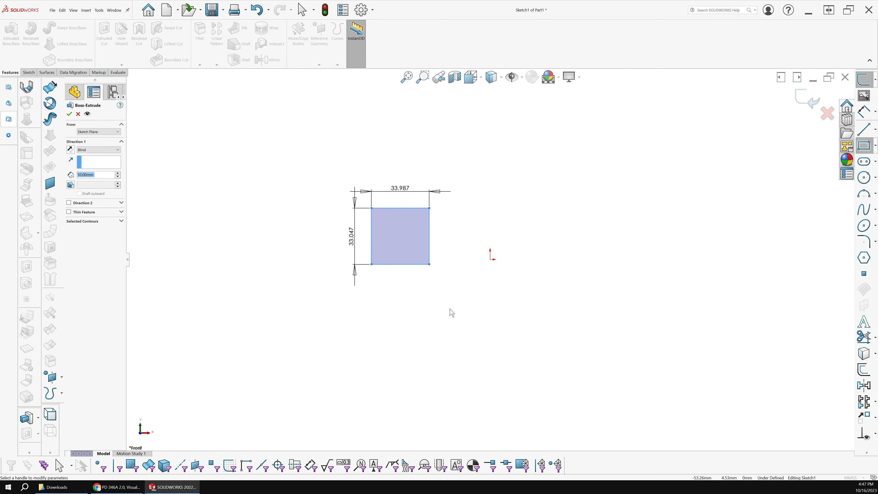
{"action": "left_click", "coordinate": [429, 298]}
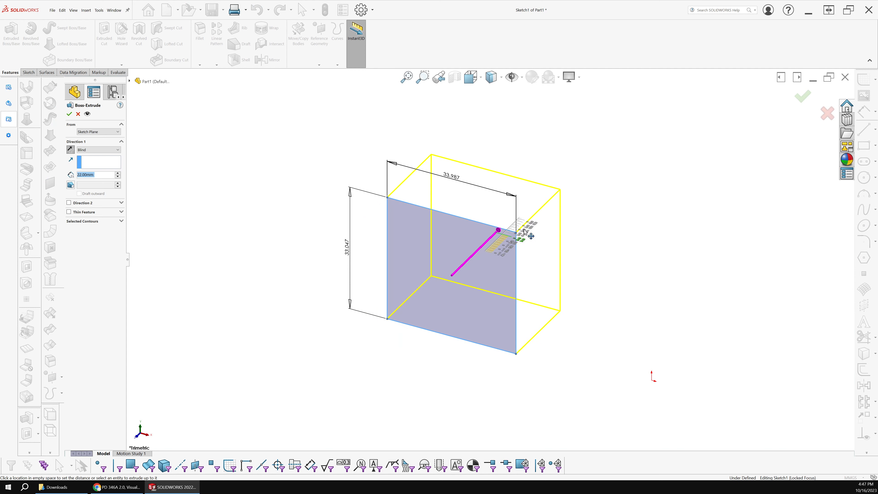
{"action": "left_click", "coordinate": [560, 211]}
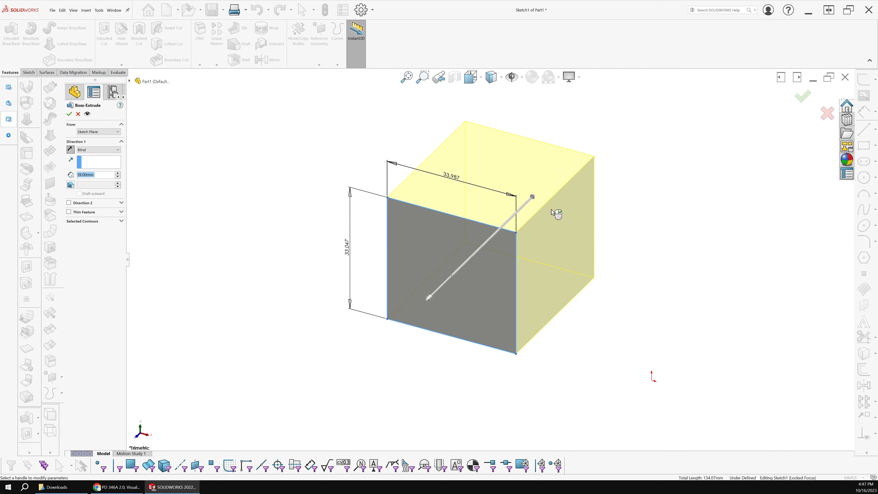
{"action": "left_click", "coordinate": [802, 97]}
{"action": "middle_click_drag", "start_coordinate": [651, 210], "coordinate": [523, 196], "text": "ctrl"}
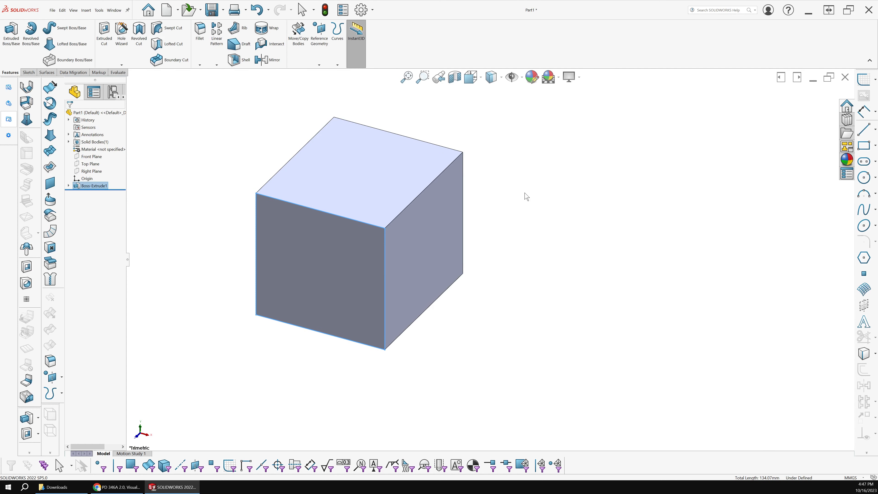
Section the block with the Front Plane offset by -30 mm to look at its interior.
{"action": "left_click", "coordinate": [455, 76]}
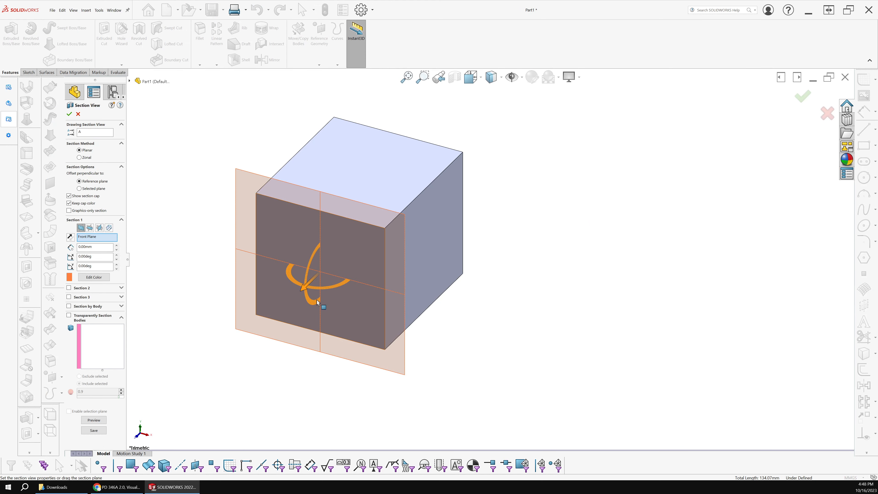
{"action": "left_click_drag", "start_coordinate": [306, 290], "coordinate": [367, 231]}
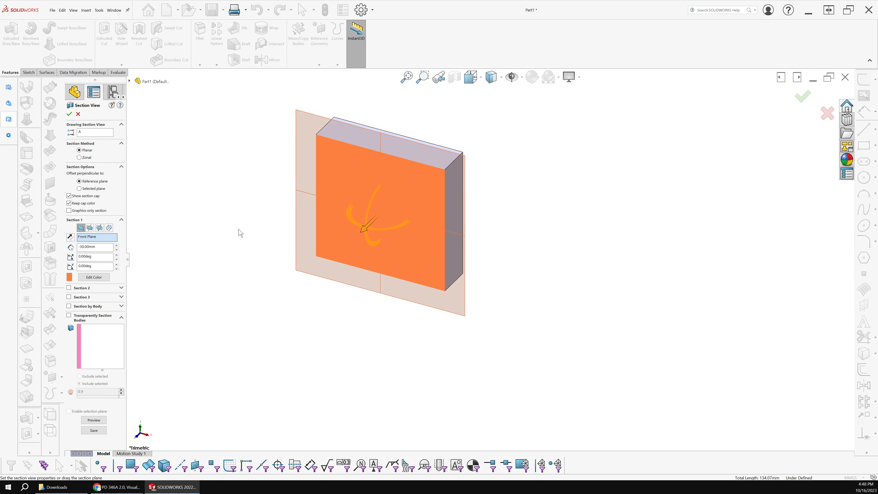
{"action": "left_click", "coordinate": [69, 114]}
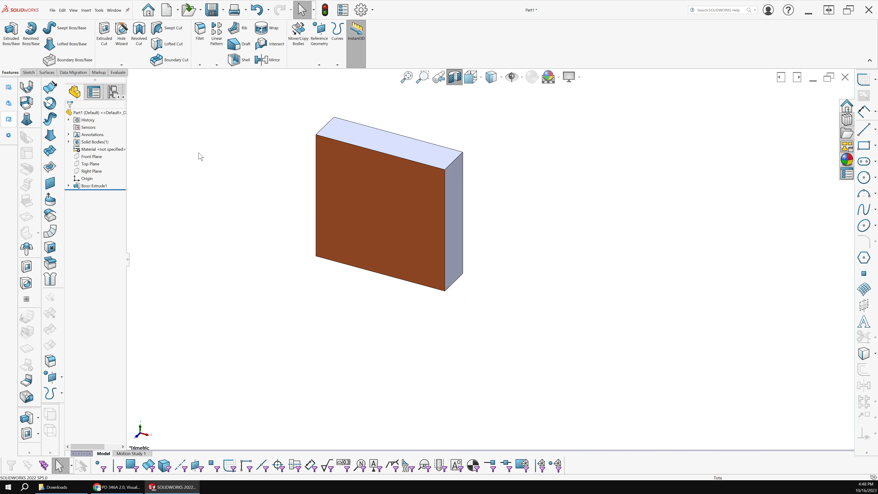
{"action": "left_click", "coordinate": [29, 268]}
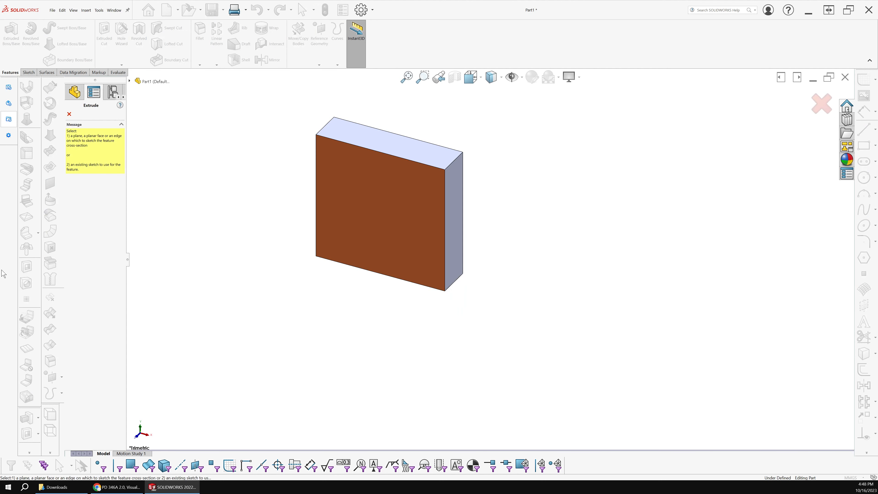
{"action": "left_click", "coordinate": [351, 147]}
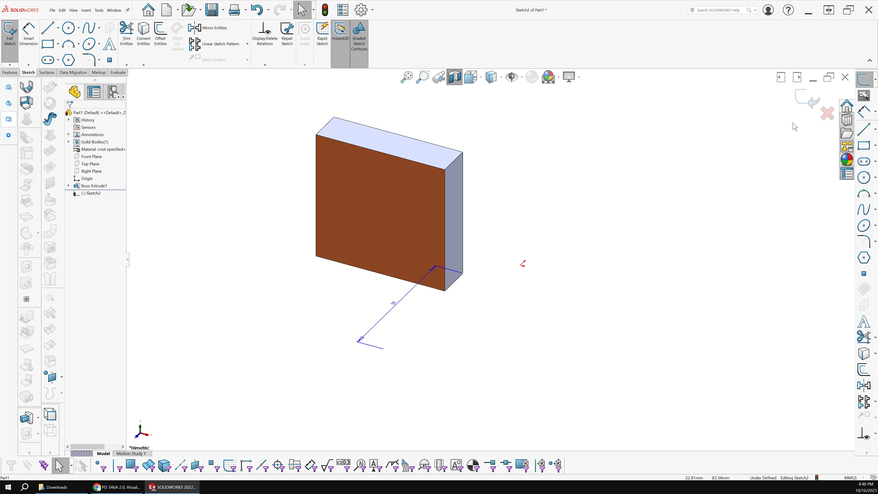
{"action": "left_click", "coordinate": [827, 113]}
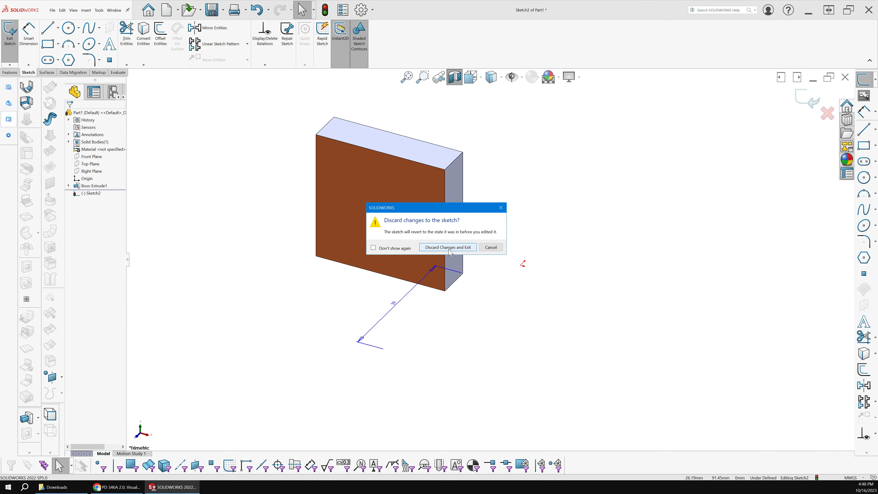
{"action": "left_click", "coordinate": [448, 248]}
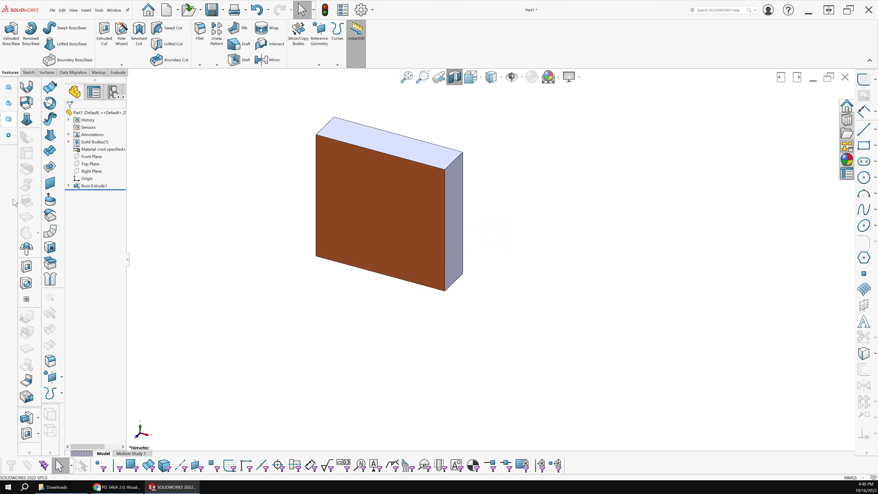
{"action": "left_click", "coordinate": [28, 271]}
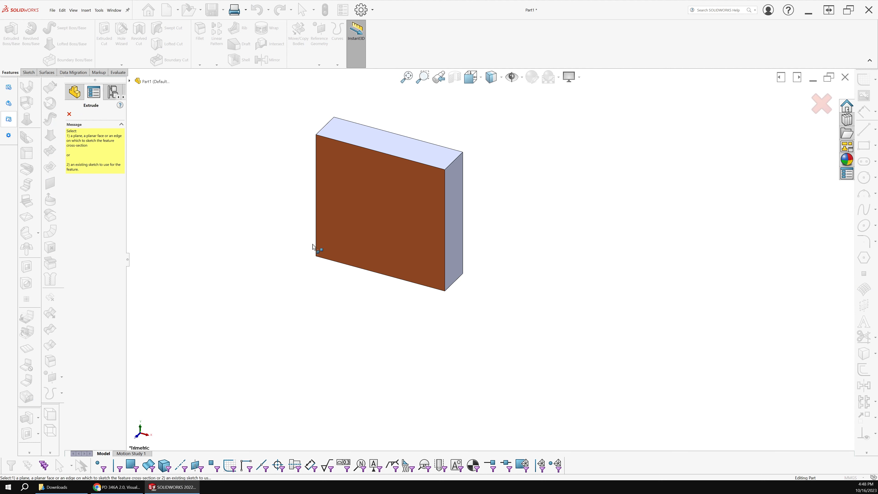
{"action": "key", "text": "Escape"}
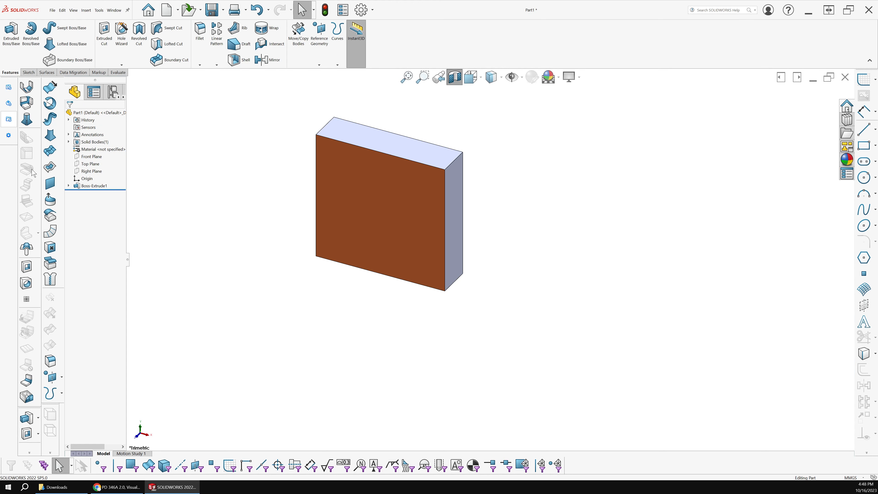
Shell the block with a 10 mm wall thickness and no faces removed, and highlight the shell feature.
{"action": "left_click", "coordinate": [235, 59]}
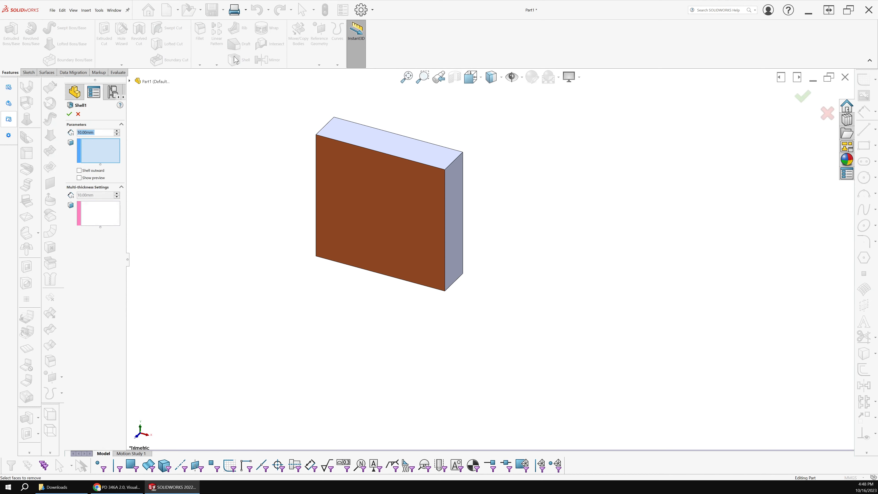
{"action": "left_click", "coordinate": [69, 115]}
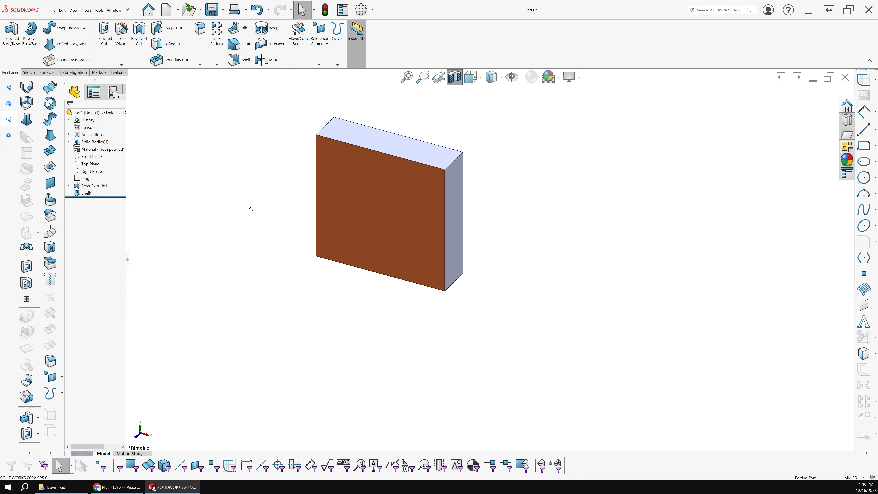
{"action": "left_click", "coordinate": [87, 193]}
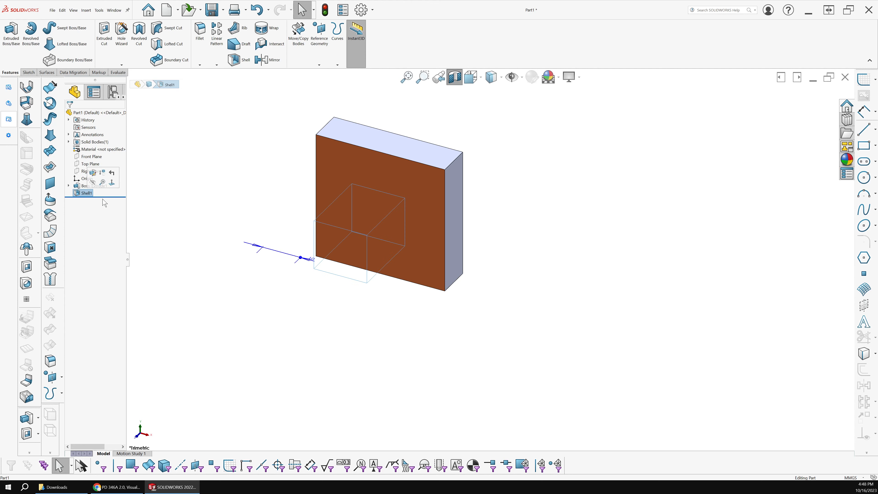
Turn off the current section and examine the shelled block's interior by moving a new Front Plane section through it, closing it without keeping it.
{"action": "middle_click_drag", "start_coordinate": [200, 220], "coordinate": [437, 112]}
{"action": "left_click", "coordinate": [455, 77]}
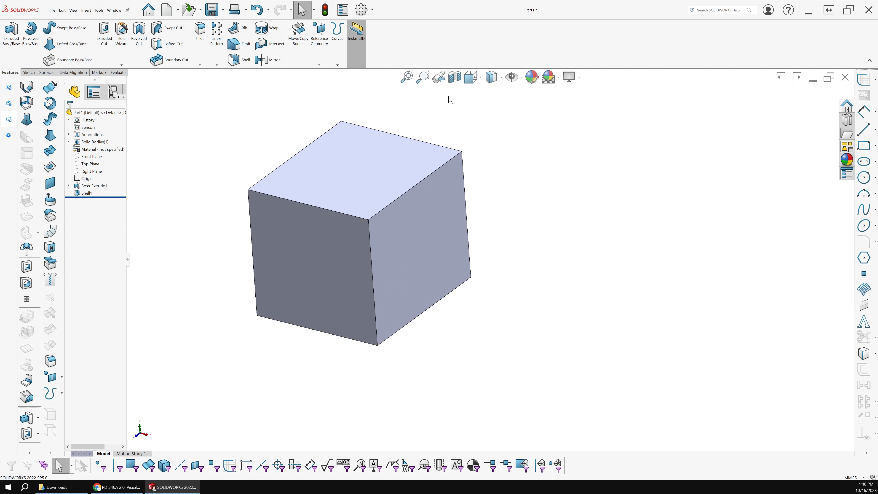
{"action": "left_click_drag", "start_coordinate": [370, 232], "coordinate": [363, 240]}
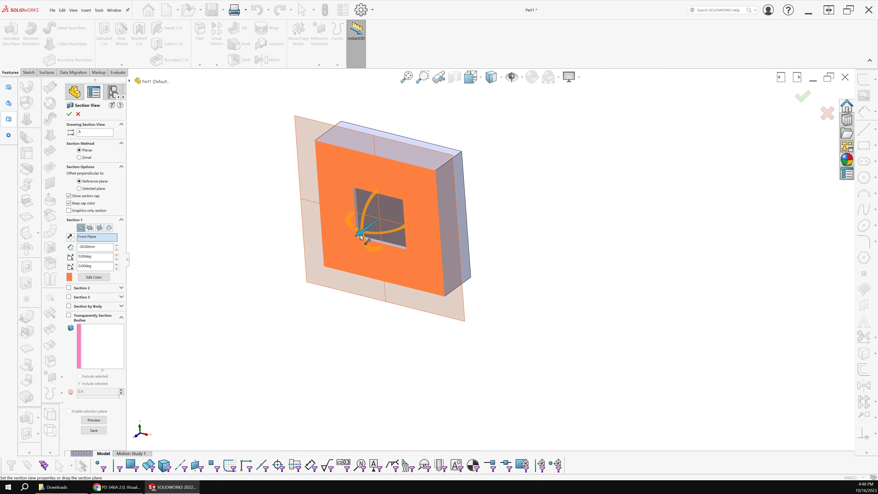
{"action": "middle_click_drag", "start_coordinate": [363, 240], "coordinate": [260, 262]}
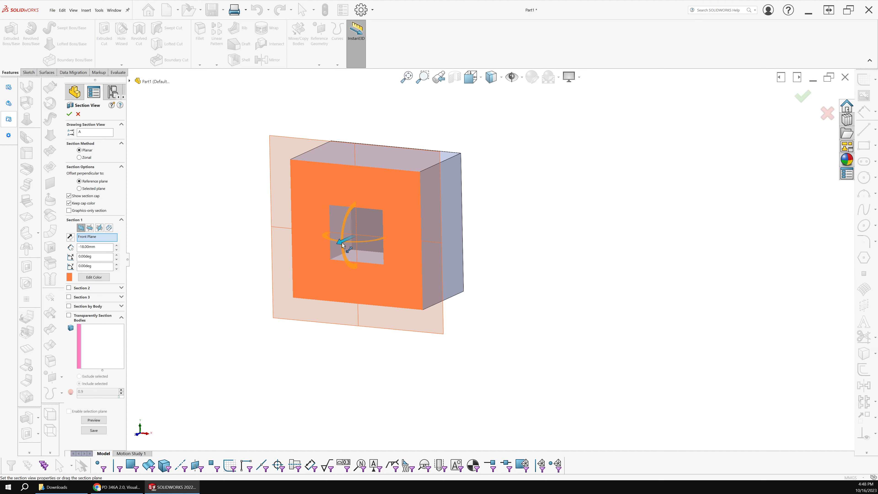
{"action": "left_click_drag", "start_coordinate": [342, 244], "coordinate": [273, 297]}
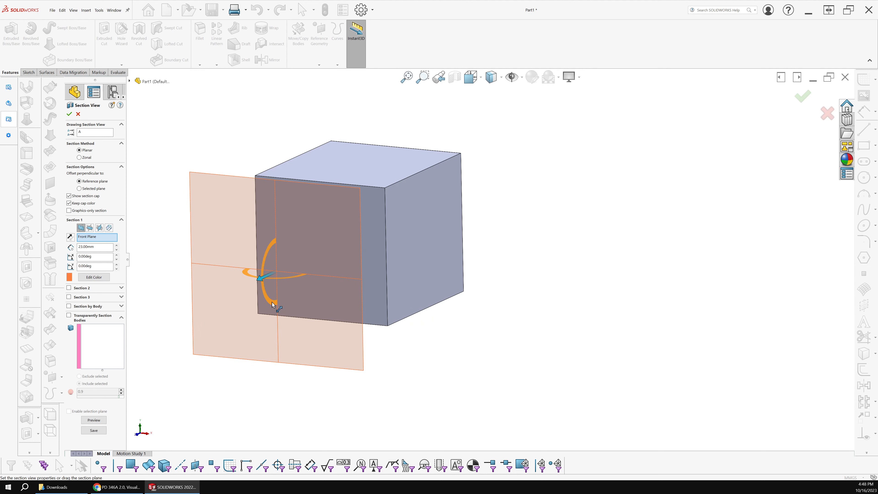
{"action": "left_click", "coordinate": [826, 115]}
On the block's front face, start a sketch and draw a rectangle about 36 by 33 mm beside the block.
{"action": "left_click", "coordinate": [325, 240]}
{"action": "left_click", "coordinate": [365, 229]}
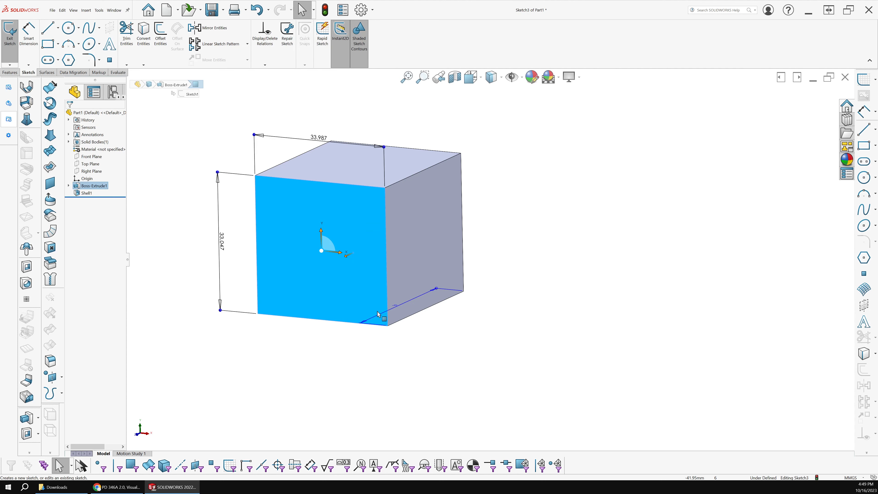
{"action": "middle_click_drag", "start_coordinate": [529, 285], "coordinate": [494, 284], "text": "ctrl"}
{"action": "key", "text": "ctrl+8"}
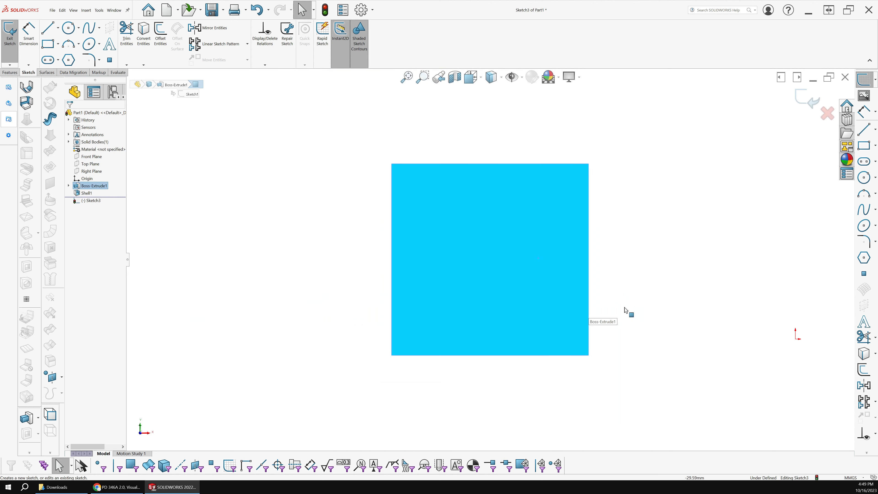
{"action": "middle_click_drag", "start_coordinate": [625, 308], "coordinate": [405, 299], "text": "ctrl"}
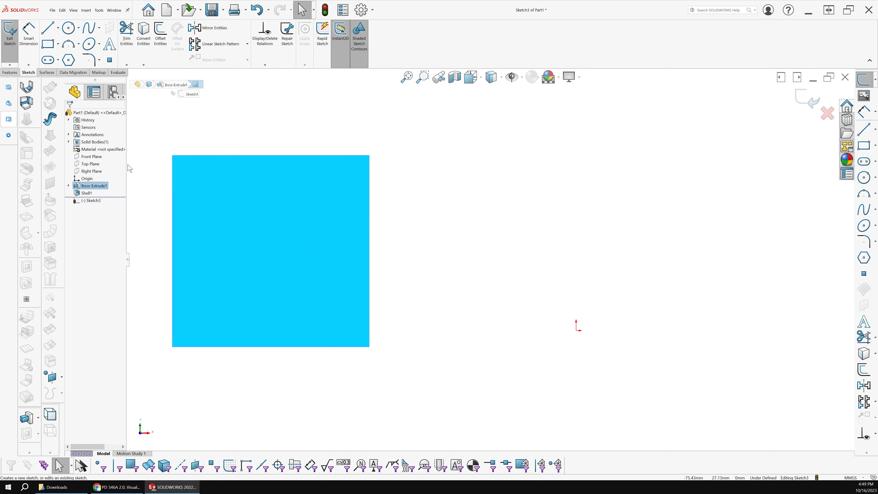
{"action": "left_click", "coordinate": [297, 123]}
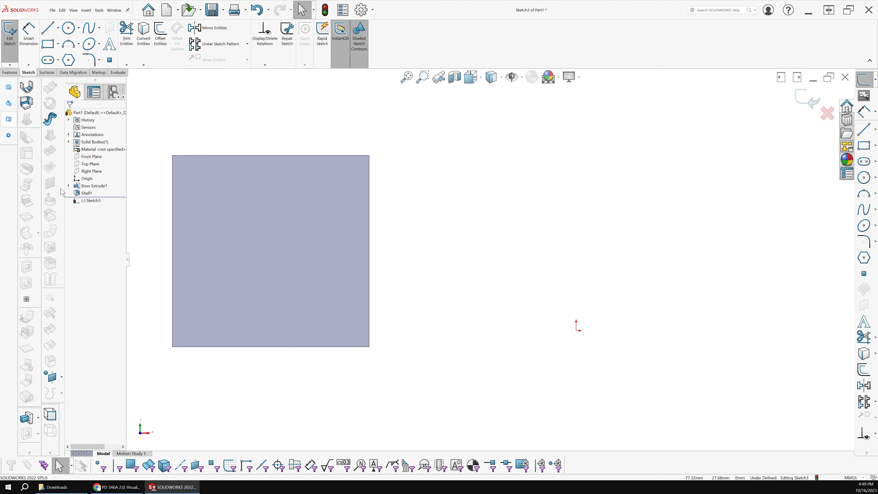
{"action": "left_click", "coordinate": [48, 44]}
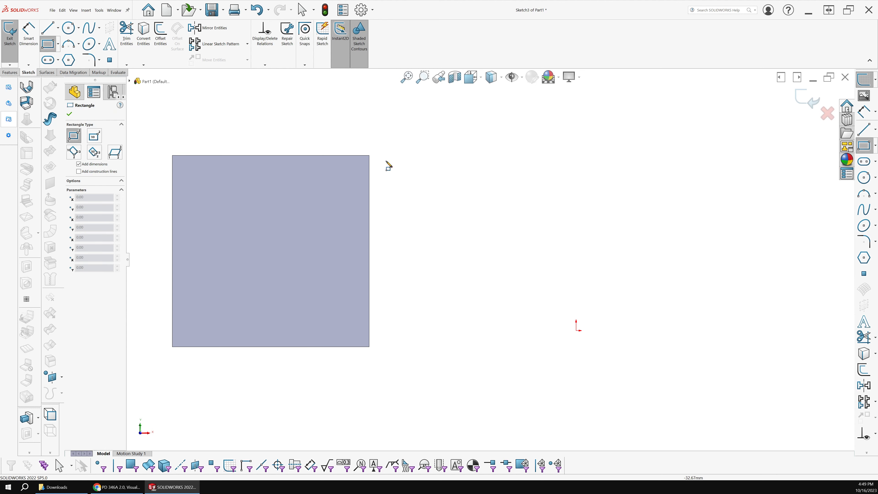
{"action": "mouse_move", "coordinate": [392, 156]}
{"action": "left_mouse_down"}
{"action": "mouse_move", "coordinate": [556, 275]}
{"action": "mouse_move", "coordinate": [609, 350]}
{"action": "left_mouse_up"}
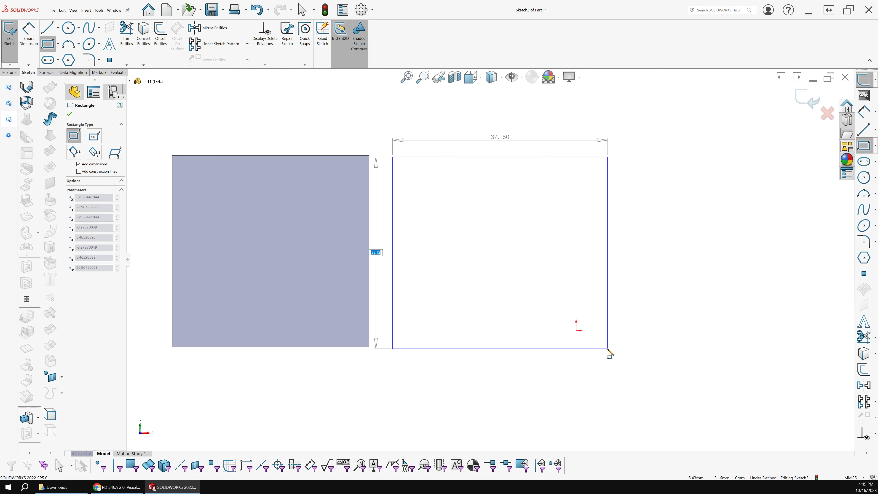
{"action": "left_click", "coordinate": [601, 346]}
Extrude the rectangle as a surface 34 mm, with the direction reversed so it runs back alongside the block.
{"action": "middle_click_drag", "start_coordinate": [199, 121], "coordinate": [146, 138]}
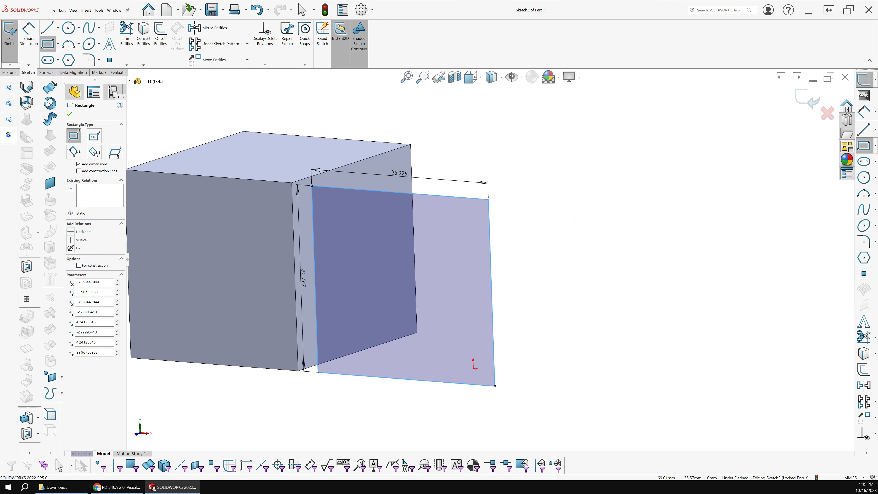
{"action": "left_click", "coordinate": [50, 88]}
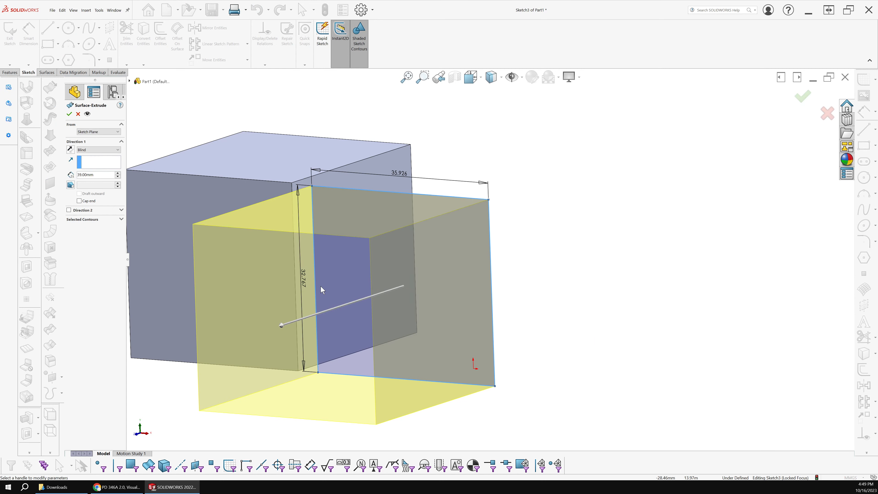
{"action": "left_click_drag", "start_coordinate": [282, 327], "coordinate": [494, 224]}
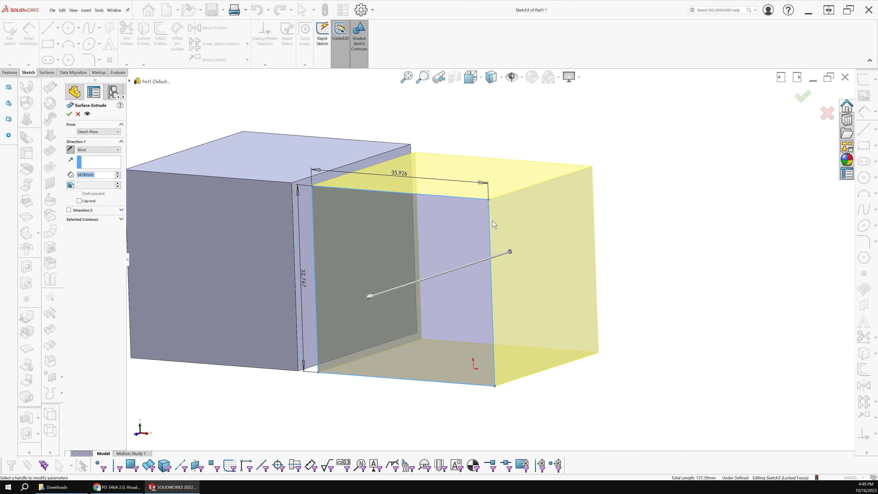
{"action": "key", "text": "Return"}
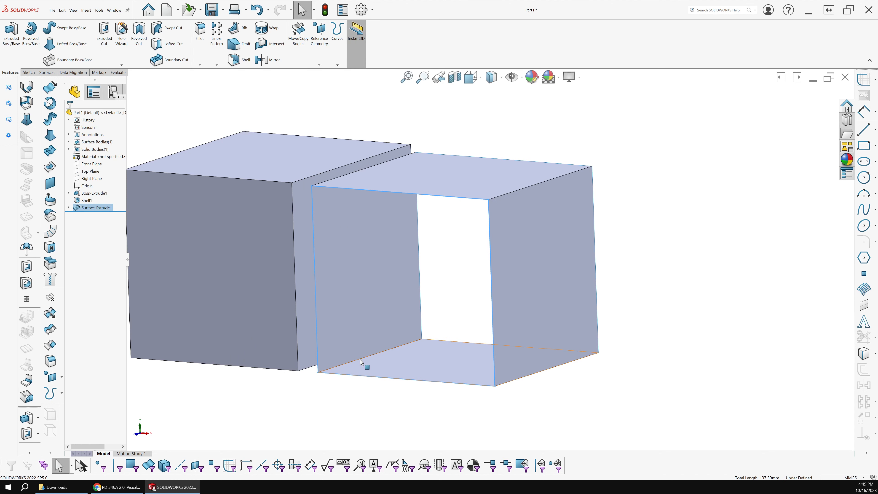
Examine the open surface box, then expand the solid and surface body lists and highlight the body in each.
{"action": "middle_click_drag", "start_coordinate": [361, 363], "coordinate": [386, 371]}
{"action": "scroll", "coordinate": [409, 216], "scroll_direction": "down", "scroll_amount": 3}
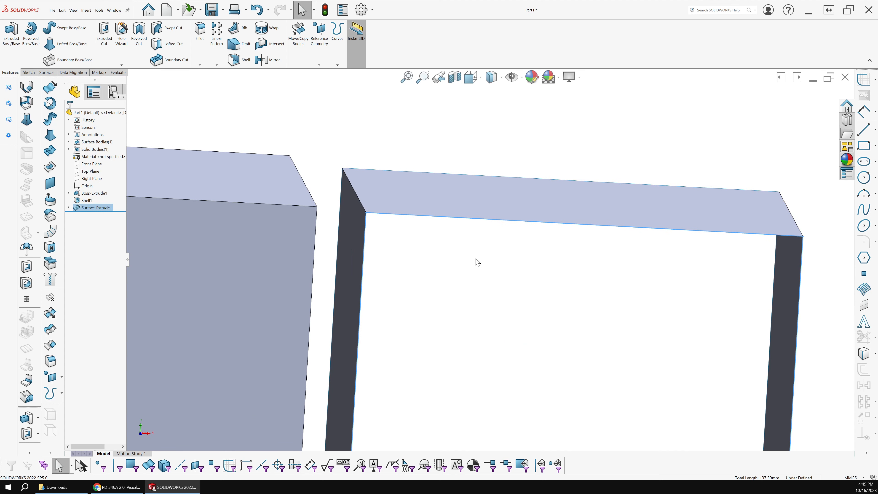
{"action": "scroll", "coordinate": [476, 259], "scroll_direction": "up", "scroll_amount": 2}
{"action": "middle_click_drag", "start_coordinate": [476, 259], "coordinate": [420, 195], "text": "ctrl"}
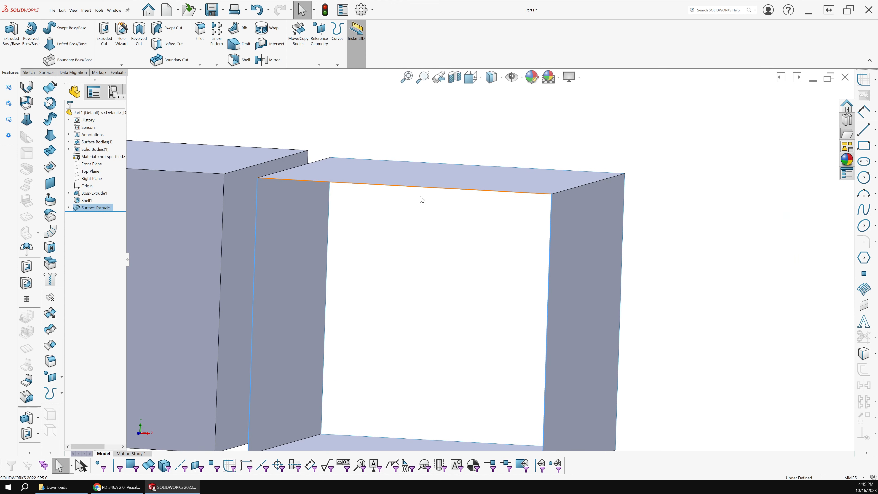
{"action": "middle_click_drag", "start_coordinate": [432, 251], "coordinate": [416, 327], "text": "ctrl"}
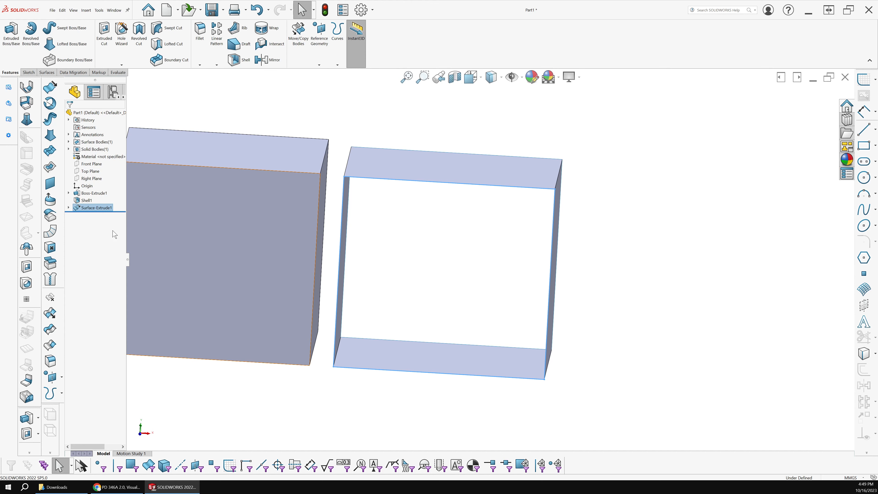
{"action": "double_click", "coordinate": [89, 152]}
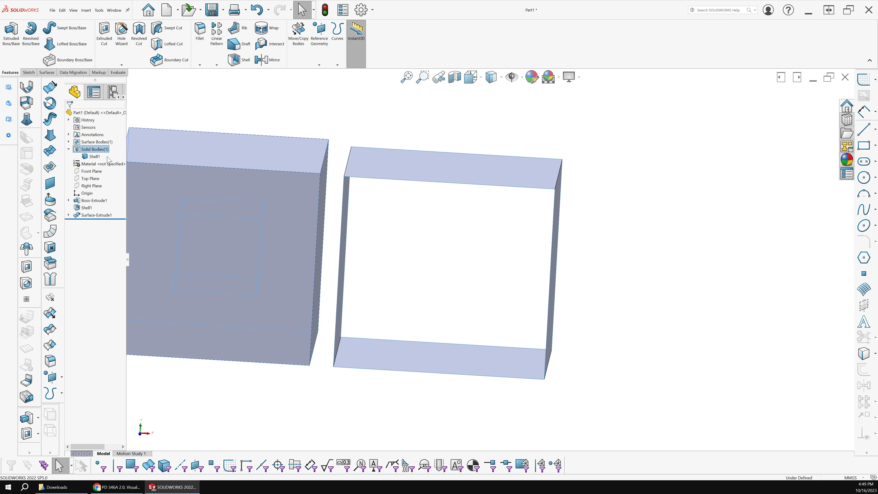
{"action": "left_click", "coordinate": [96, 157]}
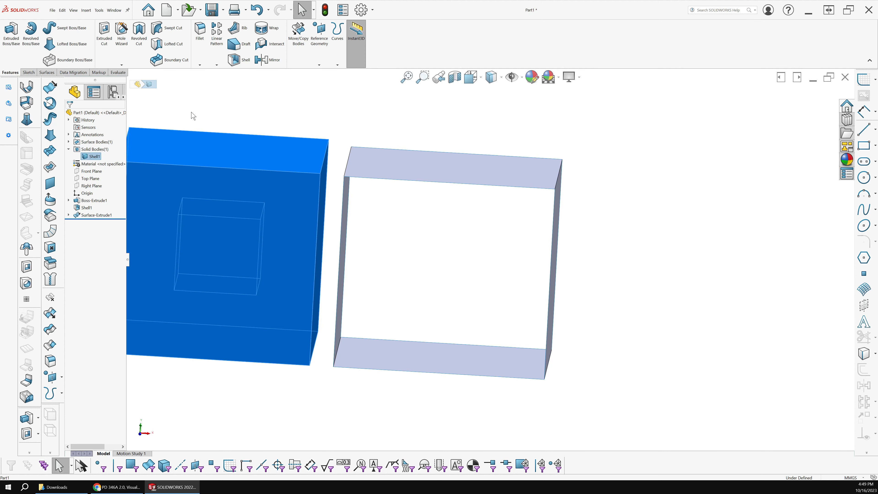
{"action": "double_click", "coordinate": [93, 143]}
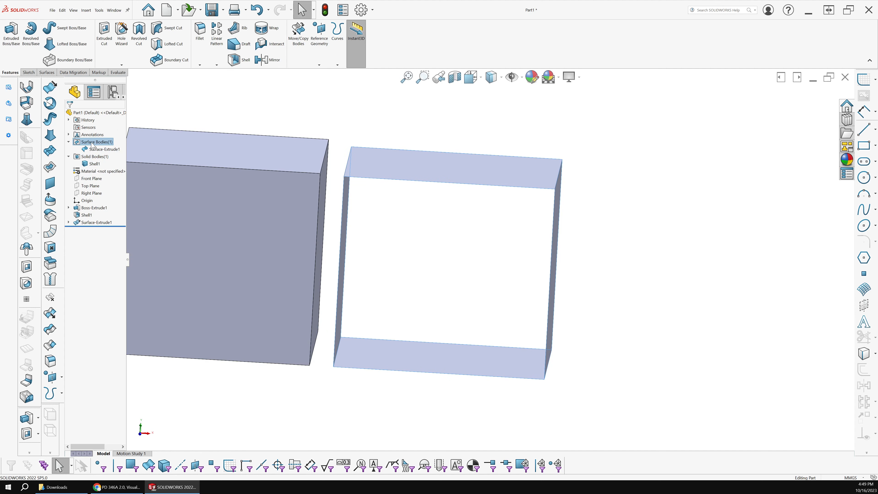
{"action": "left_click", "coordinate": [98, 149]}
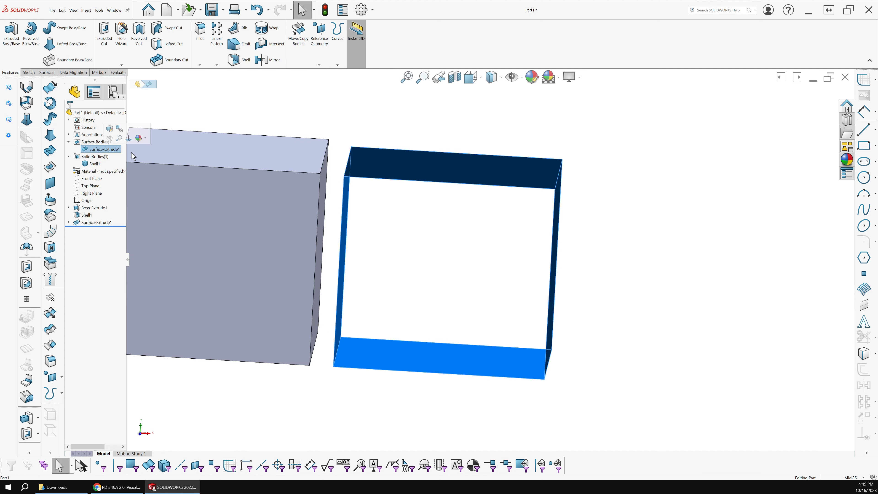
{"action": "left_click", "coordinate": [235, 110]}
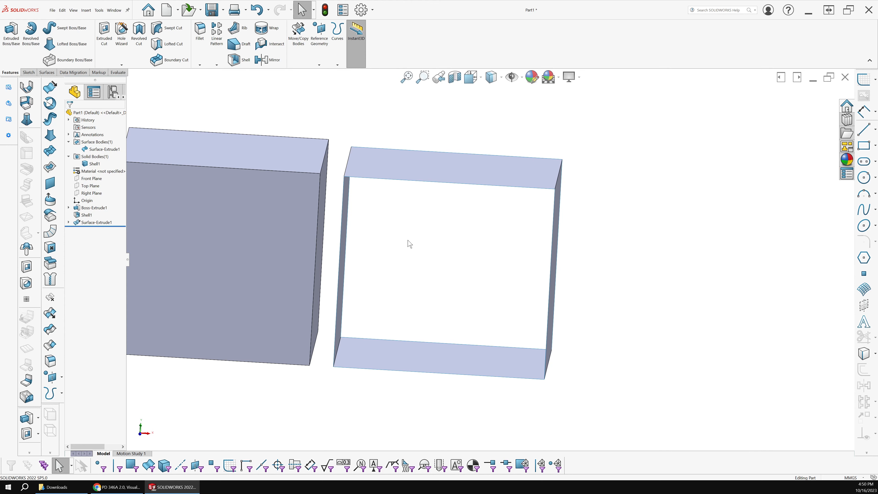
Close the surface box's front opening with a planar surface bounded by its four front edges.
{"action": "middle_click_drag", "start_coordinate": [407, 243], "coordinate": [403, 233]}
{"action": "key", "text": "Escape"}
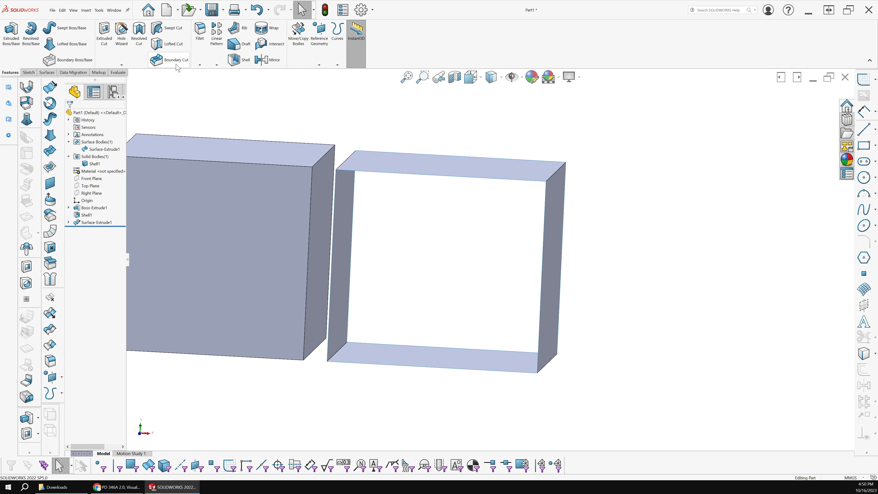
{"action": "middle_click_drag", "start_coordinate": [204, 104], "coordinate": [229, 139]}
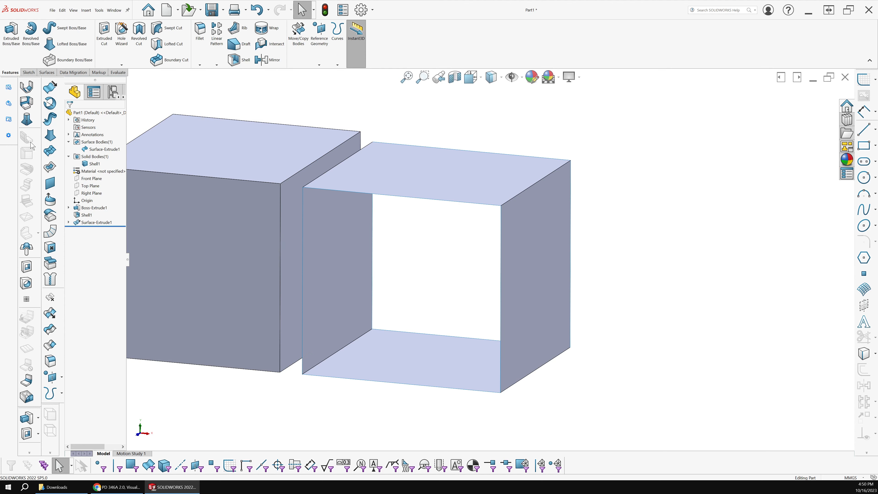
{"action": "left_click", "coordinate": [28, 149]}
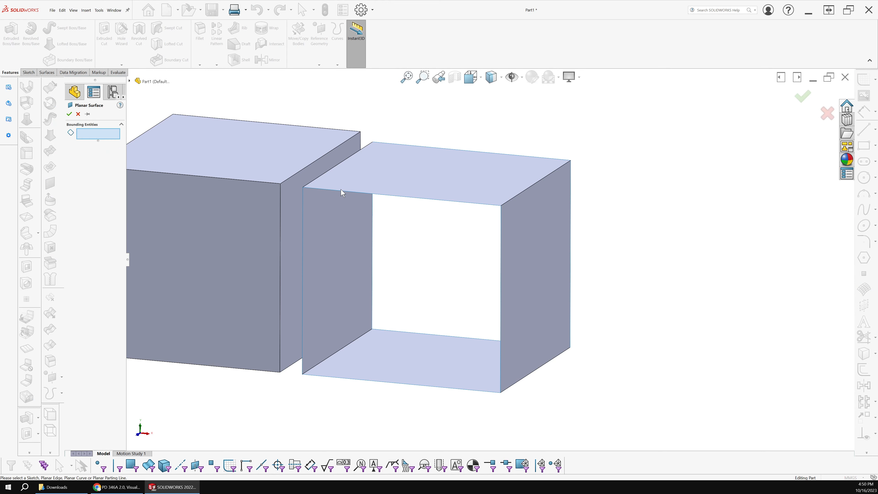
{"action": "left_click", "coordinate": [450, 203]}
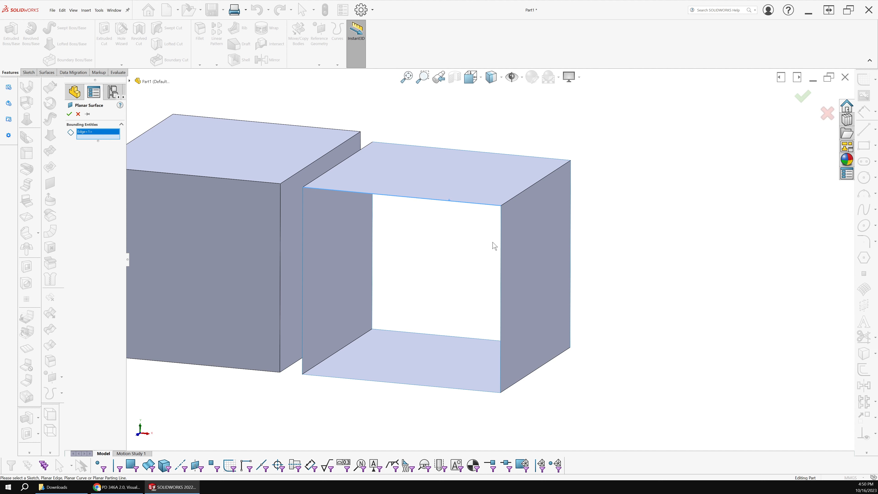
{"action": "left_click", "coordinate": [498, 246]}
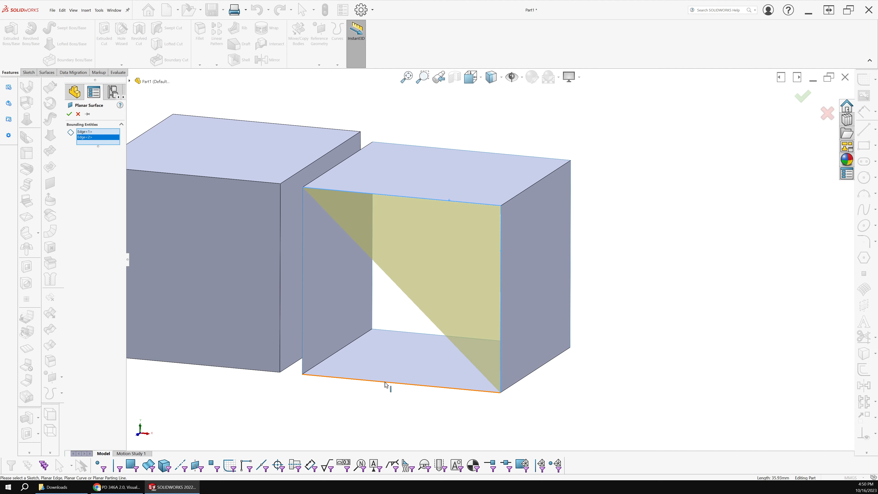
{"action": "left_click", "coordinate": [386, 382]}
{"action": "left_click", "coordinate": [302, 345]}
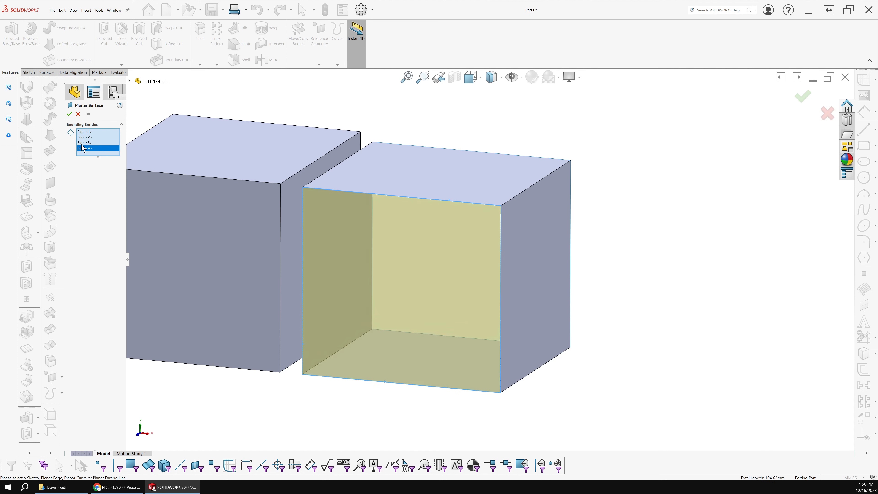
{"action": "key", "text": "Return"}
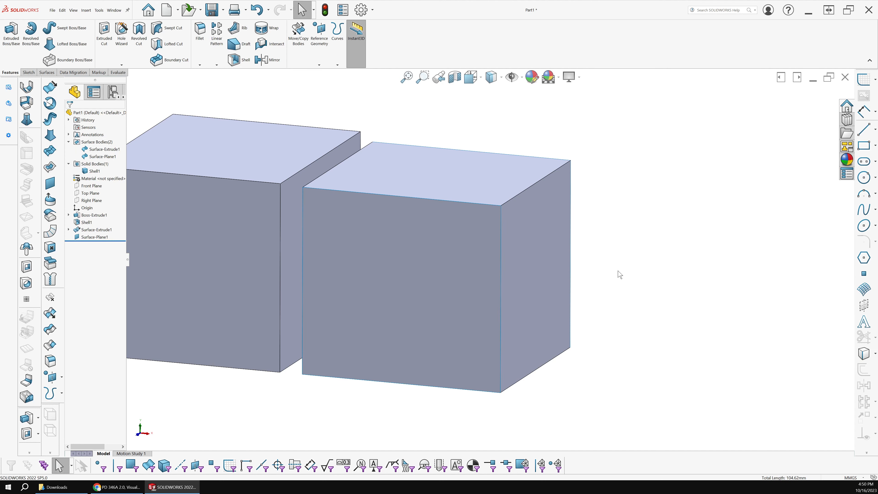
Close the surface box's rear opening with a planar surface bounded by its four rear edges.
{"action": "middle_click_drag", "start_coordinate": [618, 273], "coordinate": [474, 317]}
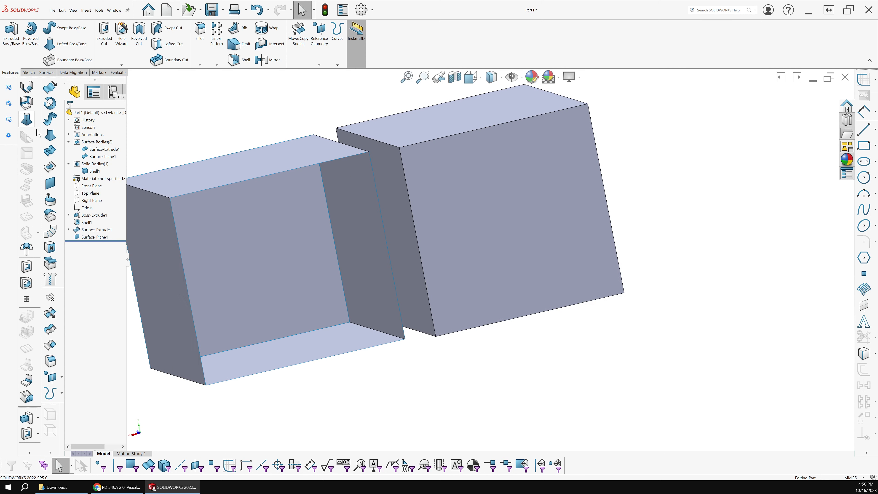
{"action": "left_click", "coordinate": [50, 183]}
{"action": "left_click", "coordinate": [184, 195]}
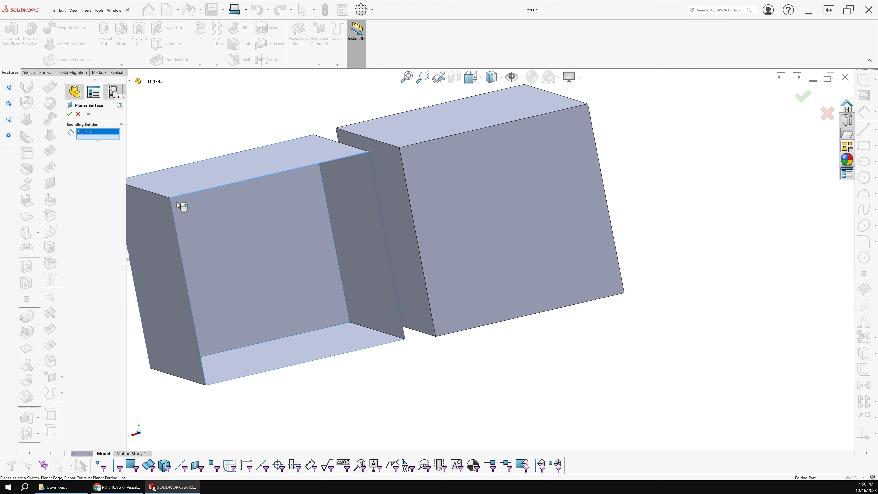
{"action": "left_click", "coordinate": [173, 217]}
{"action": "left_click", "coordinate": [308, 362]}
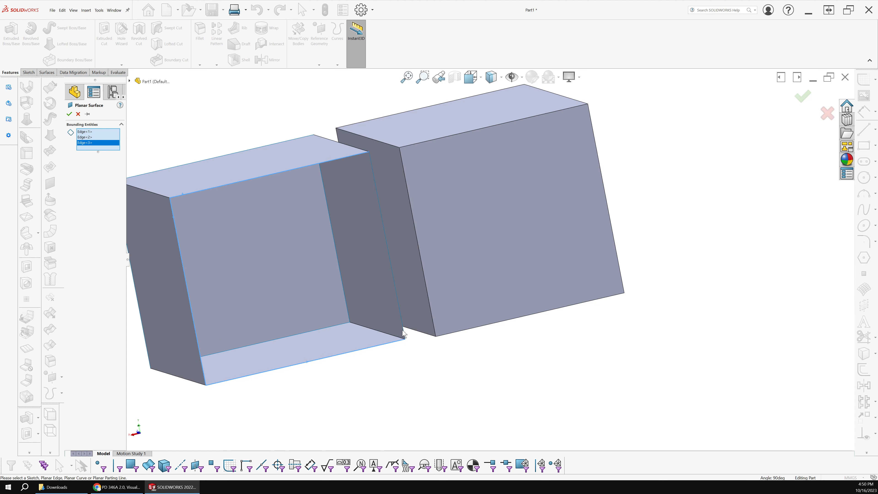
{"action": "left_click", "coordinate": [397, 298]}
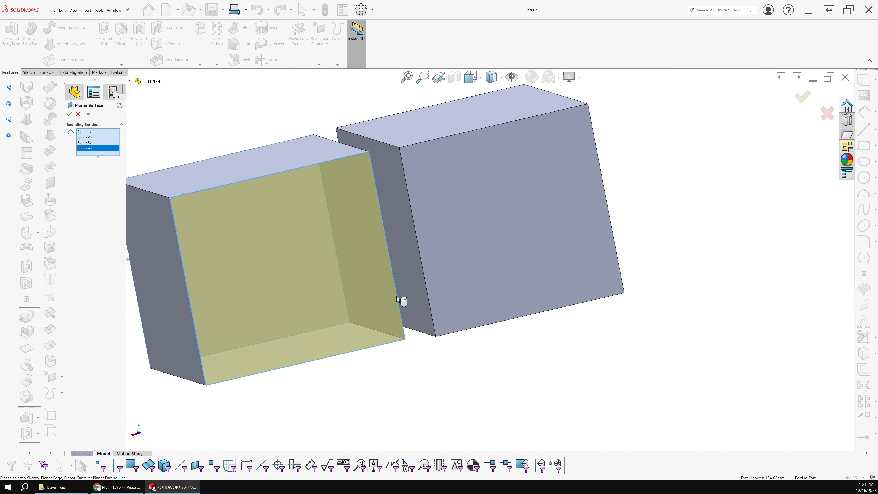
{"action": "right_click", "coordinate": [396, 296]}
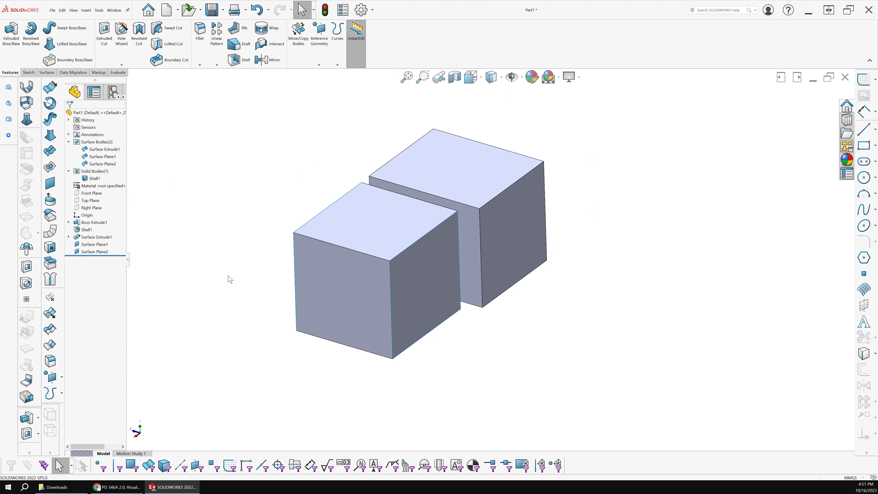
Compare the solid block with the closed surface box, highlighting the block's front face, its solid body and the extruded surface body.
{"action": "middle_click_drag", "start_coordinate": [262, 311], "coordinate": [311, 285]}
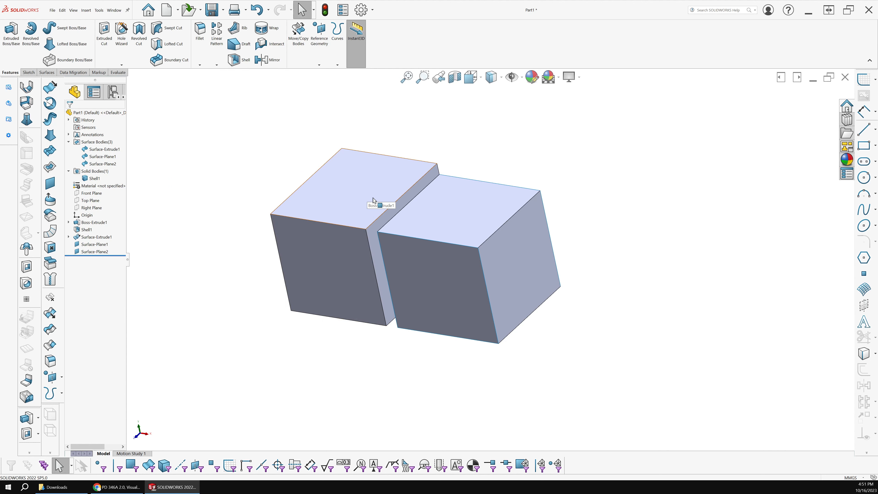
{"action": "middle_click_drag", "start_coordinate": [355, 245], "coordinate": [286, 234], "text": "ctrl"}
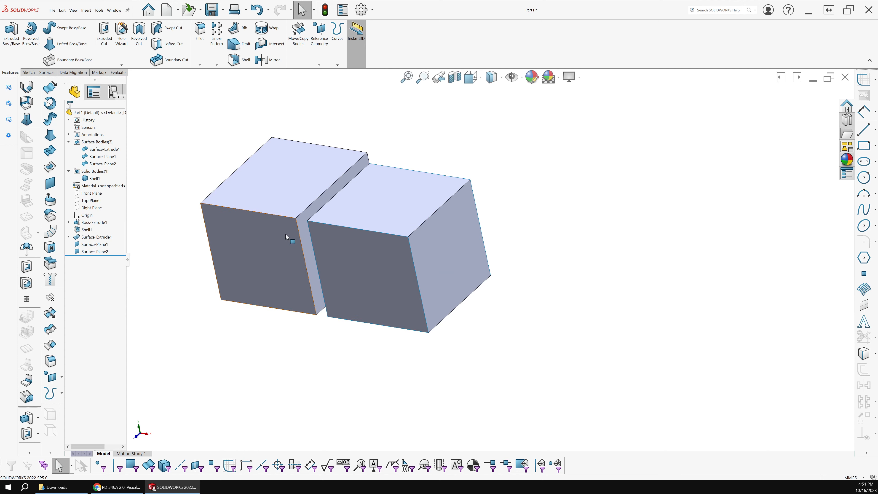
{"action": "scroll", "coordinate": [286, 234], "scroll_direction": "down", "scroll_amount": 5}
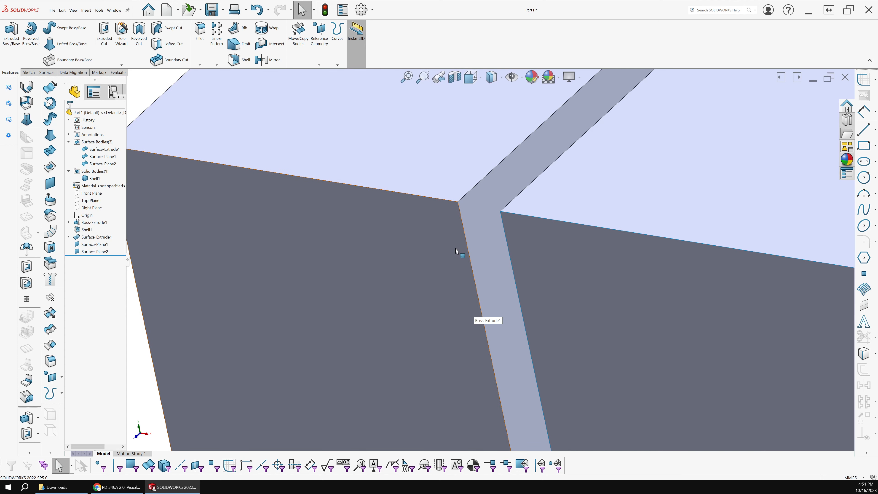
{"action": "left_click", "coordinate": [456, 248]}
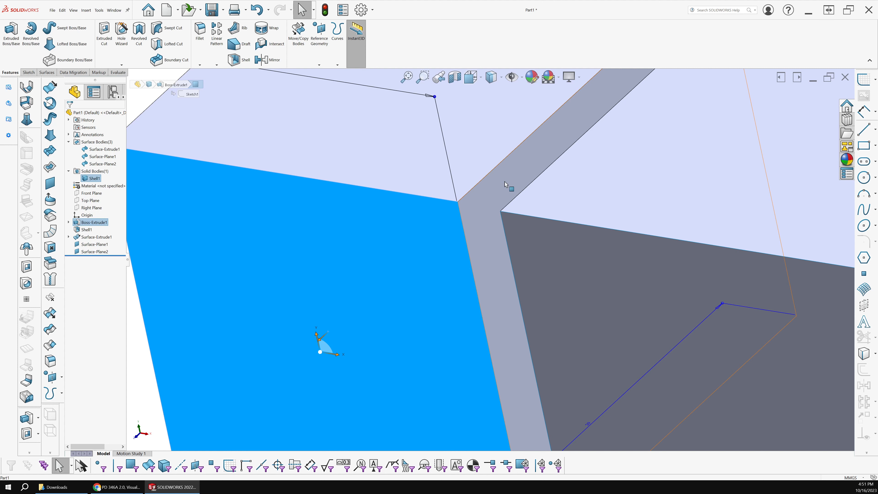
{"action": "scroll", "coordinate": [464, 316], "scroll_direction": "up", "scroll_amount": 5}
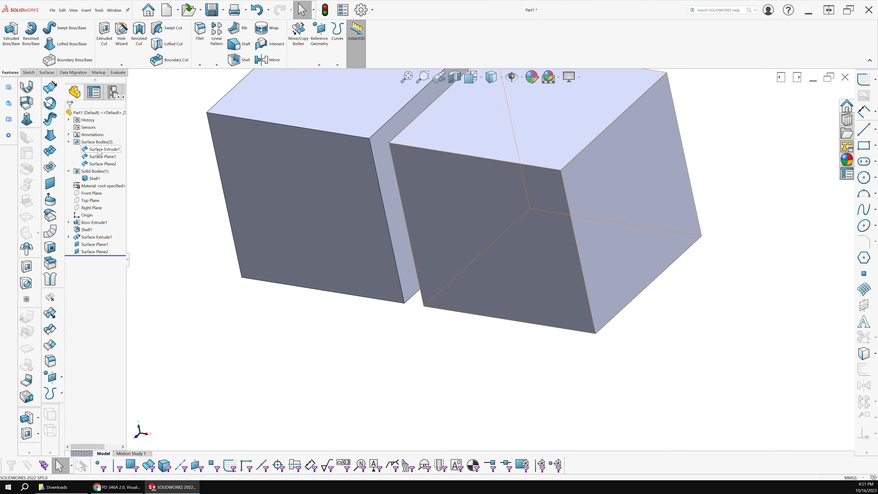
{"action": "left_click", "coordinate": [94, 179]}
{"action": "left_click", "coordinate": [132, 161]}
{"action": "left_click", "coordinate": [98, 150]}
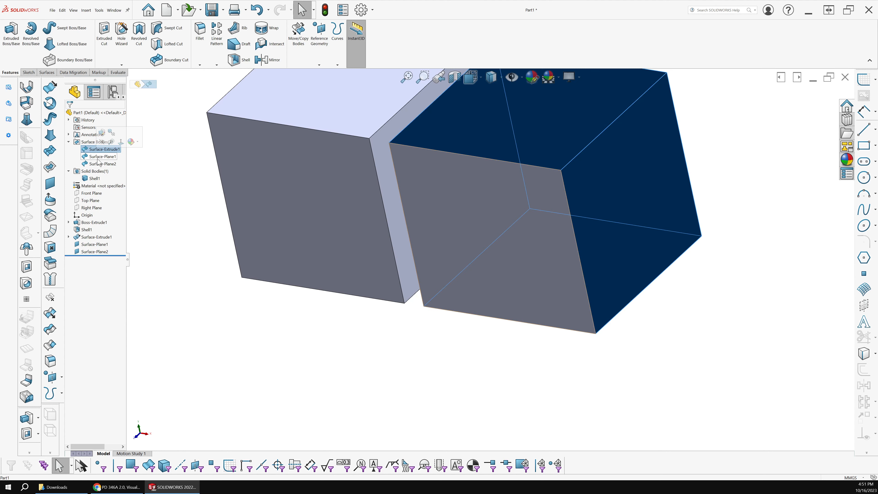
{"action": "key", "text": "Escape"}
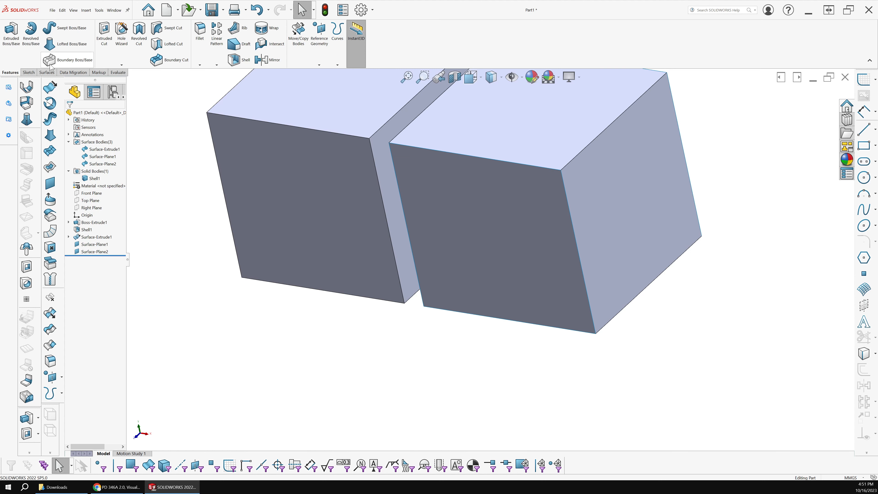
Knit the front planar surface and the extruded surface of the box into one surface body.
{"action": "left_click", "coordinate": [47, 72]}
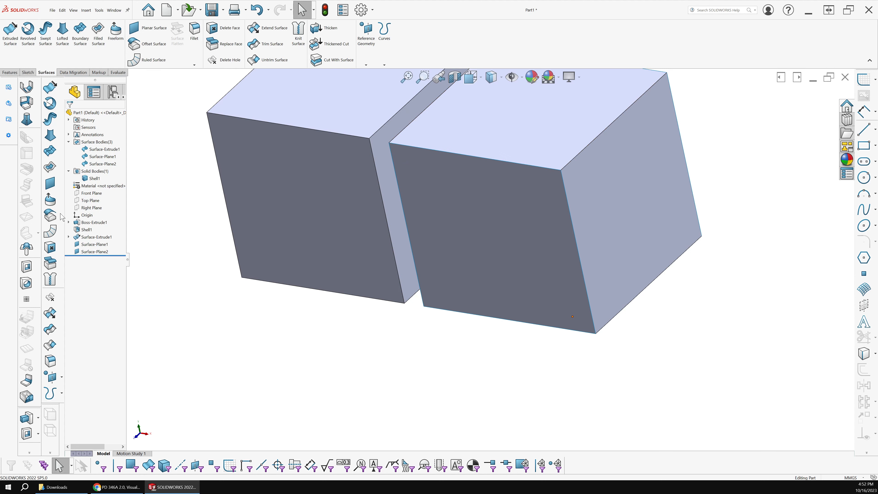
{"action": "left_click", "coordinate": [50, 279]}
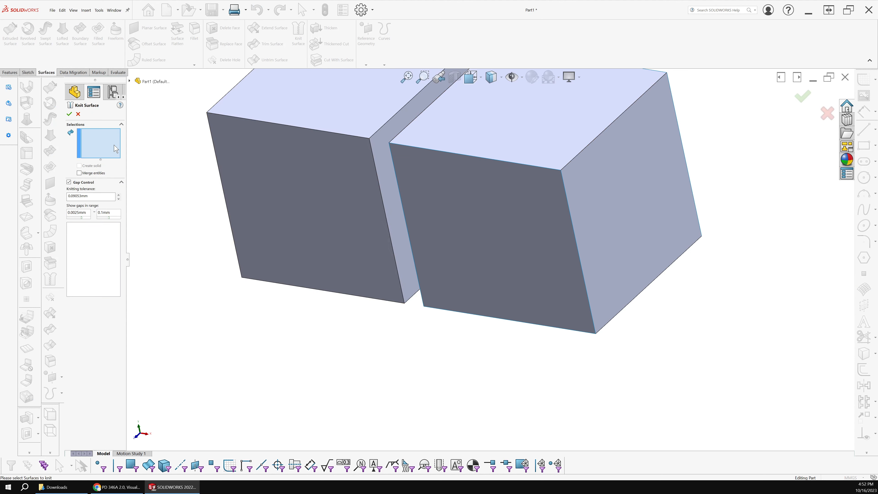
{"action": "left_click", "coordinate": [500, 216]}
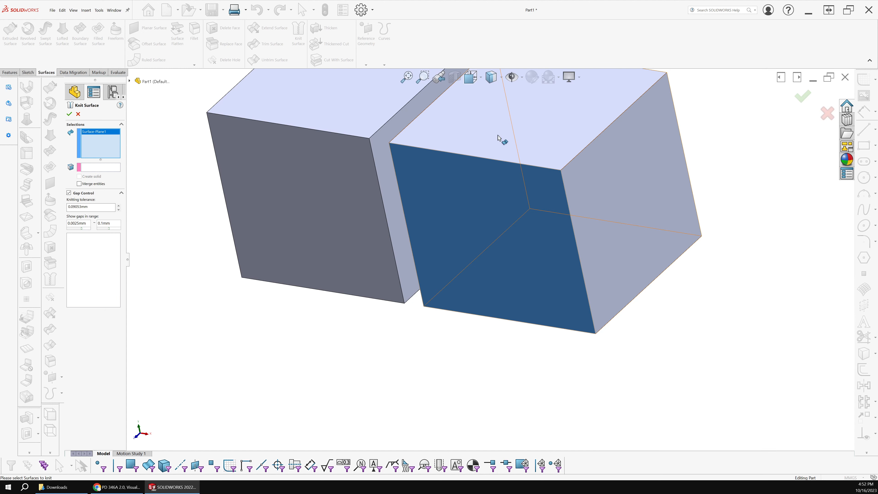
{"action": "middle_click_drag", "start_coordinate": [477, 239], "coordinate": [294, 266]}
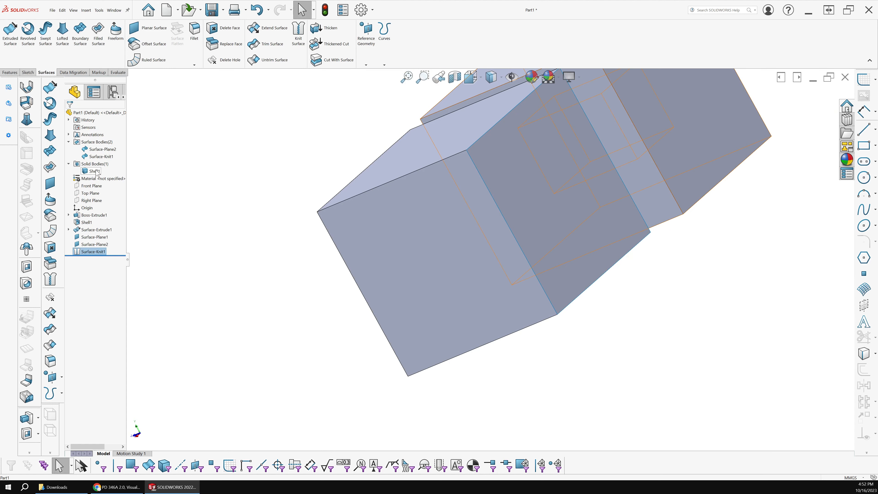
Inspect the interior of the surface box with a section view parallel to the Front Plane.
{"action": "left_click", "coordinate": [101, 157]}
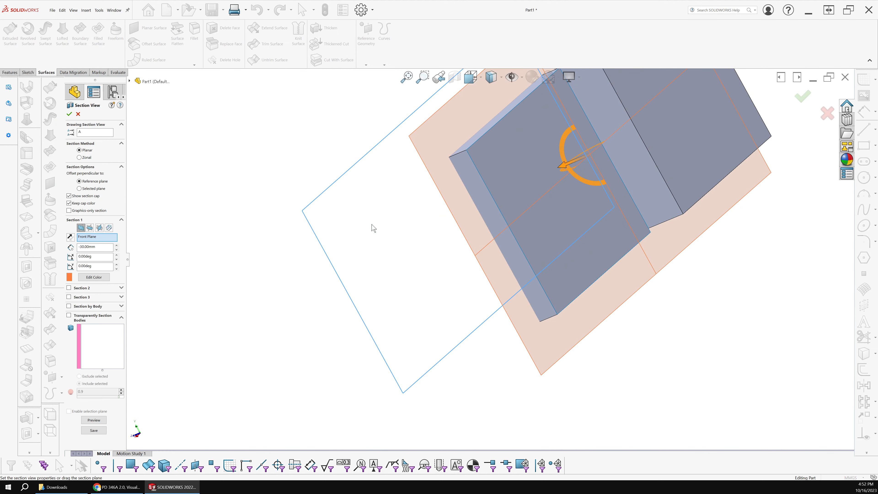
{"action": "middle_click_drag", "start_coordinate": [372, 225], "coordinate": [338, 190]}
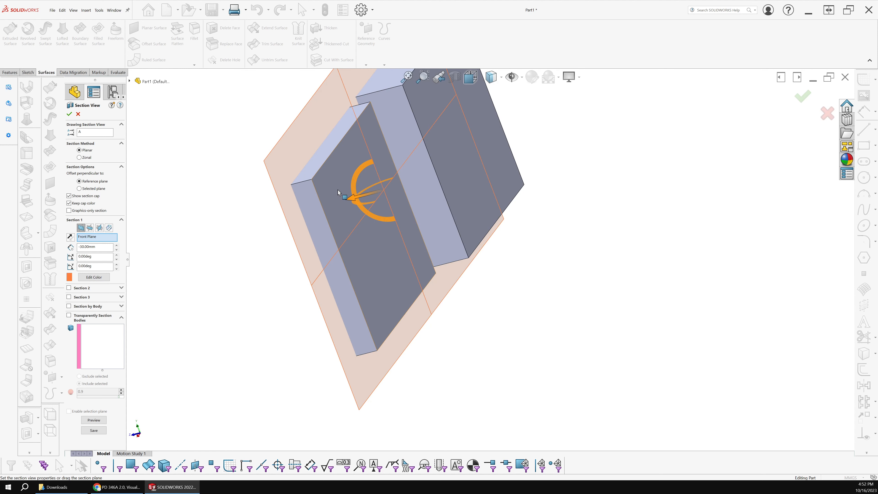
{"action": "key", "text": "Escape"}
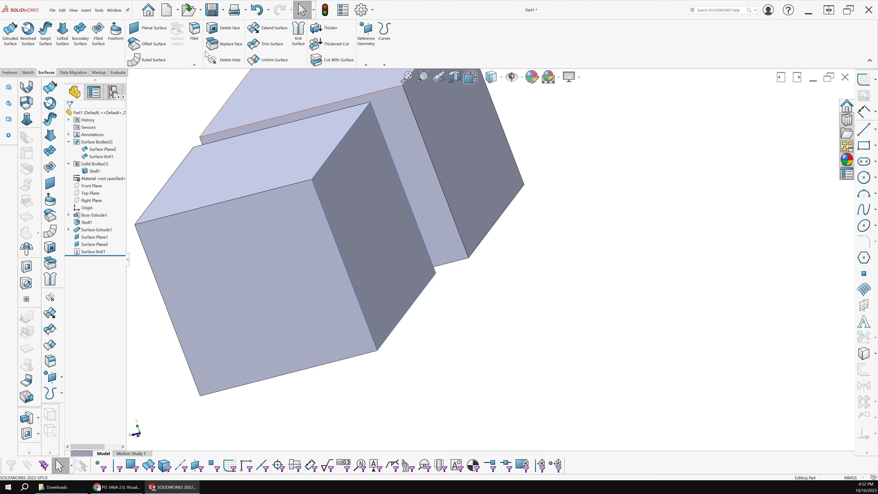
Knit the rear planar surface and the previously knitted surface of the box into one surface body.
{"action": "left_click", "coordinate": [299, 34]}
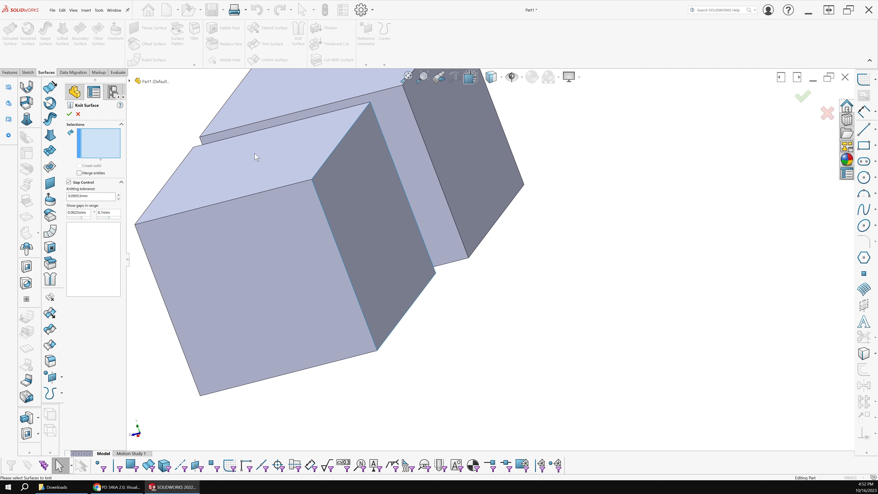
{"action": "left_click", "coordinate": [256, 157]}
{"action": "left_click", "coordinate": [258, 236]}
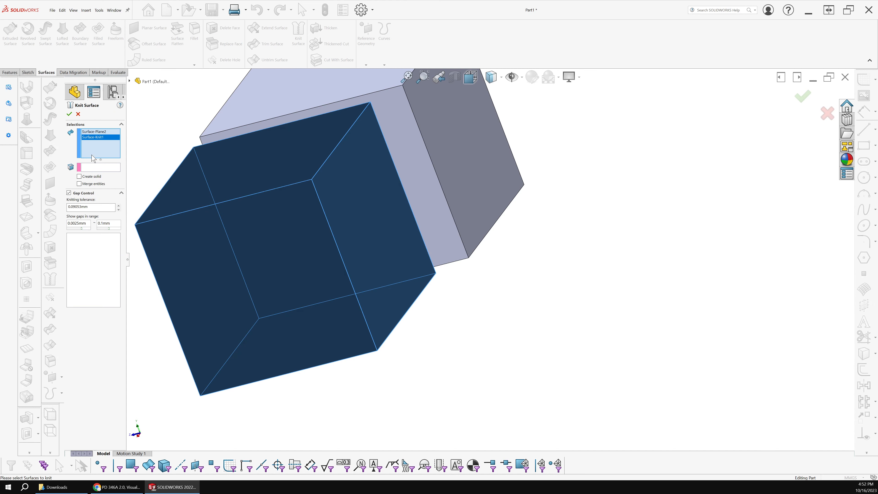
{"action": "left_click", "coordinate": [69, 114]}
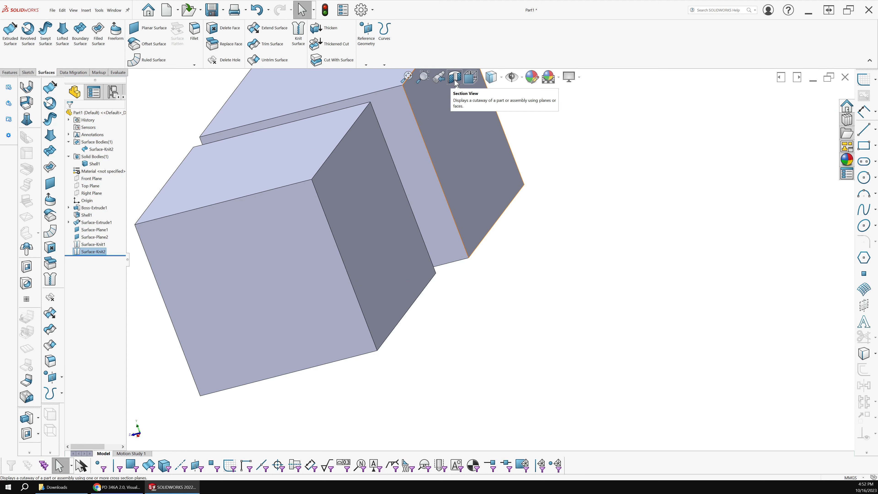
Section the model at the Front Plane to compare the solid block's interior with the fully knitted surface box.
{"action": "left_click", "coordinate": [455, 80]}
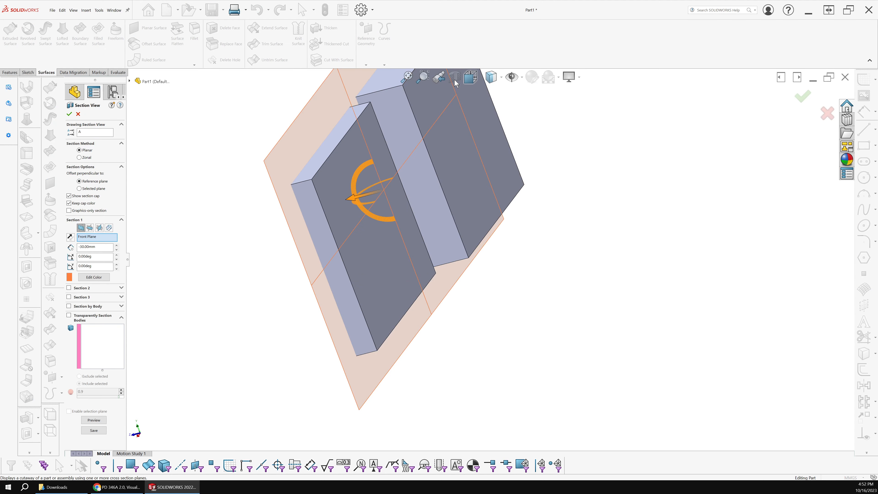
{"action": "middle_click_drag", "start_coordinate": [363, 215], "coordinate": [283, 297]}
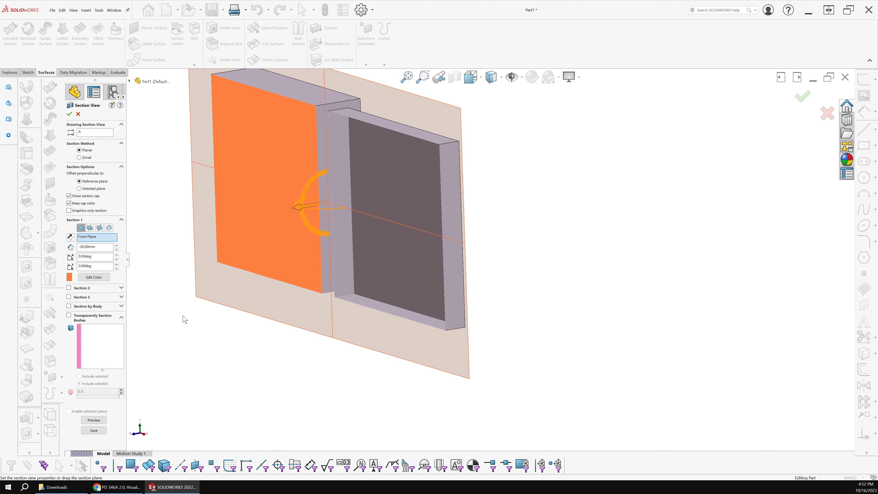
{"action": "left_click", "coordinate": [244, 155]}
{"action": "key", "text": "Escape"}
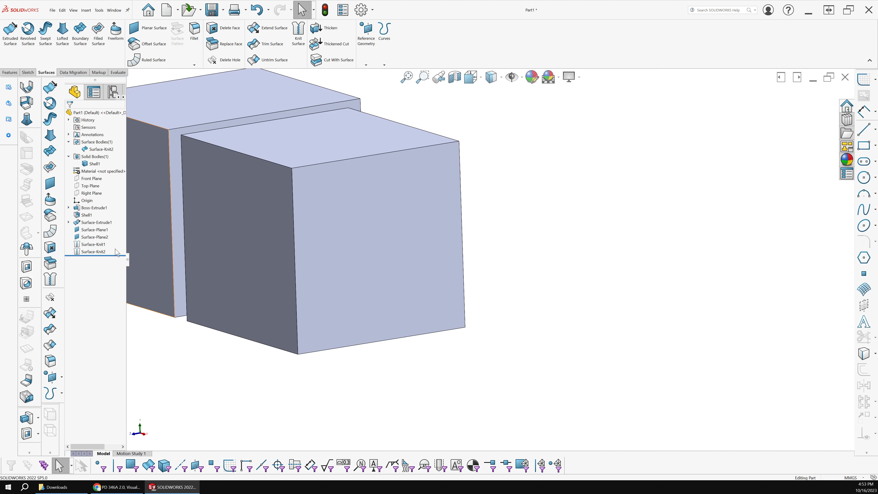
Edit the second knit of the surface box to create a solid from the closed surfaces.
{"action": "double_click", "coordinate": [89, 251]}
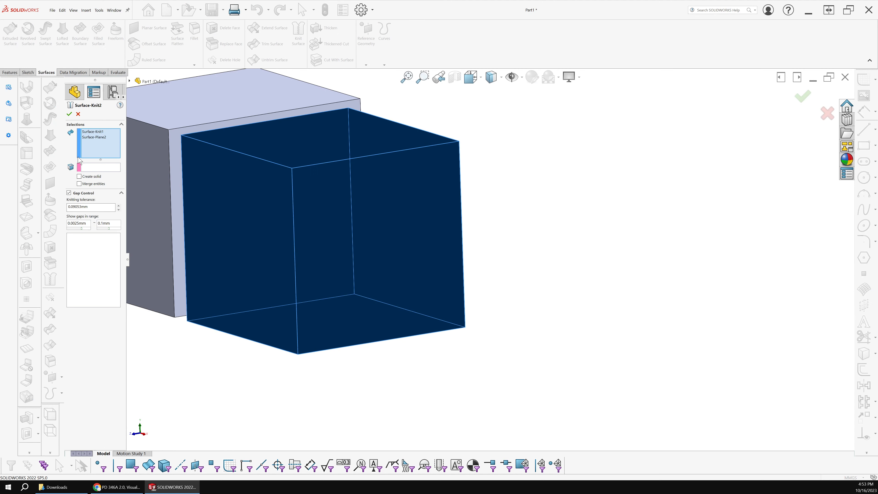
{"action": "left_click", "coordinate": [79, 177]}
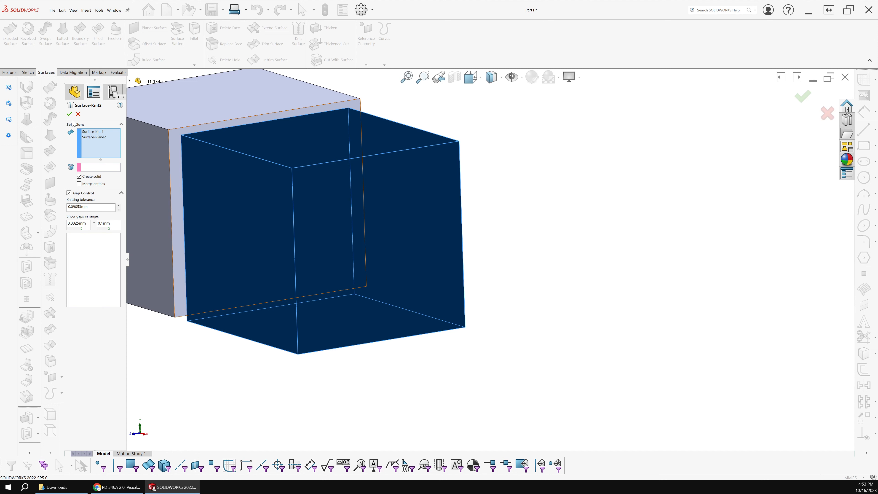
{"action": "left_click", "coordinate": [69, 114]}
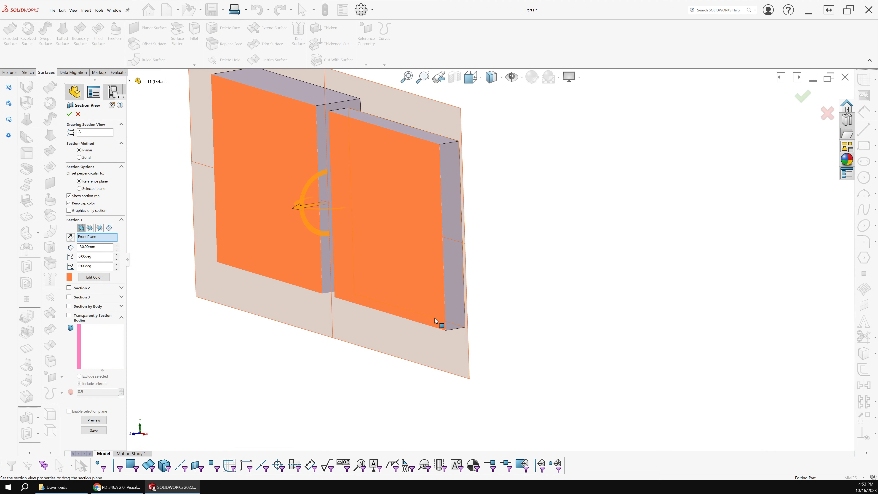
Compare both bodies in a section view with the cutting plane offset -17 mm from the Front Plane.
{"action": "scroll", "coordinate": [435, 318], "scroll_direction": "up", "scroll_amount": 3}
{"action": "left_click_drag", "start_coordinate": [372, 229], "coordinate": [329, 240]}
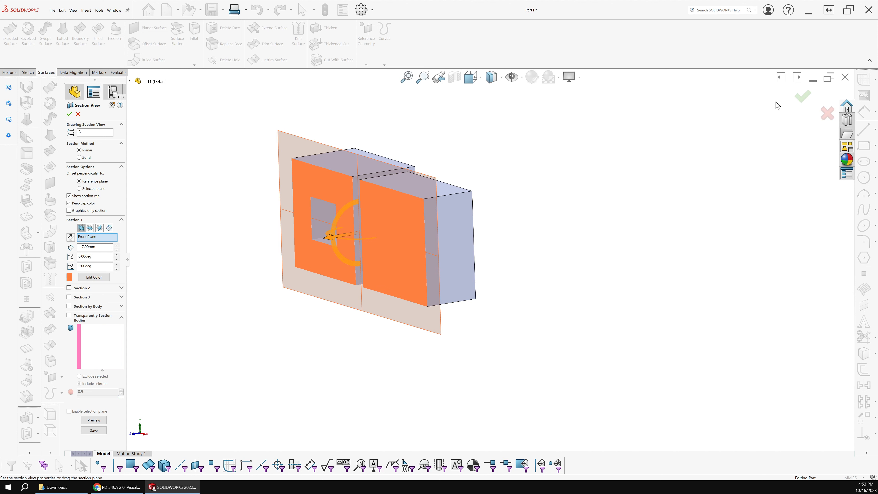
{"action": "left_click", "coordinate": [802, 96]}
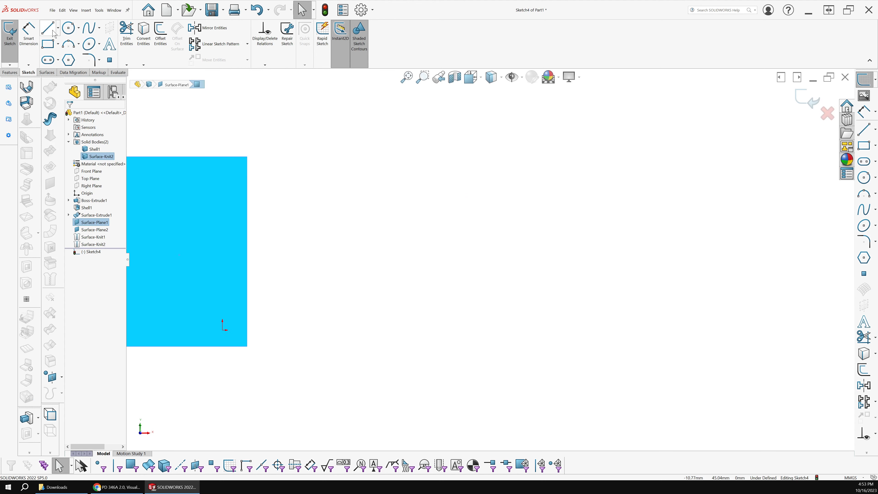
Sketch two separate horizontal lines in a row beside the knitted box, on its front face plane.
{"action": "left_click", "coordinate": [48, 27]}
{"action": "left_click", "coordinate": [314, 197]}
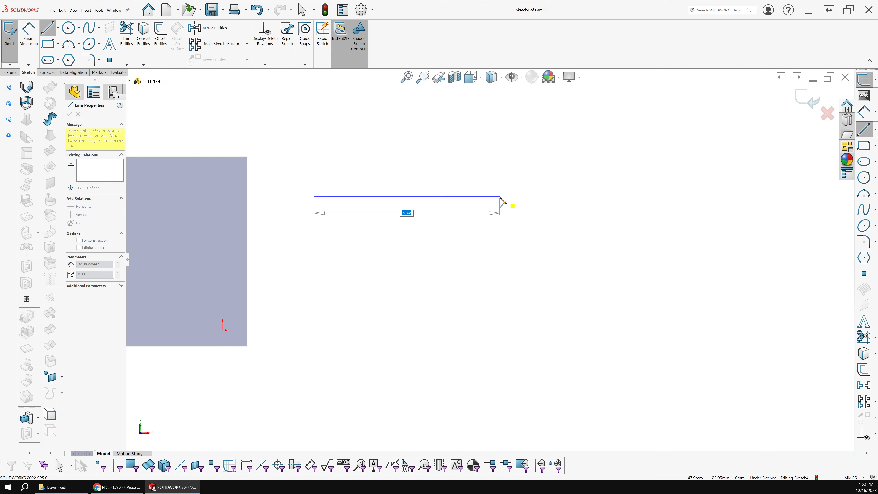
{"action": "double_click", "coordinate": [511, 196]}
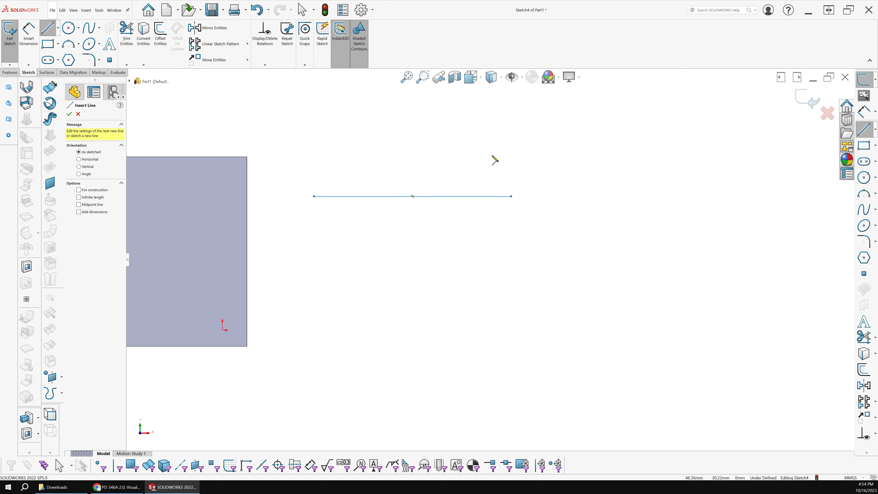
{"action": "left_click", "coordinate": [553, 196]}
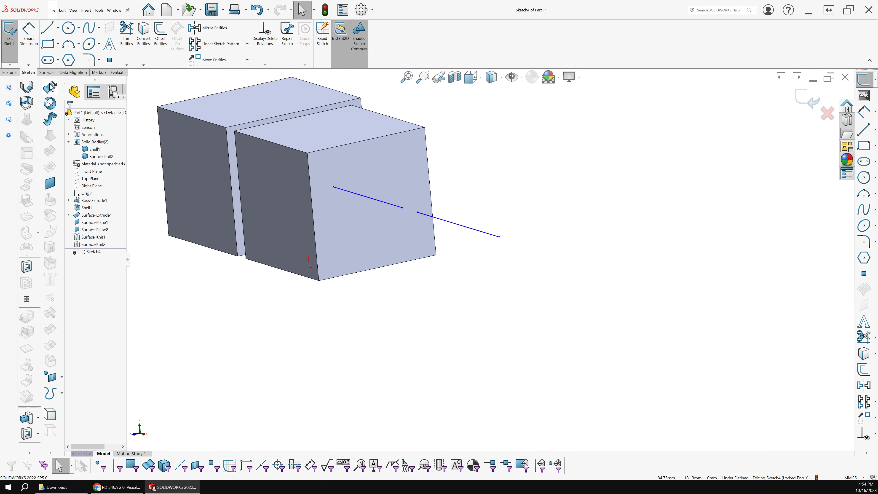
Extrude the two sketched lines as surfaces 40 mm deep in the reversed direction.
{"action": "left_click", "coordinate": [50, 87]}
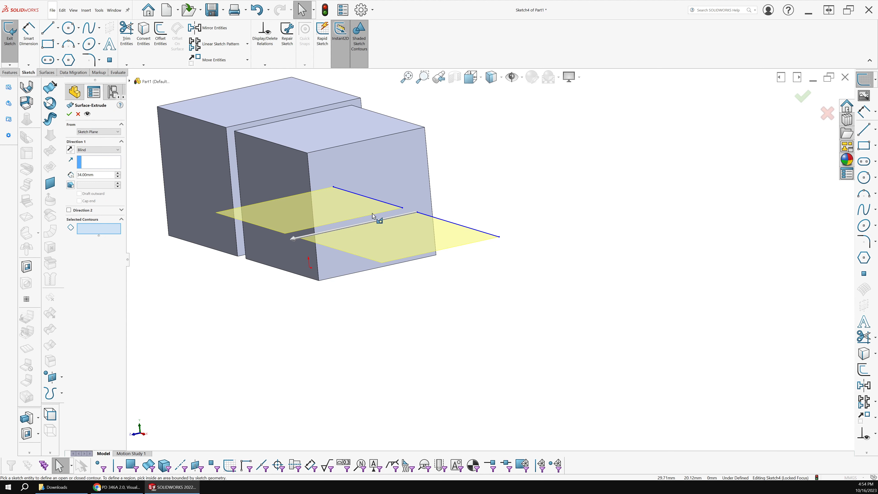
{"action": "left_click_drag", "start_coordinate": [372, 215], "coordinate": [653, 180]}
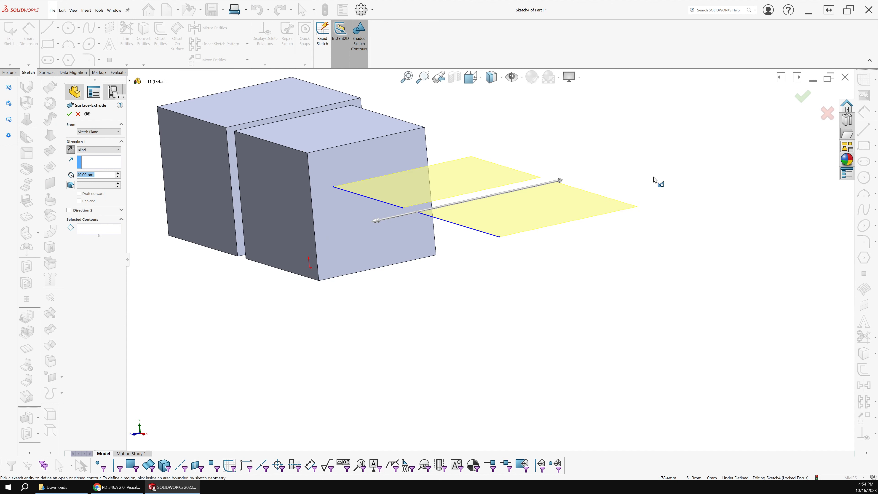
{"action": "left_click", "coordinate": [802, 96]}
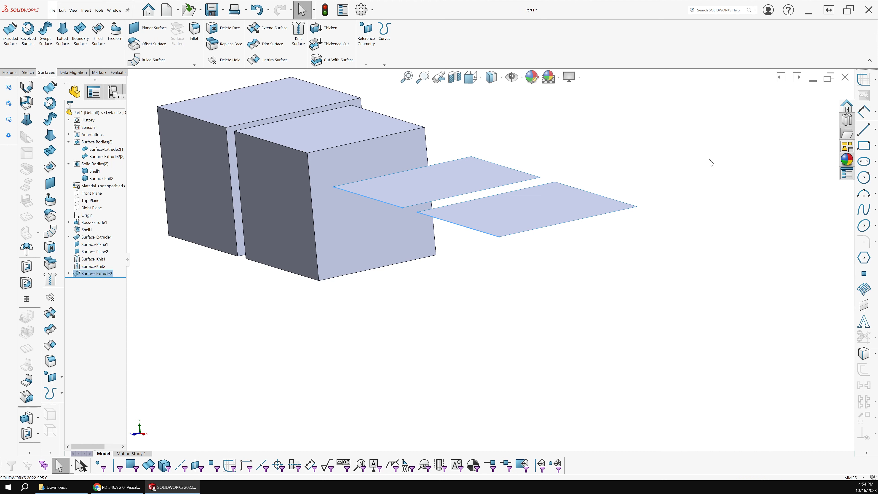
Thicken the extruded flat surface nearest the knitted box downward by 20 mm into a solid body.
{"action": "left_click", "coordinate": [584, 273]}
{"action": "middle_click_drag", "start_coordinate": [585, 272], "coordinate": [372, 317], "text": "ctrl"}
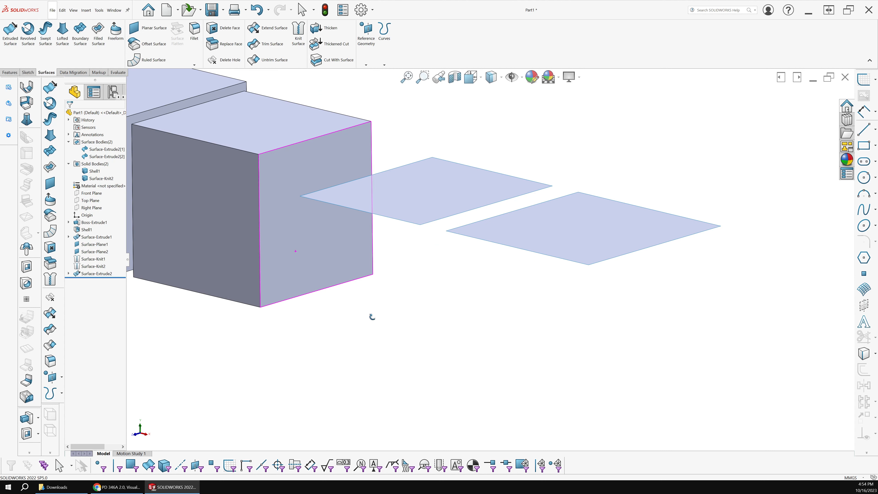
{"action": "left_click", "coordinate": [324, 27]}
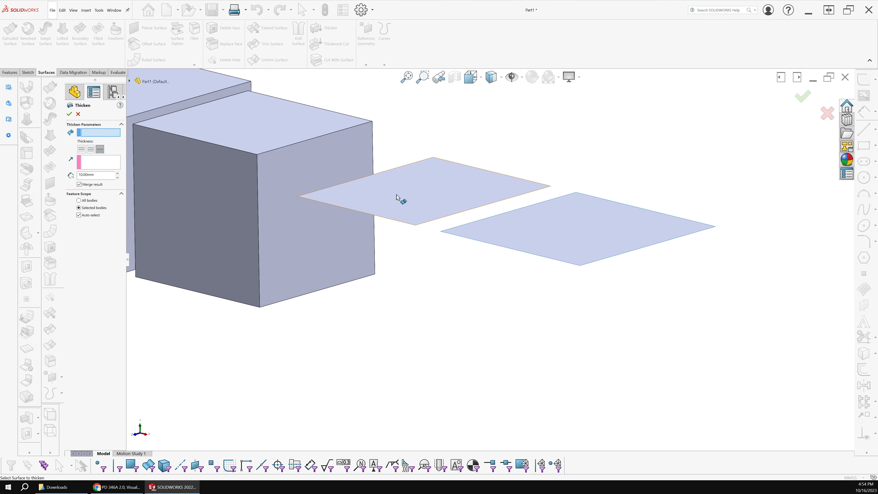
{"action": "left_click", "coordinate": [397, 196]}
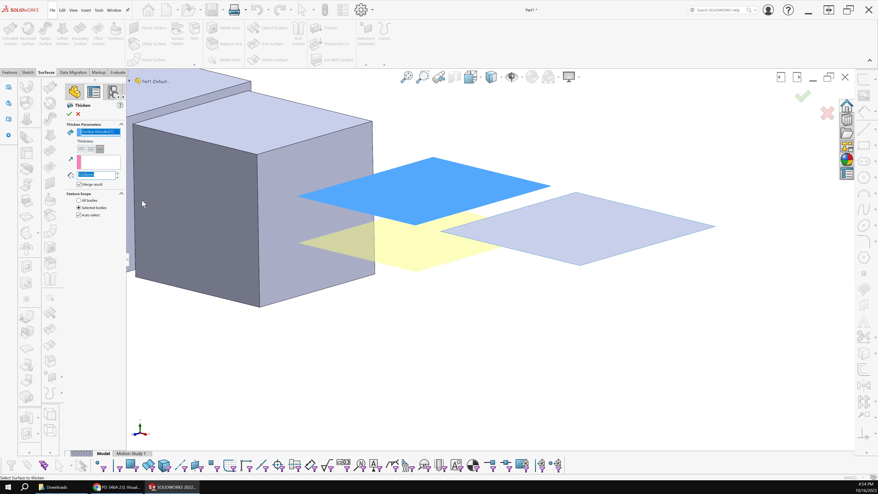
{"action": "type", "text": "20"}
{"action": "key", "text": "Return"}
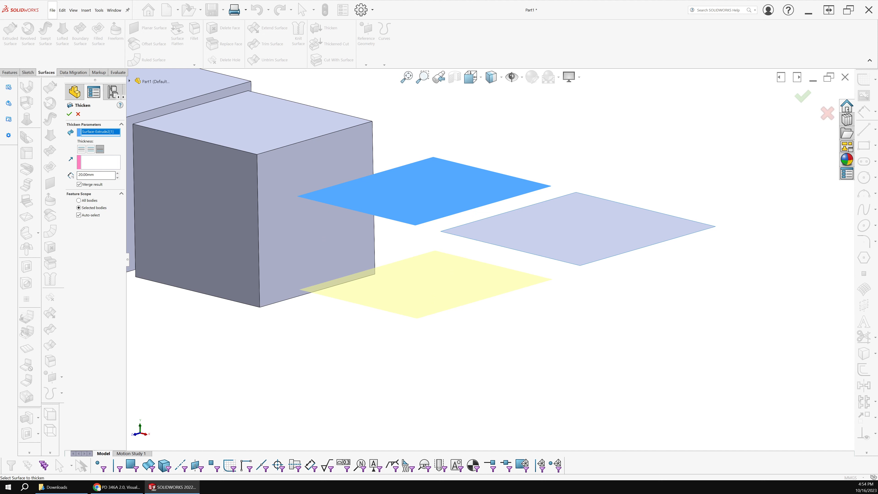
{"action": "key", "text": "Return"}
Section the model to inspect the inside of the thickened body next to the other blocks.
{"action": "middle_click_drag", "start_coordinate": [289, 332], "coordinate": [285, 310]}
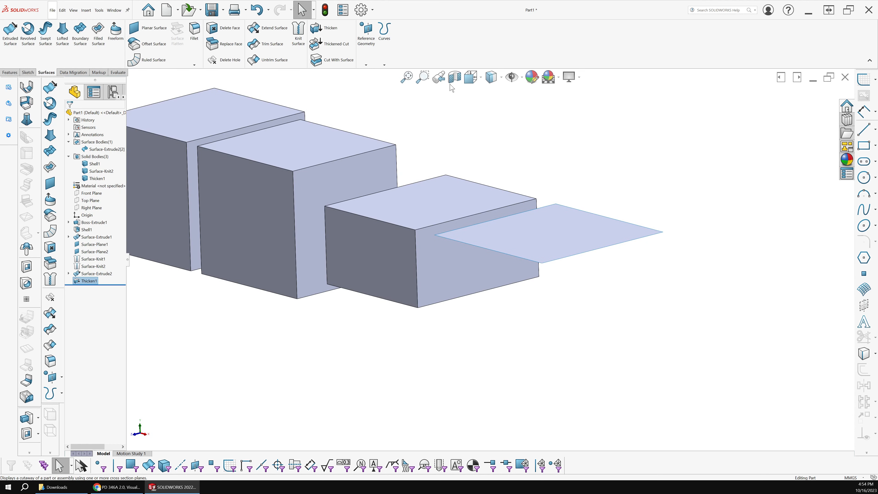
{"action": "left_click", "coordinate": [455, 77]}
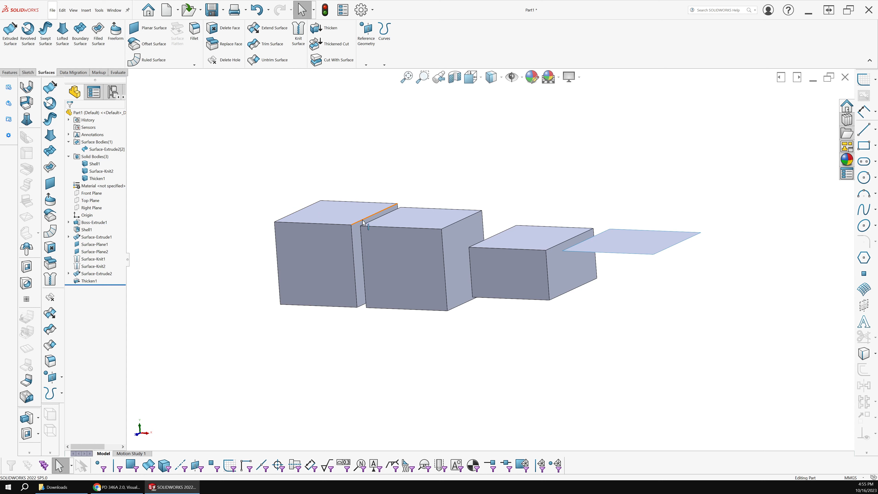
Edit the shelled block's base sketch, replacing its straight top line with a shallow upward arc.
{"action": "left_click", "coordinate": [313, 238]}
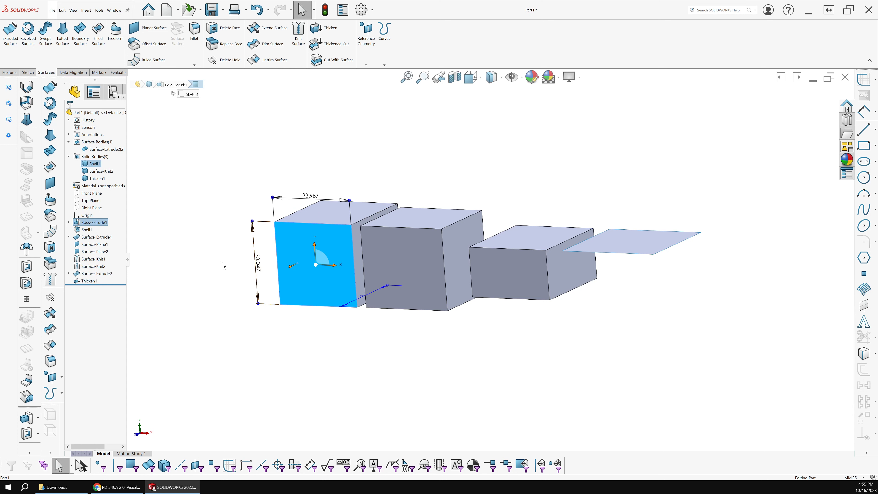
{"action": "left_click", "coordinate": [299, 266]}
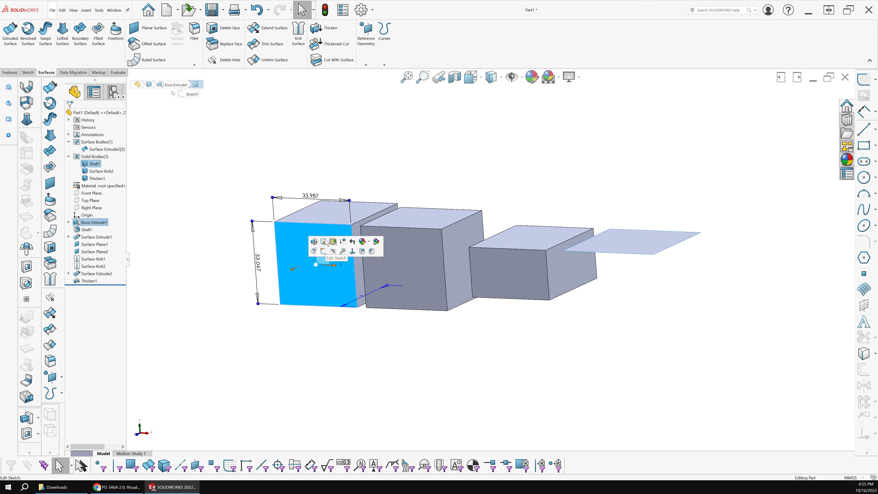
{"action": "left_click", "coordinate": [324, 242]}
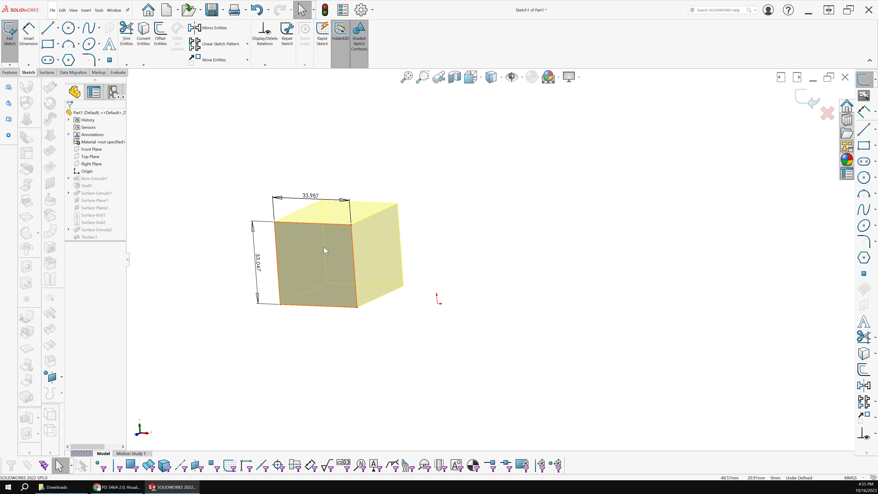
{"action": "key", "text": "ctrl+8"}
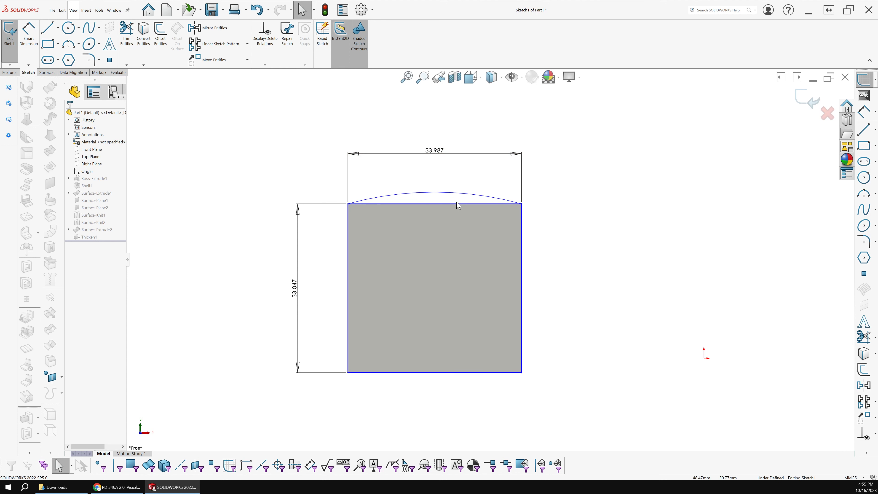
{"action": "left_click", "coordinate": [457, 204]}
{"action": "key", "text": "Delete"}
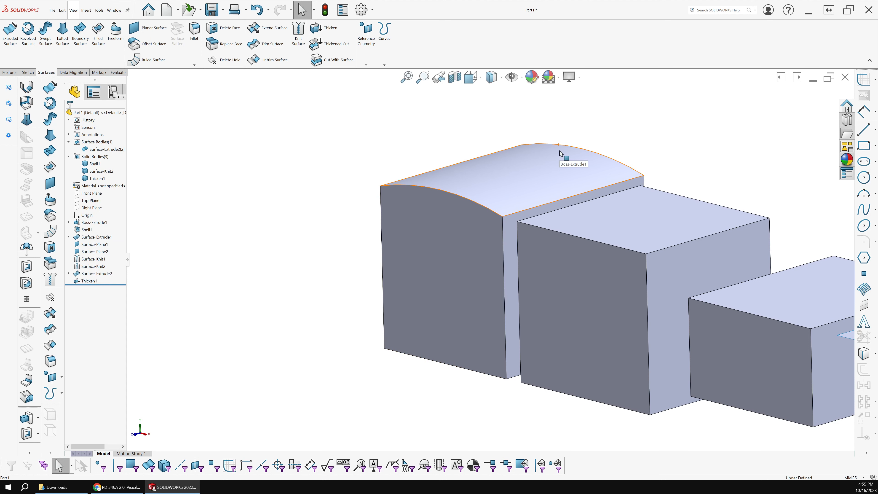
Sketch on the arched block's outer side face a shallow arc spanning its upper corners, closed above by straight lines into a loop.
{"action": "middle_click_drag", "start_coordinate": [497, 190], "coordinate": [463, 215]}
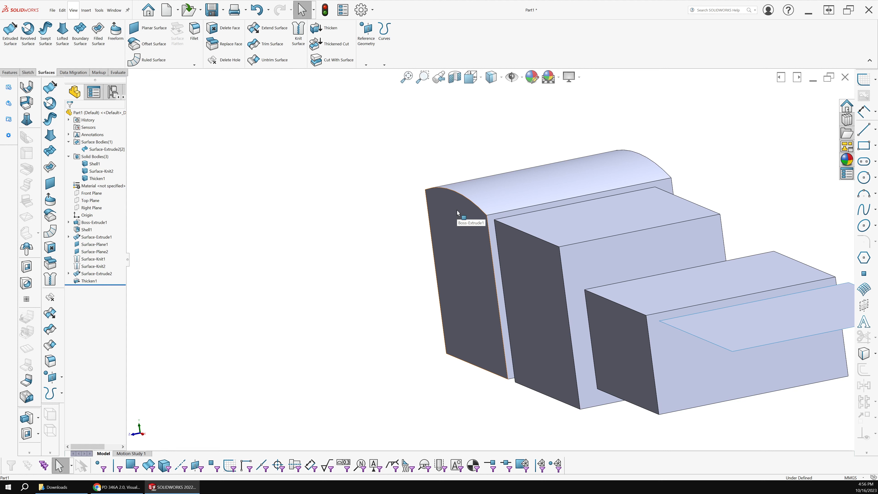
{"action": "middle_click_drag", "start_coordinate": [457, 210], "coordinate": [329, 196]}
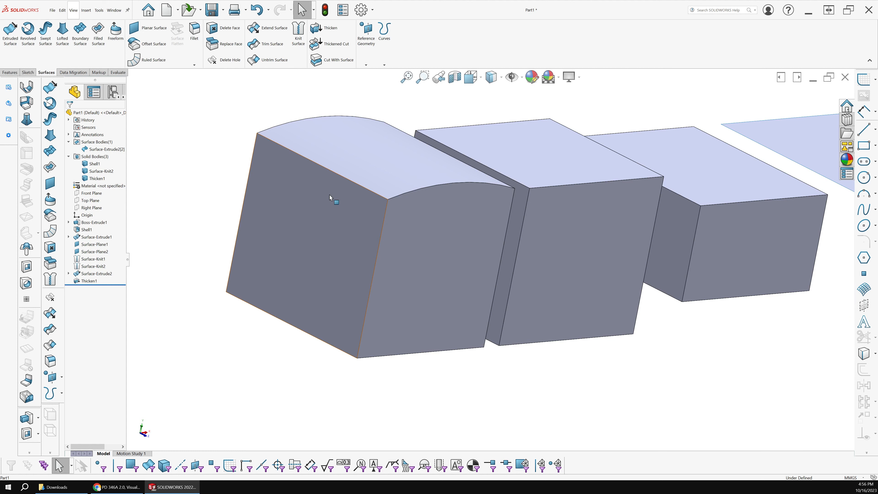
{"action": "left_click", "coordinate": [330, 197]}
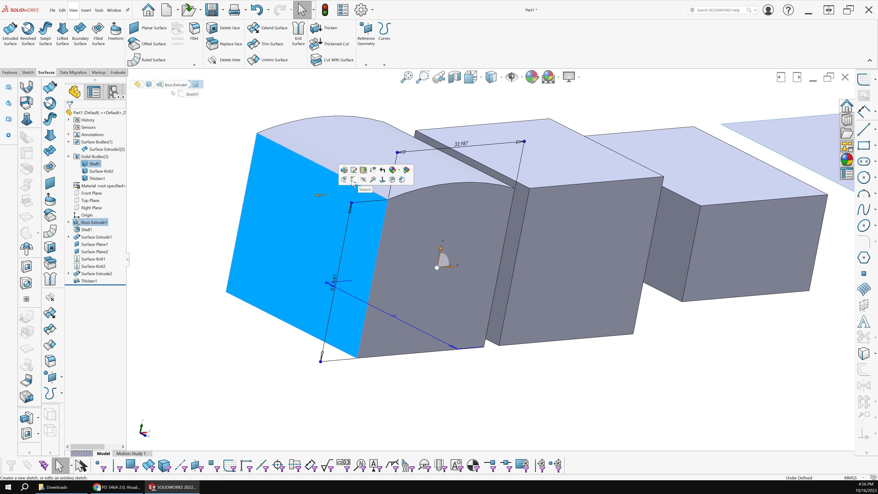
{"action": "left_click", "coordinate": [353, 179]}
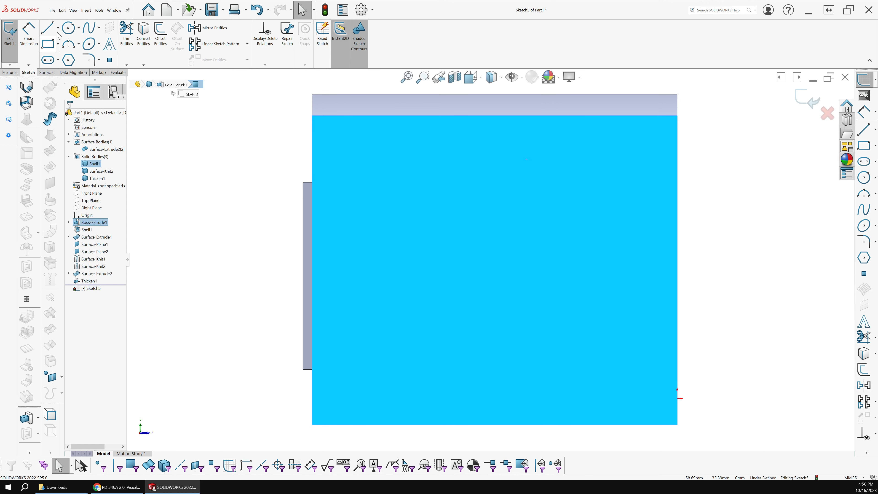
{"action": "left_click", "coordinate": [68, 44]}
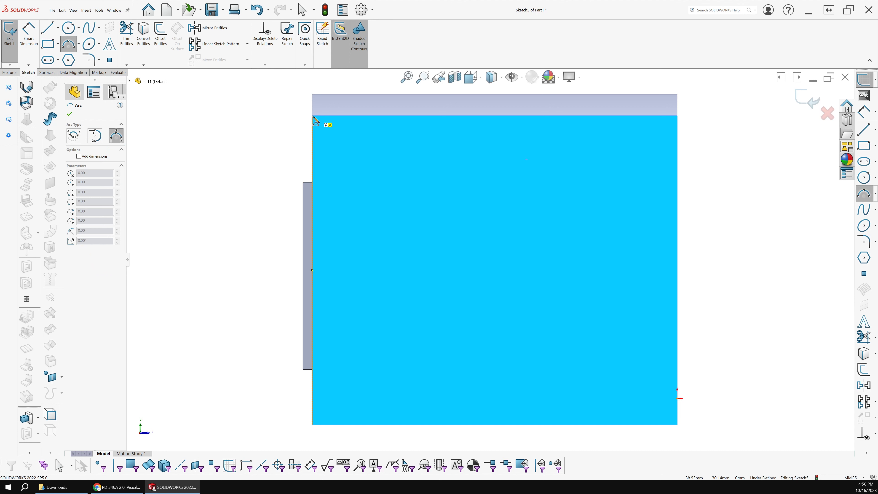
{"action": "left_click", "coordinate": [314, 115]}
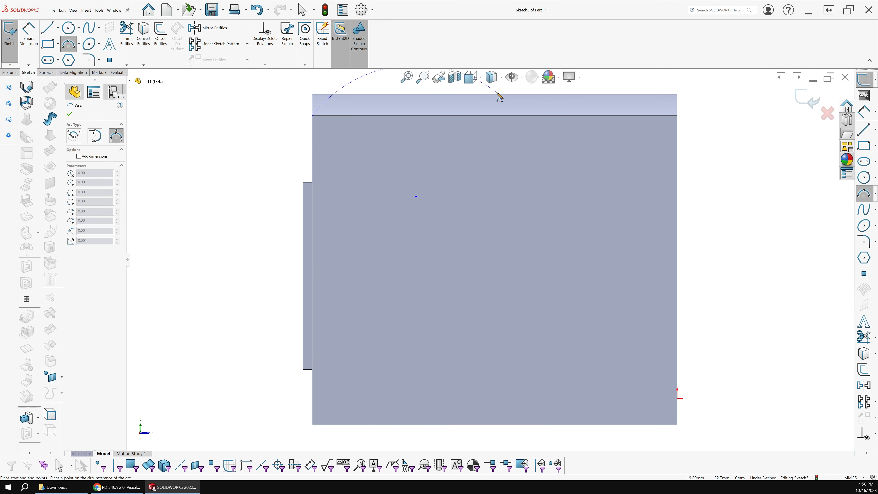
{"action": "left_click", "coordinate": [677, 116]}
{"action": "left_click", "coordinate": [494, 96]}
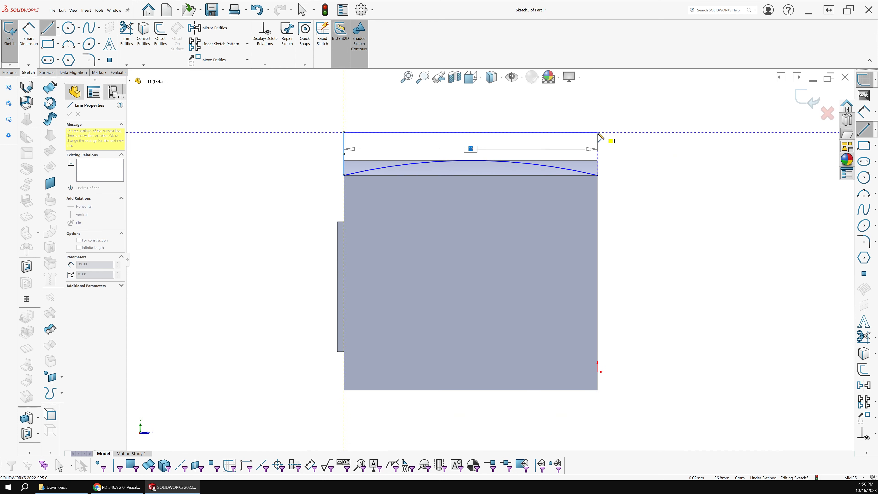
{"action": "left_click", "coordinate": [598, 132]}
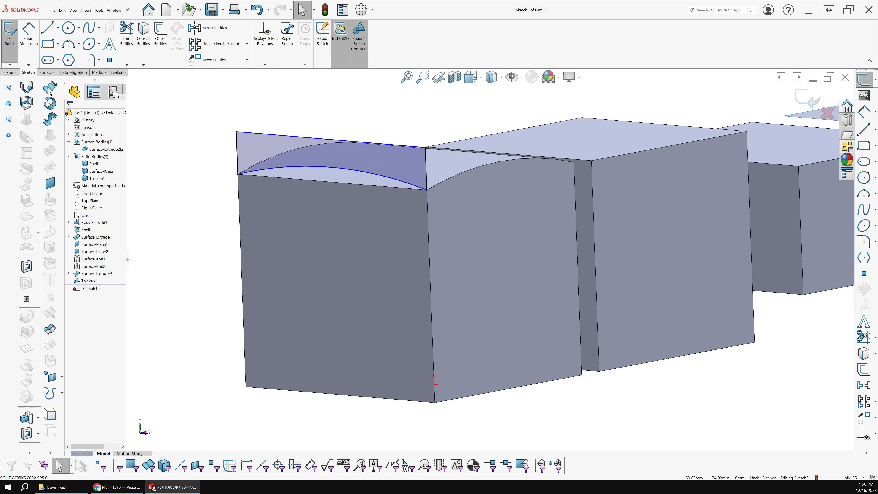
Cut-extrude the closed arc profile 34 mm across the arched block to curve its top in the second direction.
{"action": "left_click", "coordinate": [50, 88]}
{"action": "middle_click_drag", "start_coordinate": [518, 157], "coordinate": [517, 127]}
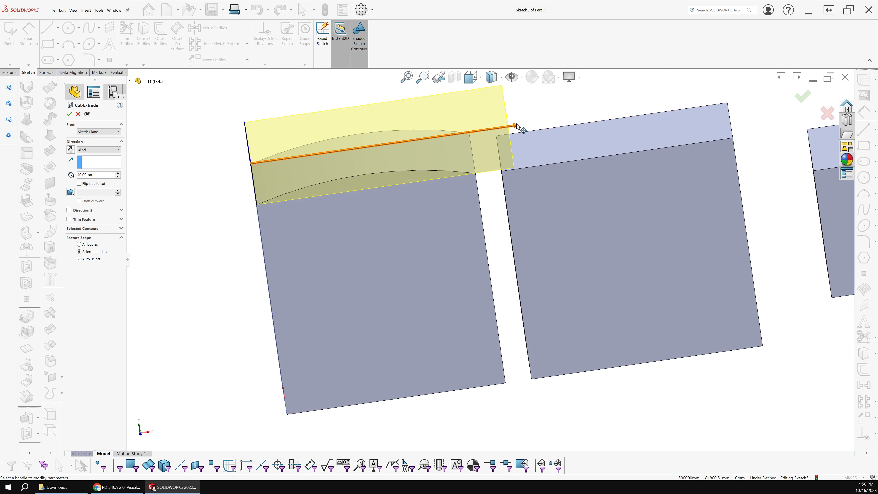
{"action": "left_click_drag", "start_coordinate": [517, 125], "coordinate": [464, 133]}
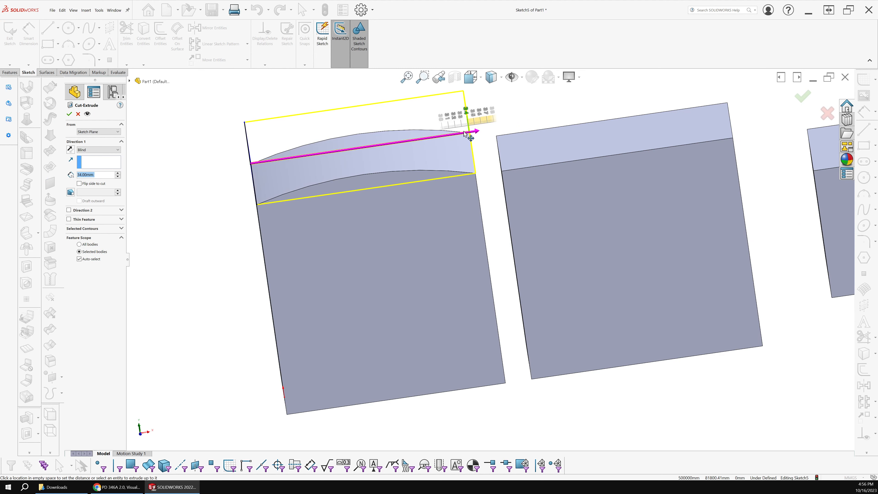
{"action": "key", "text": "Return"}
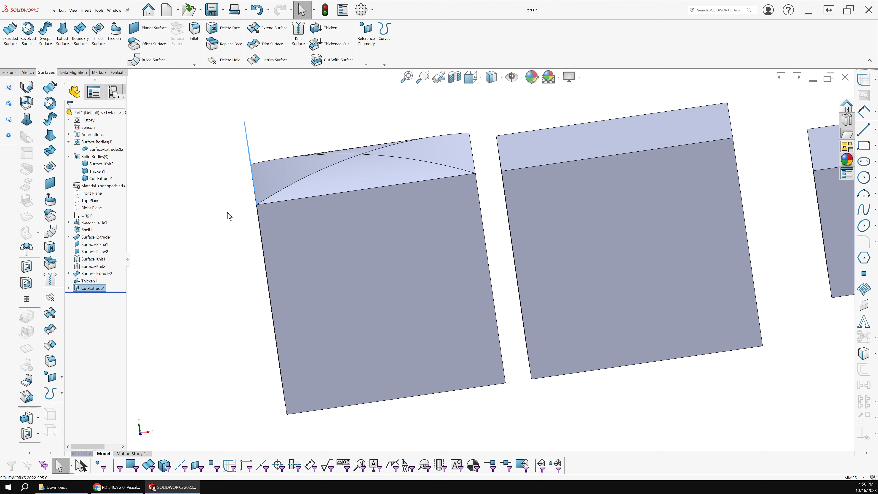
Create a reference plane offset 20 mm inward from the front face of the knitted box.
{"action": "middle_click_drag", "start_coordinate": [227, 216], "coordinate": [212, 192]}
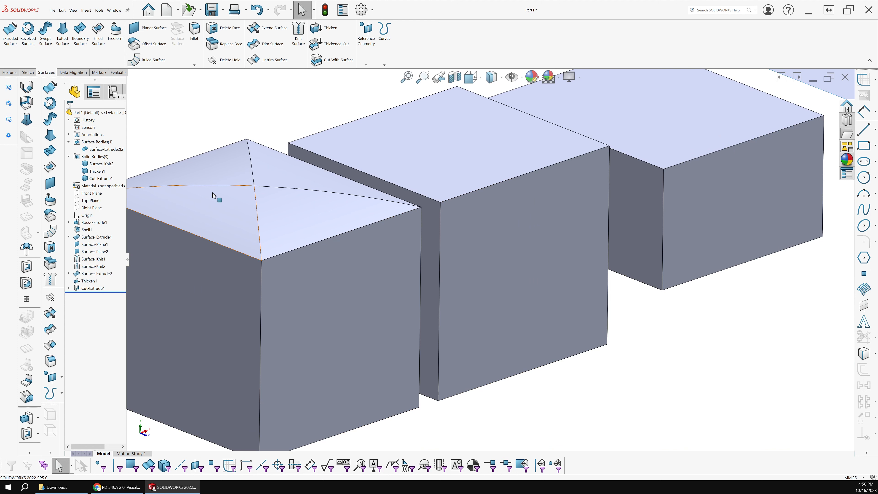
{"action": "middle_click_drag", "start_coordinate": [213, 193], "coordinate": [417, 240]}
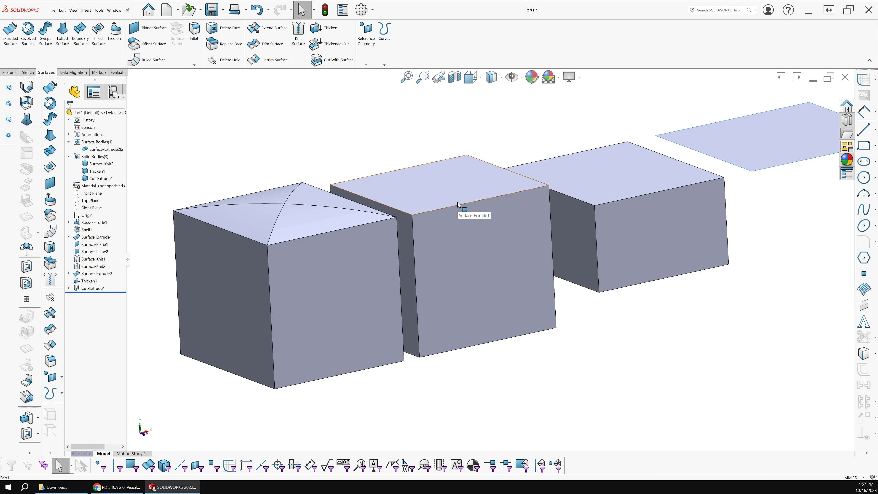
{"action": "middle_click_drag", "start_coordinate": [458, 202], "coordinate": [504, 238]}
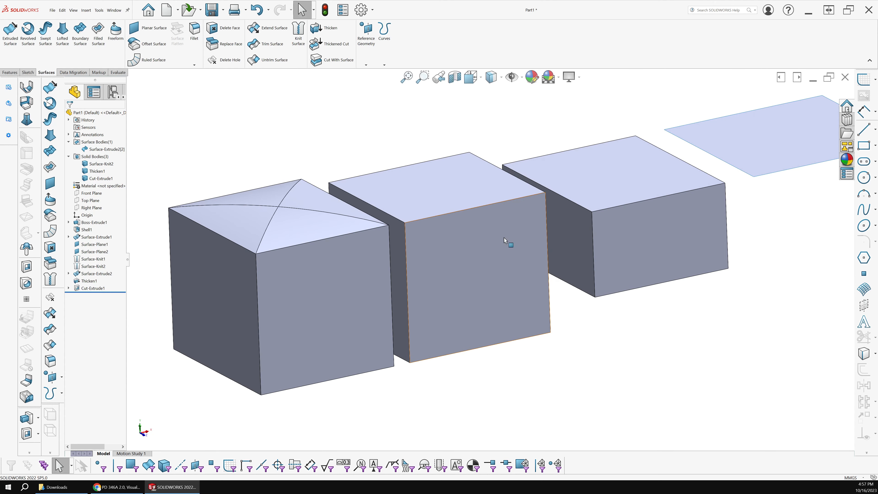
{"action": "left_click", "coordinate": [505, 237]}
{"action": "left_click", "coordinate": [86, 10]}
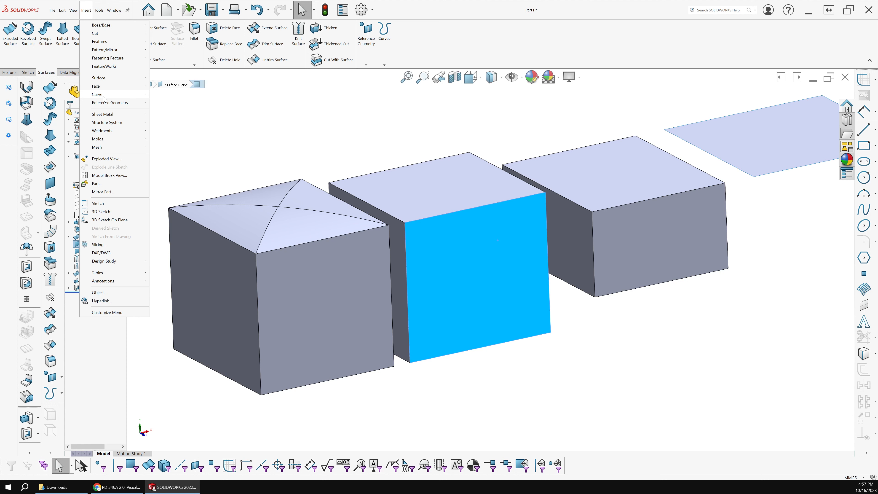
{"action": "left_click", "coordinate": [166, 103]}
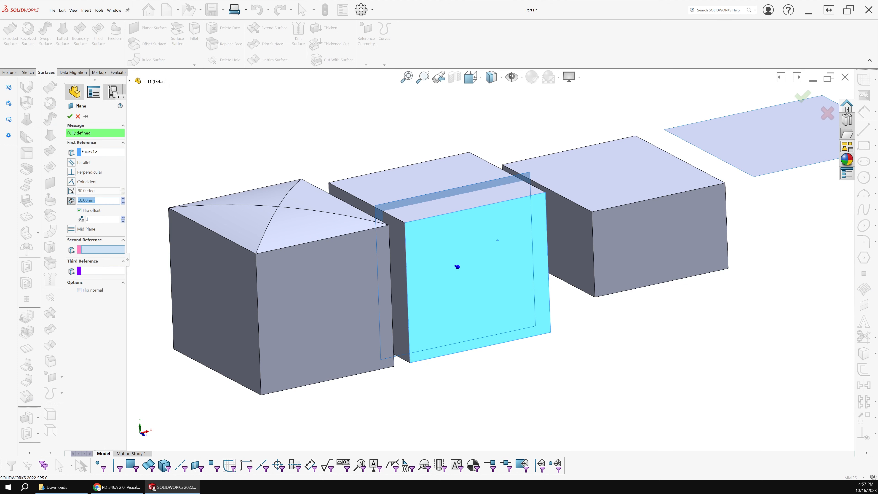
{"action": "type", "text": "20"}
{"action": "key", "text": "Return"}
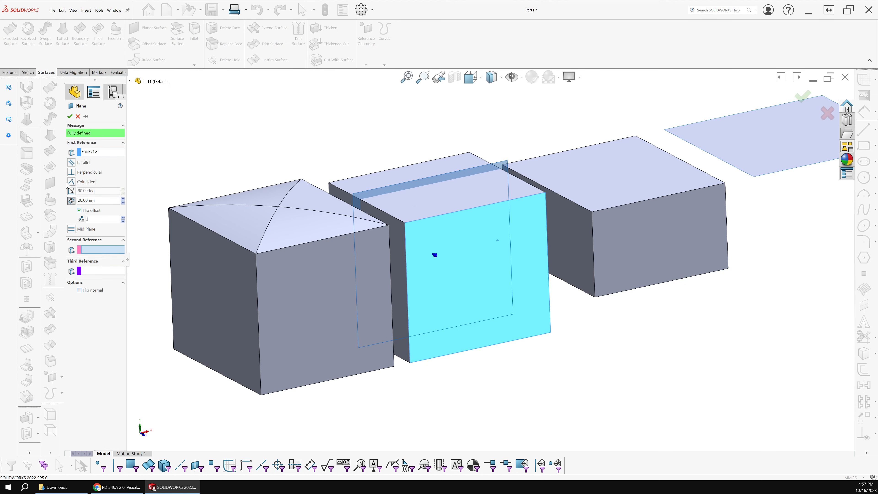
{"action": "left_click", "coordinate": [70, 116]}
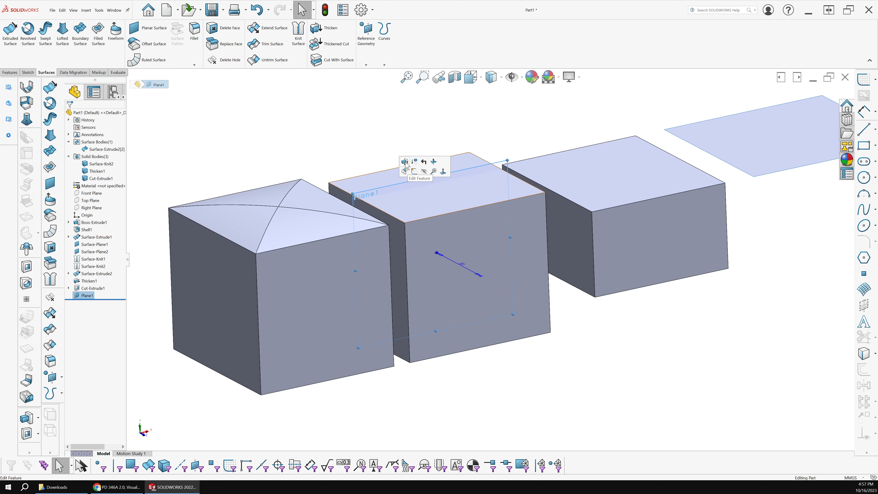
Sketch a shallow upward three-point arc on the new plane between the knitted box's two side edges, then close the sketch.
{"action": "left_click", "coordinate": [415, 171]}
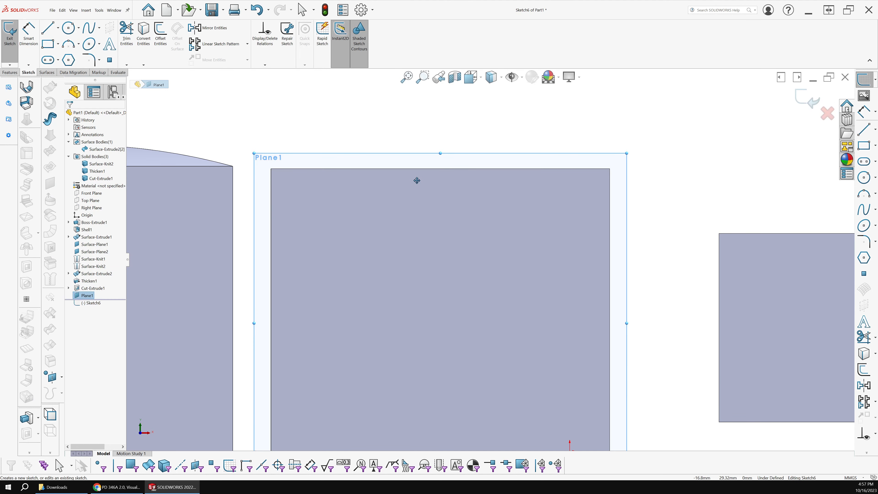
{"action": "left_click", "coordinate": [69, 44]}
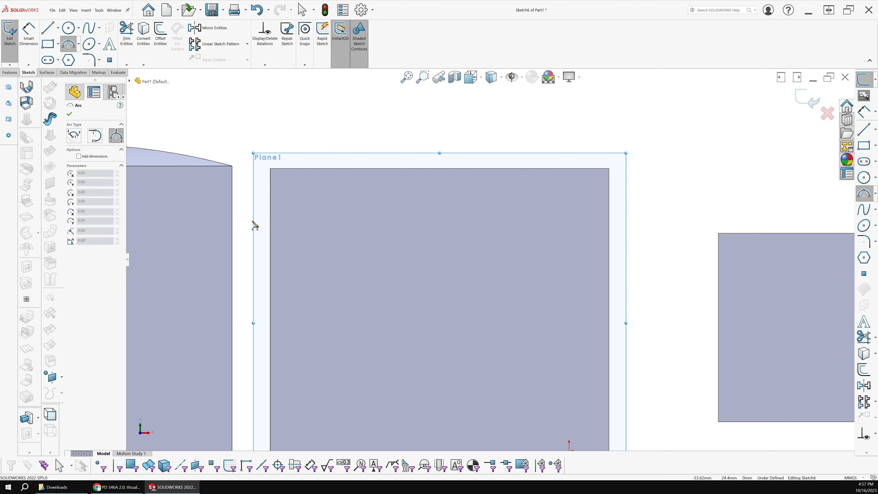
{"action": "left_click", "coordinate": [270, 222]}
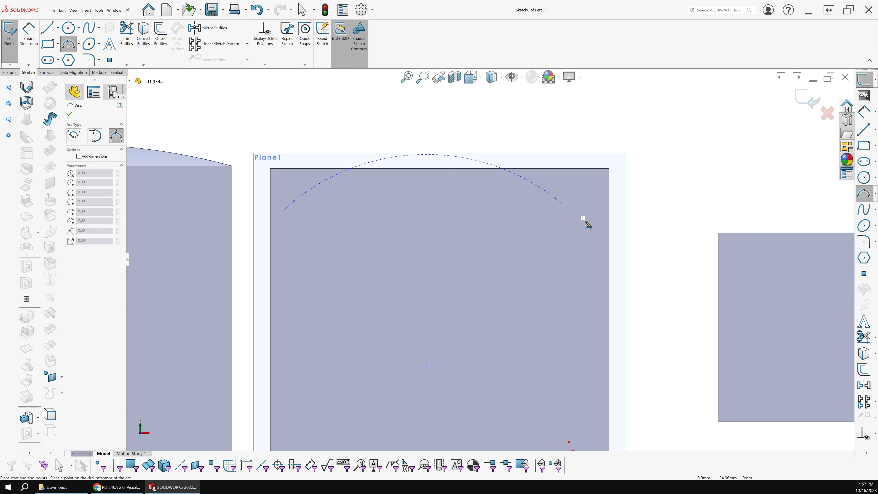
{"action": "left_click", "coordinate": [609, 222]}
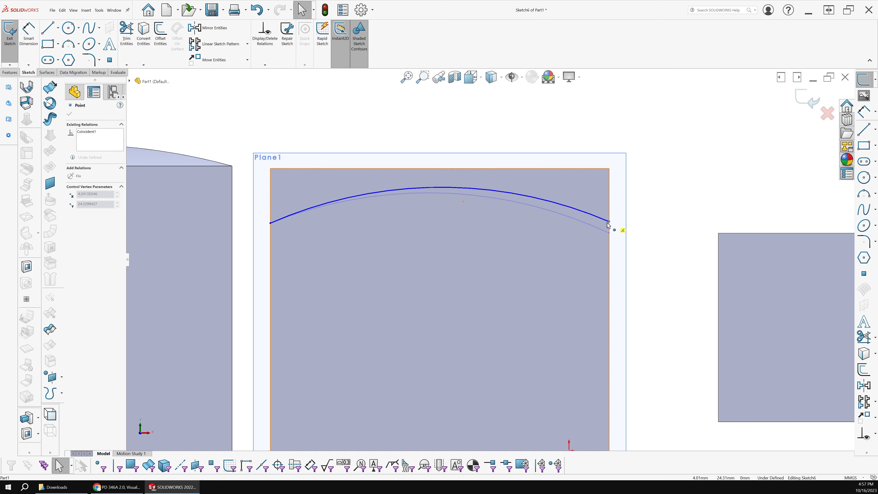
{"action": "key", "text": "f"}
{"action": "left_click", "coordinate": [808, 100]}
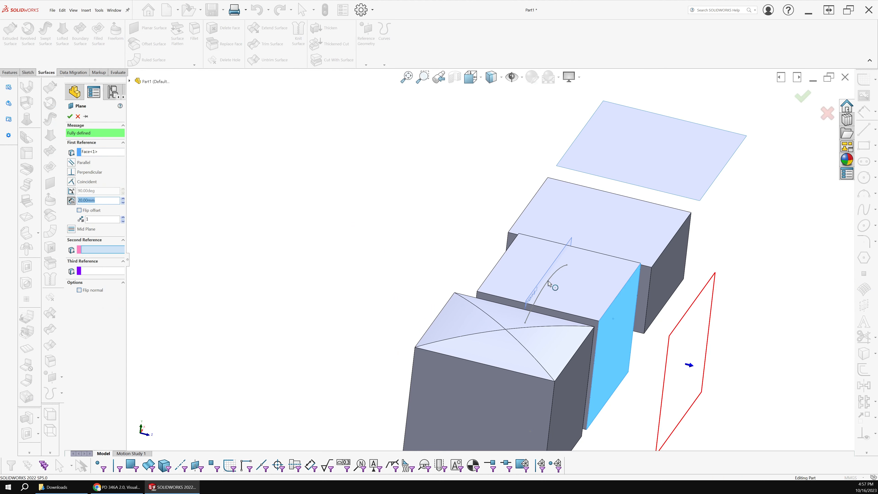
{"action": "left_click", "coordinate": [548, 281]}
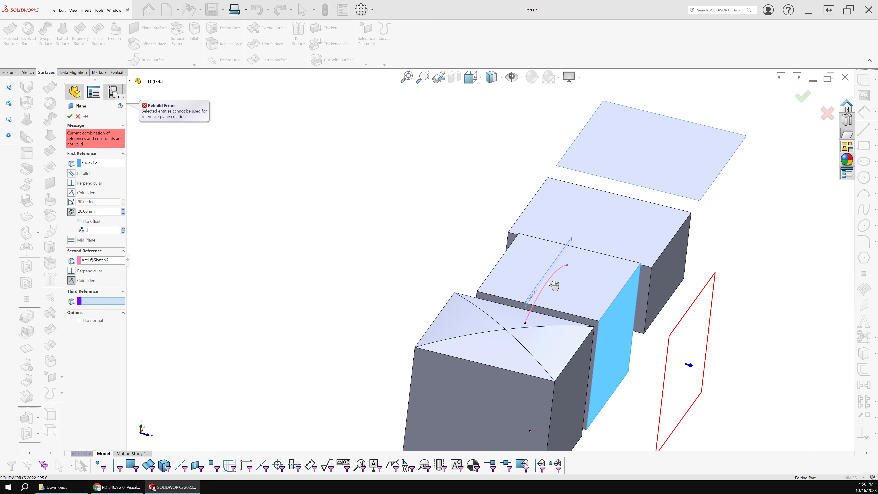
{"action": "left_click", "coordinate": [79, 116]}
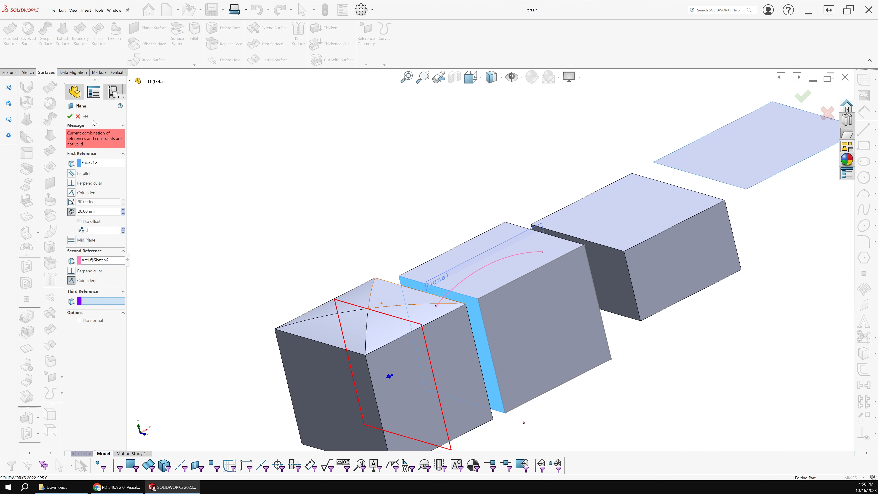
{"action": "left_click", "coordinate": [78, 117]}
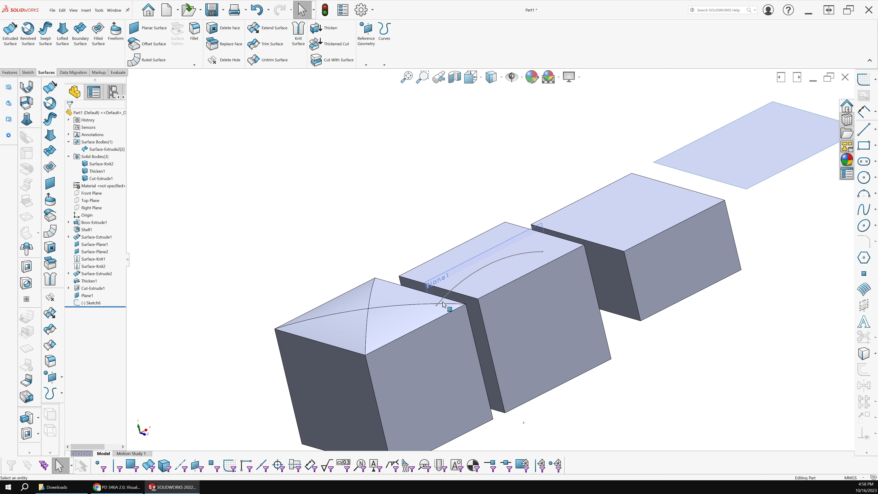
Create a second reference plane offset 20 mm inward from the knitted box's side face next to the double-curved block.
{"action": "left_click", "coordinate": [443, 296]}
{"action": "left_click", "coordinate": [100, 10]}
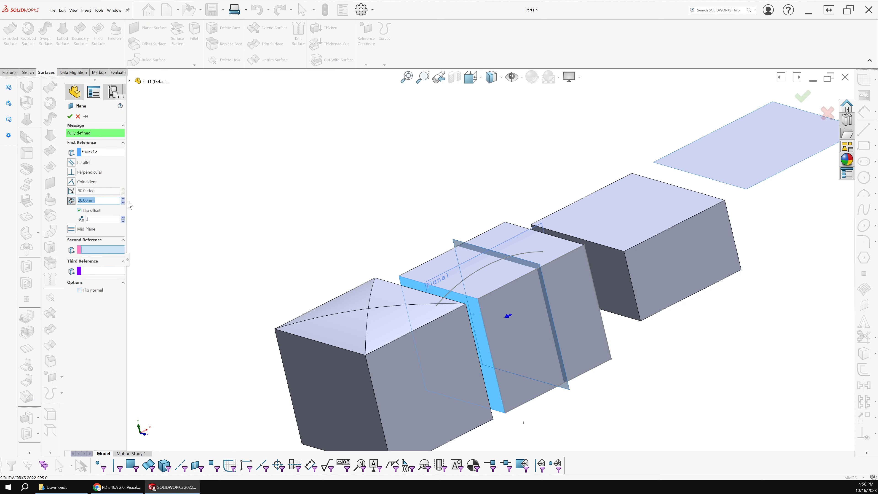
{"action": "left_click", "coordinate": [123, 202]}
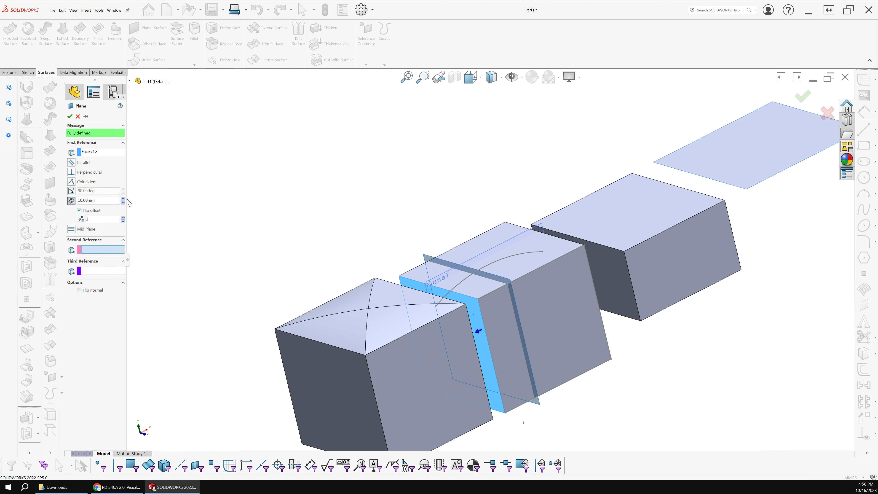
{"action": "left_click", "coordinate": [123, 198]}
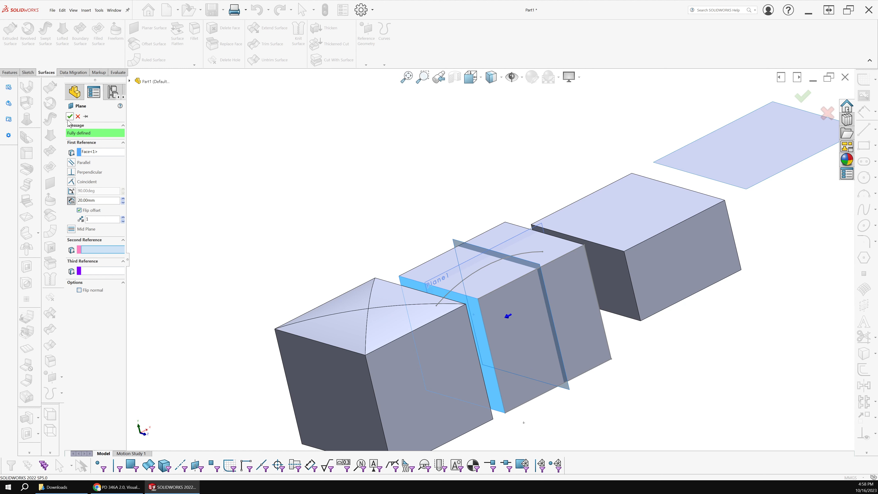
{"action": "left_click", "coordinate": [69, 116]}
Open a sketch on the second offset plane and hide the double-curved block, Cut-Extrude1.
{"action": "scroll", "coordinate": [435, 298], "scroll_direction": "up", "scroll_amount": 3}
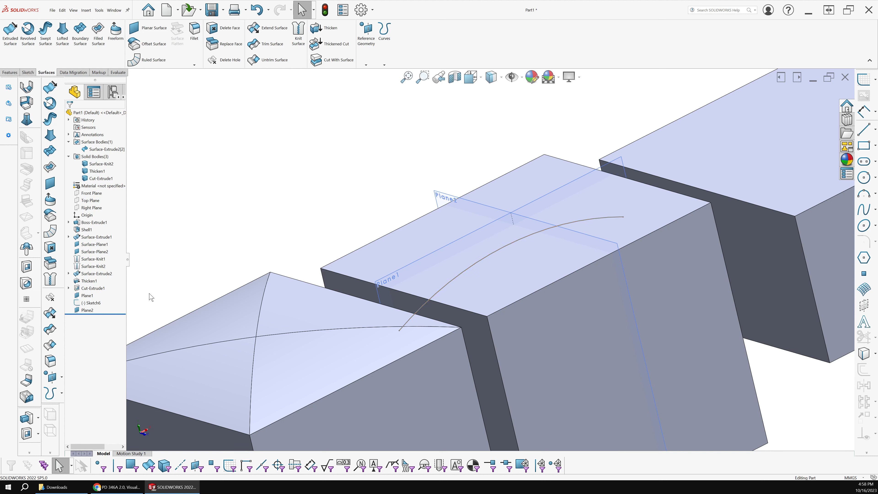
{"action": "left_click", "coordinate": [498, 211]}
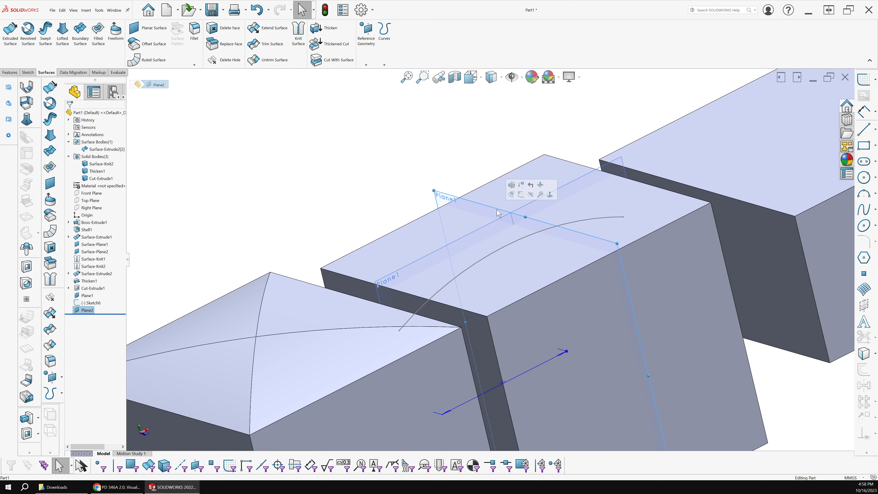
{"action": "left_click", "coordinate": [521, 194]}
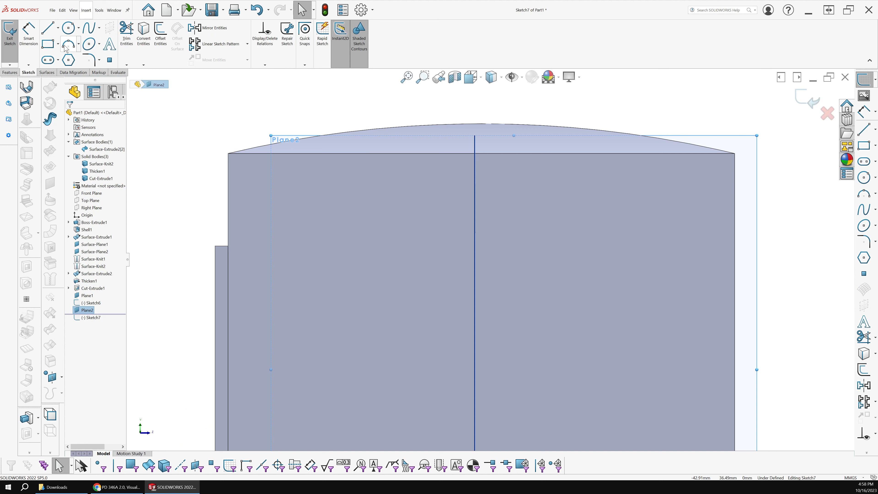
{"action": "left_click", "coordinate": [137, 155]}
{"action": "left_click", "coordinate": [100, 166]}
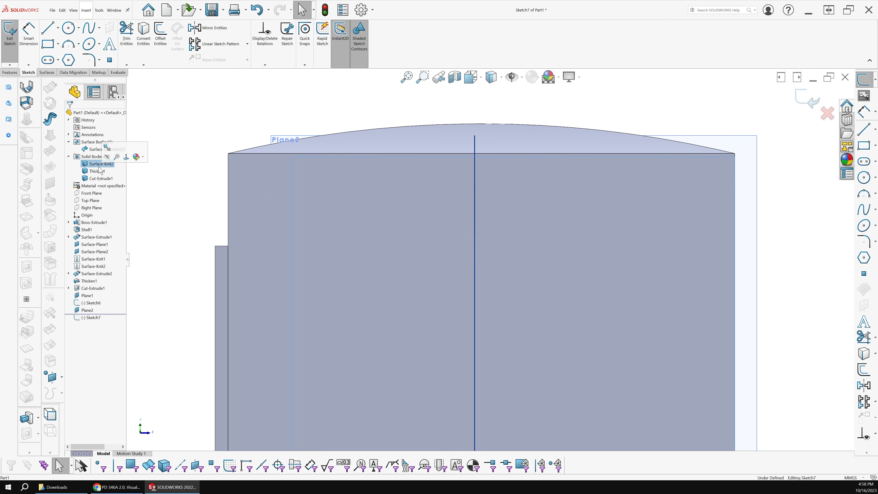
{"action": "left_click", "coordinate": [101, 178]}
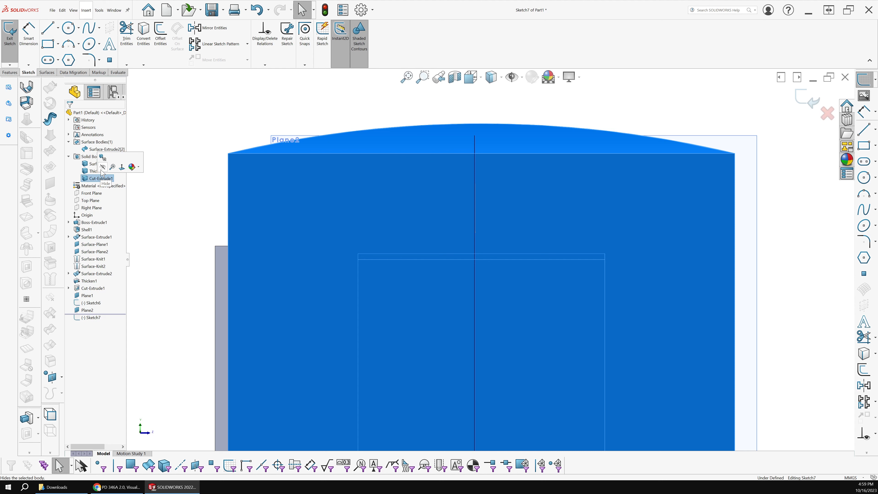
{"action": "left_click", "coordinate": [102, 168]}
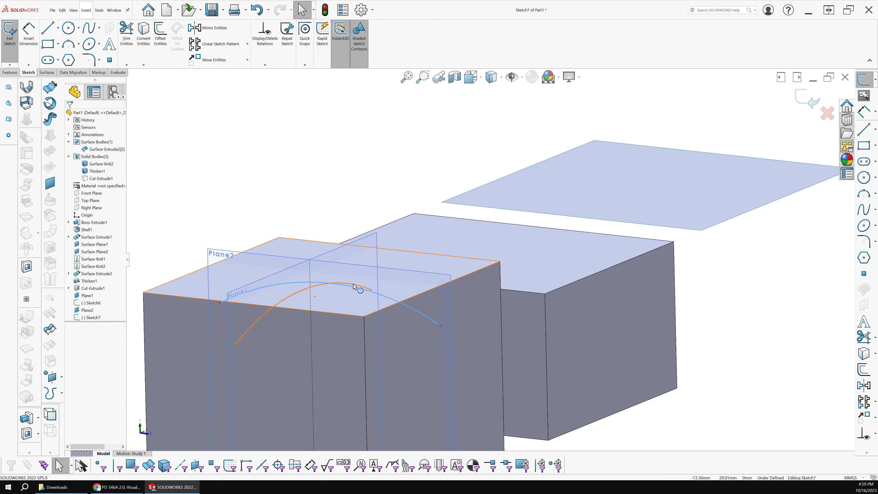
Sketch a shallow arc on the second offset plane, crossing the first arc, then close the sketch.
{"action": "left_click", "coordinate": [354, 284]}
{"action": "left_click", "coordinate": [312, 287]}
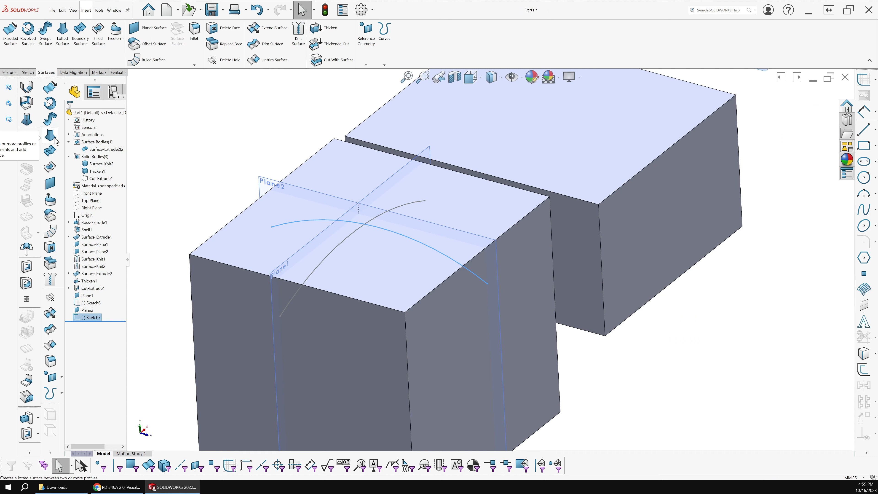
Create a swept surface using the second arc, Sketch7, as the profile and the first arc, Sketch6, as the path.
{"action": "left_click", "coordinate": [50, 136]}
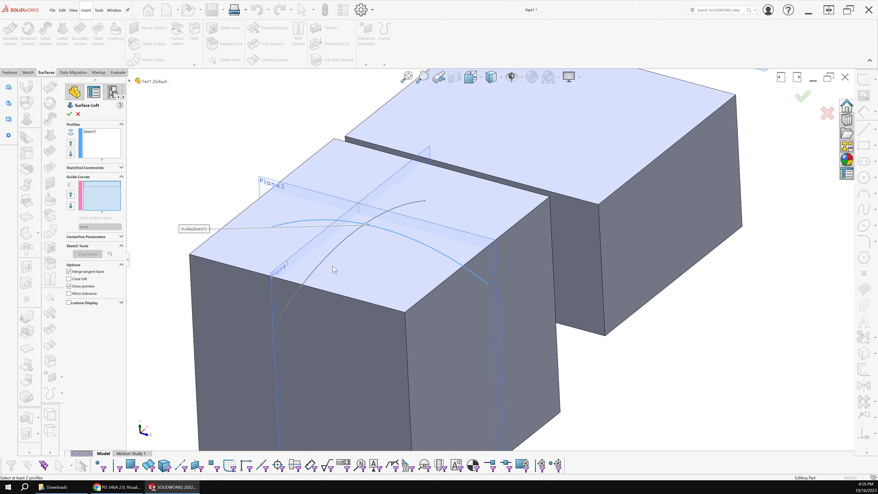
{"action": "left_click", "coordinate": [51, 135]}
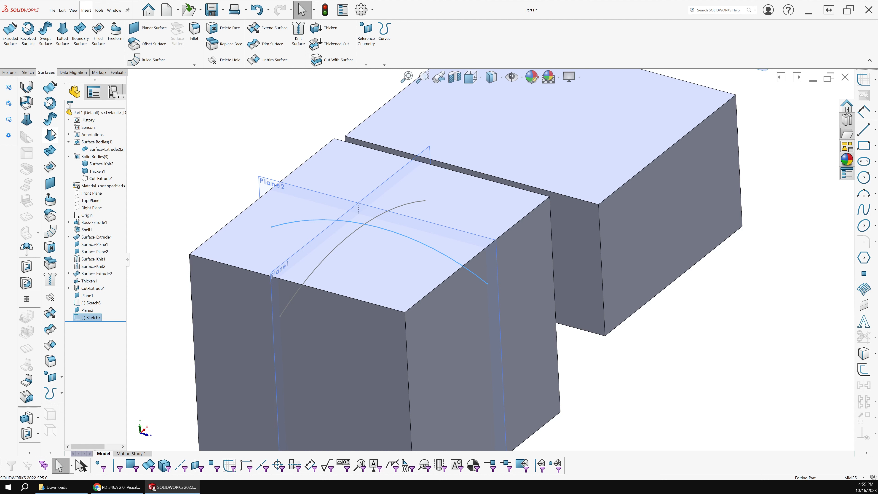
{"action": "left_click", "coordinate": [52, 133]}
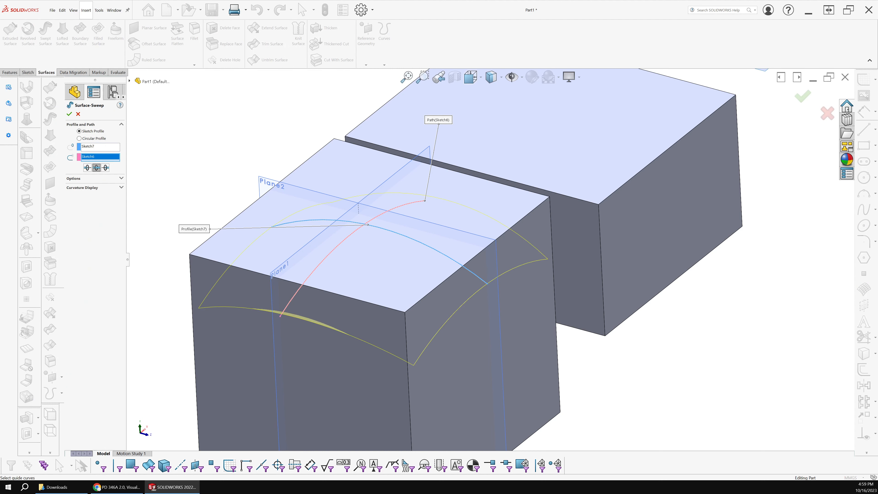
{"action": "key", "text": "Return"}
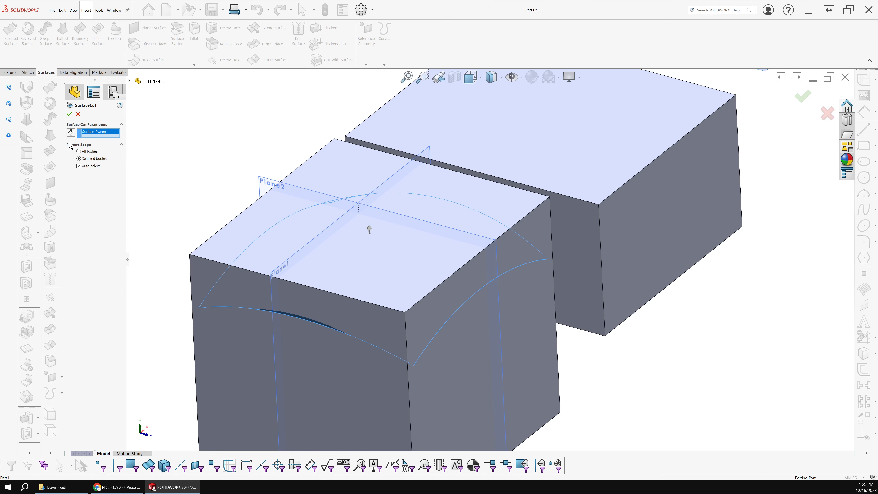
Try to cut the knitted box with the swept surface, flipping the cut direction.
{"action": "left_click", "coordinate": [71, 132]}
{"action": "left_click", "coordinate": [70, 114]}
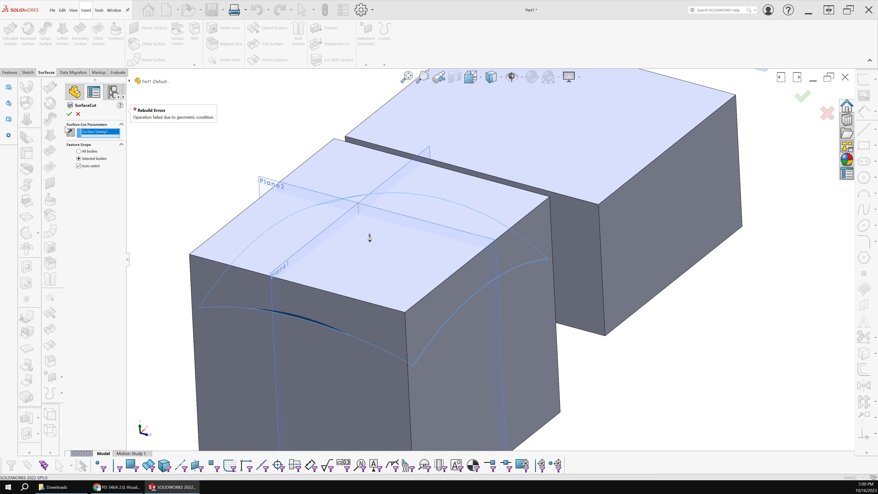
{"action": "left_click", "coordinate": [69, 131]}
{"action": "left_click", "coordinate": [78, 114]}
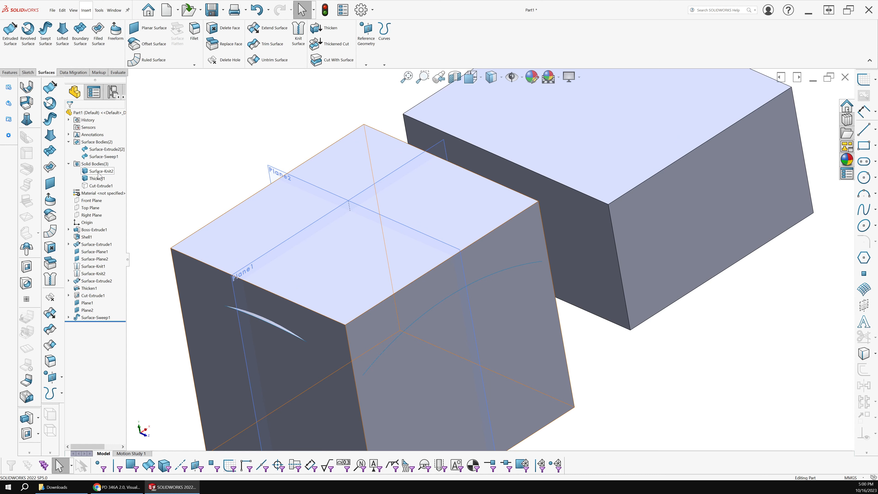
Hide the knitted box and extend all four edges of the swept surface by a distance with a linear extension.
{"action": "left_click", "coordinate": [100, 171]}
{"action": "left_click", "coordinate": [105, 161]}
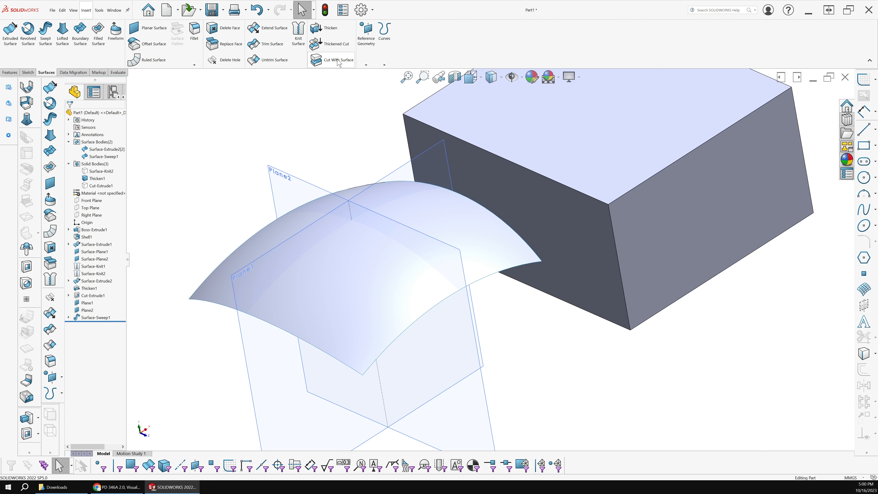
{"action": "left_click", "coordinate": [262, 27]}
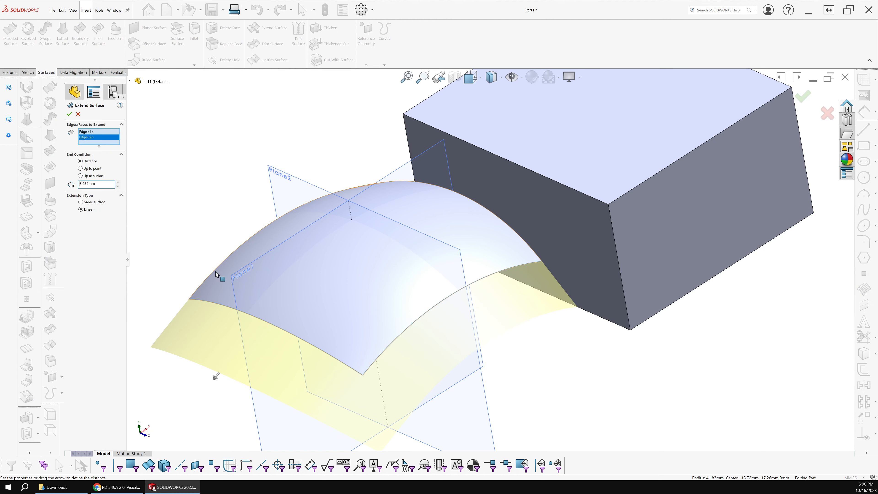
{"action": "left_click", "coordinate": [215, 274]}
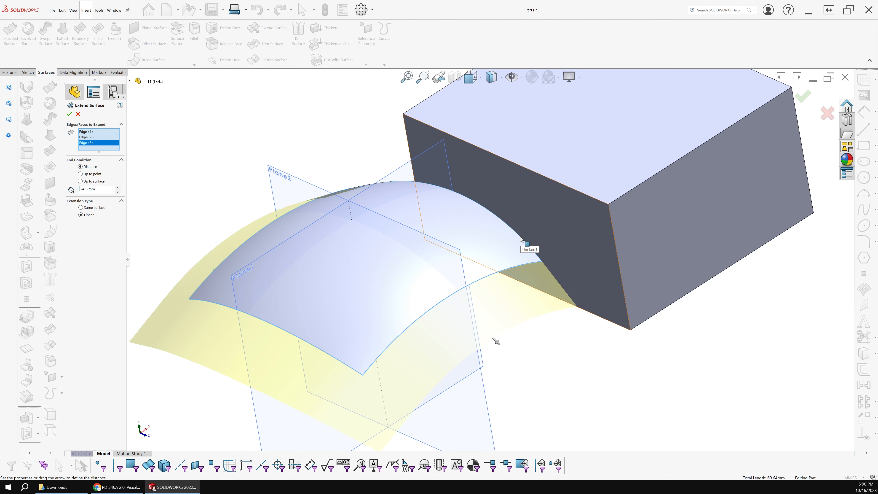
{"action": "key", "text": "Return"}
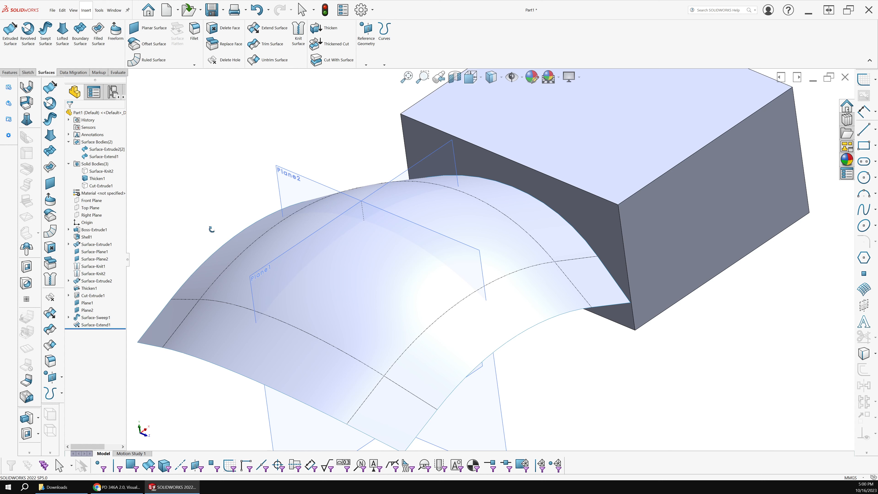
Try to cut with the extended surface, setting the feature scope to all bodies.
{"action": "left_click", "coordinate": [317, 60]}
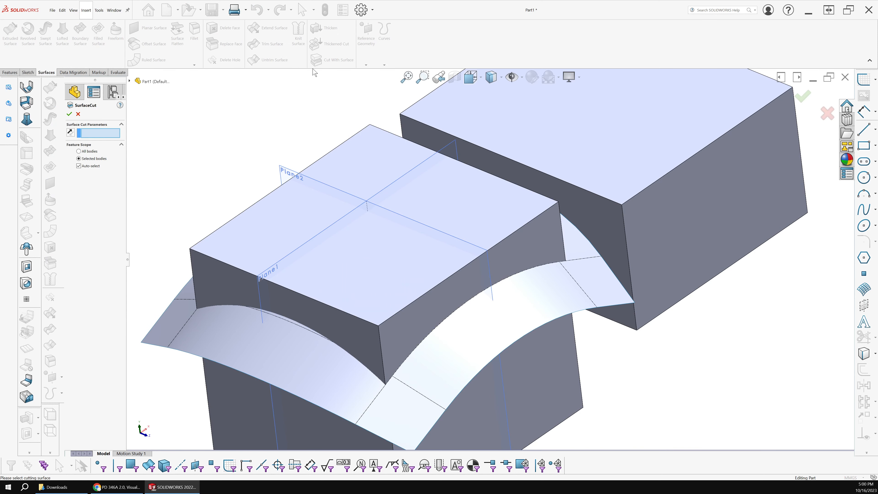
{"action": "left_click", "coordinate": [175, 339]}
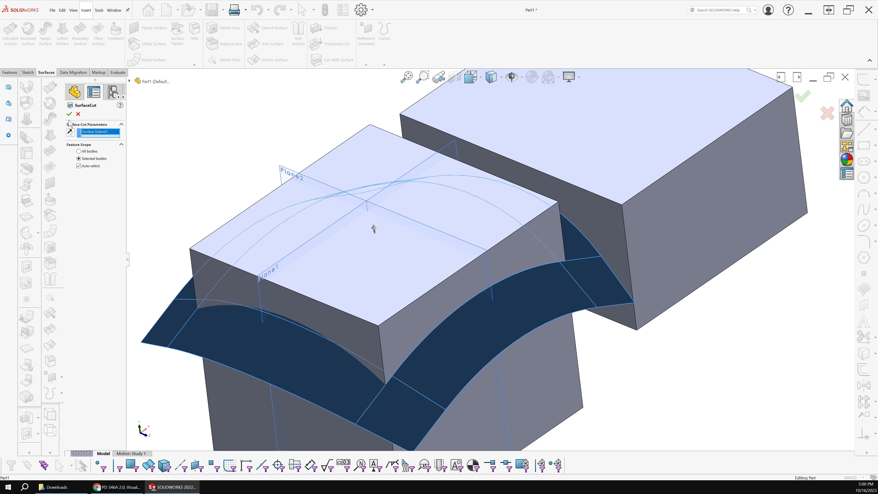
{"action": "middle_click_drag", "start_coordinate": [180, 145], "coordinate": [199, 180]}
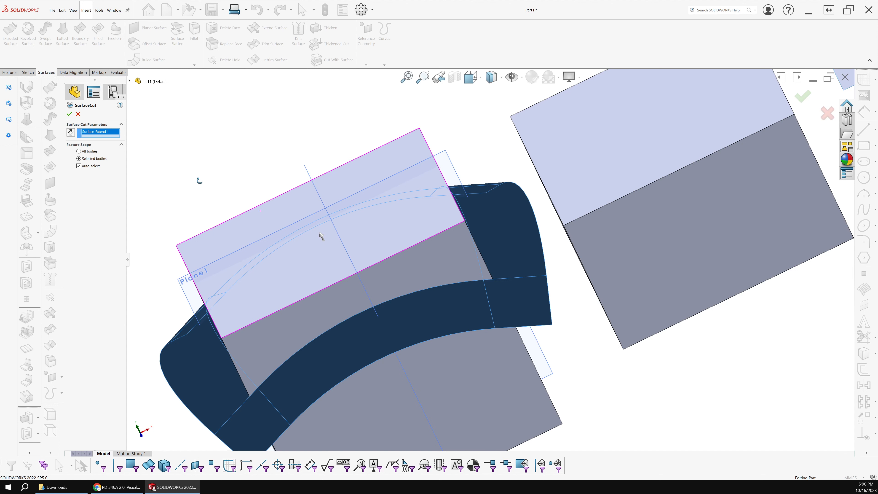
{"action": "middle_click_drag", "start_coordinate": [200, 180], "coordinate": [270, 161]}
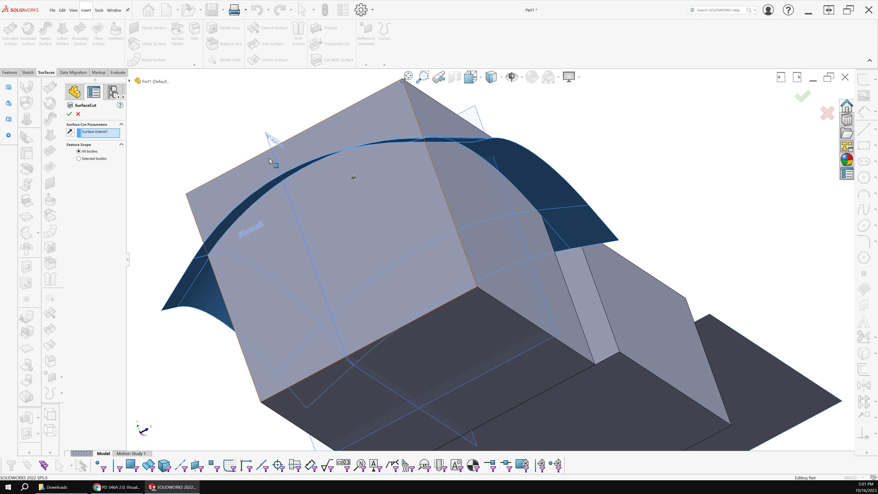
{"action": "middle_click_drag", "start_coordinate": [270, 161], "coordinate": [243, 132]}
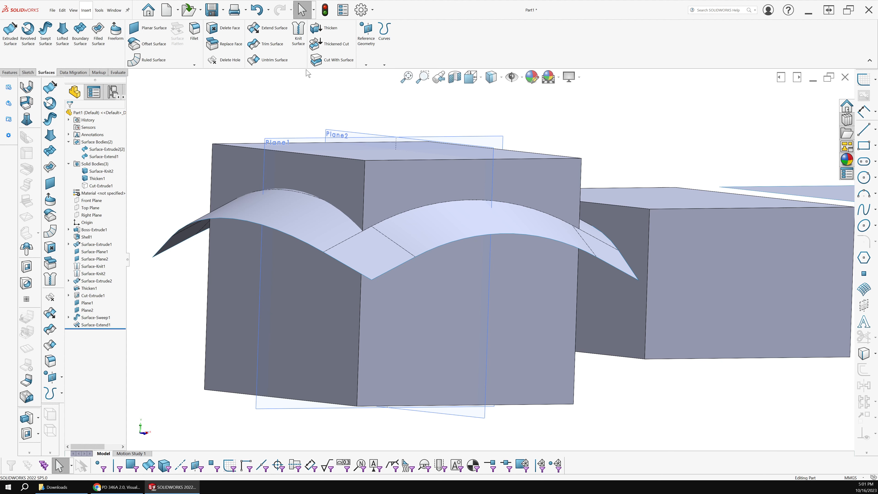
Check the extended surface and solid bodies in the model, then retry the surface cut on the knitted box.
{"action": "left_click", "coordinate": [104, 157]}
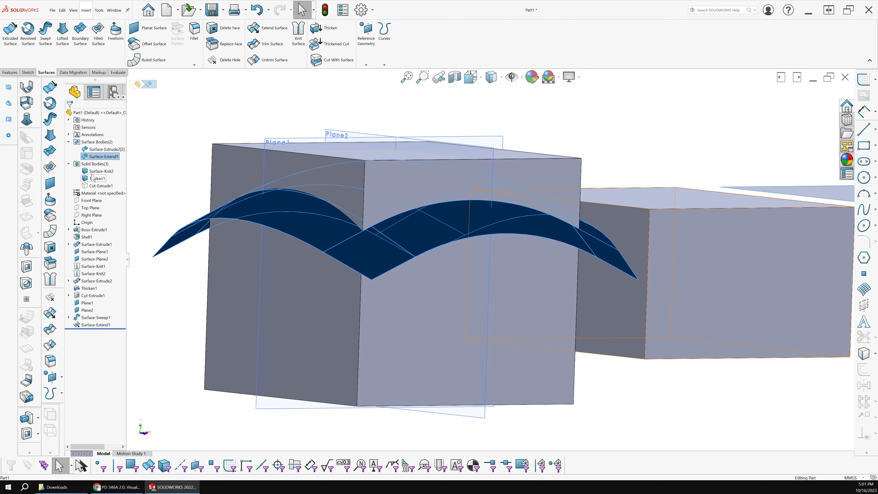
{"action": "key", "text": "Escape"}
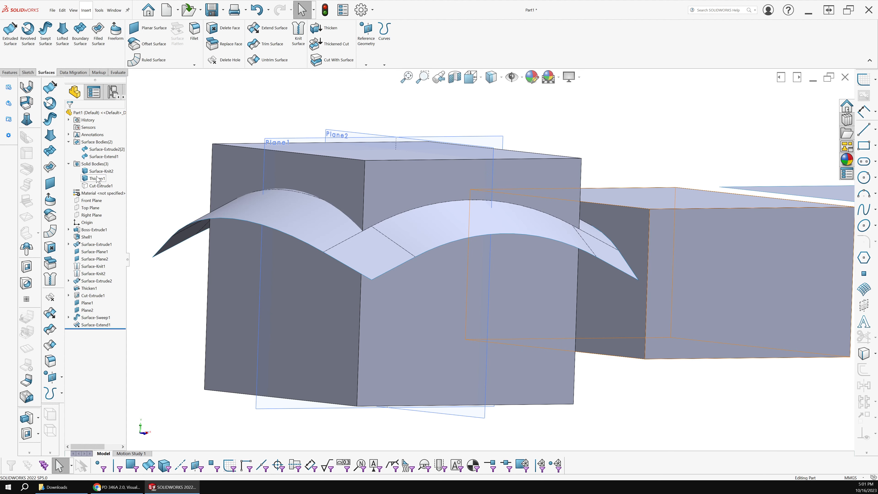
{"action": "left_click", "coordinate": [98, 178]}
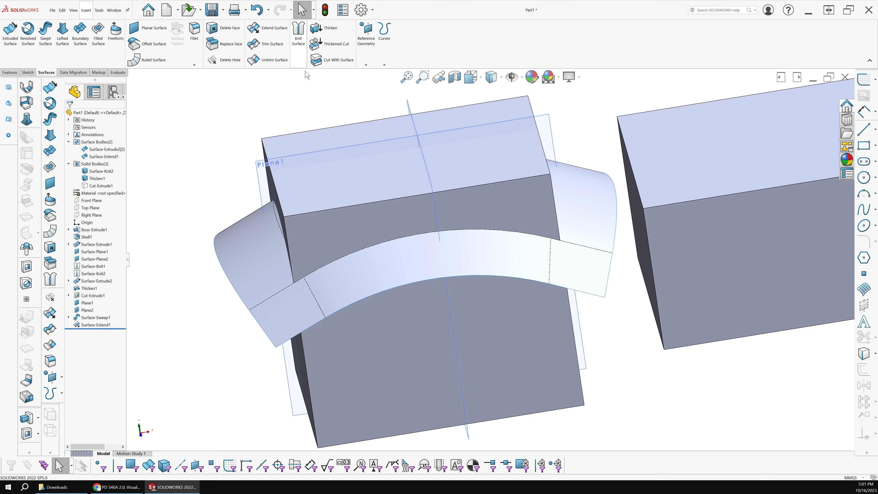
{"action": "left_click", "coordinate": [324, 61]}
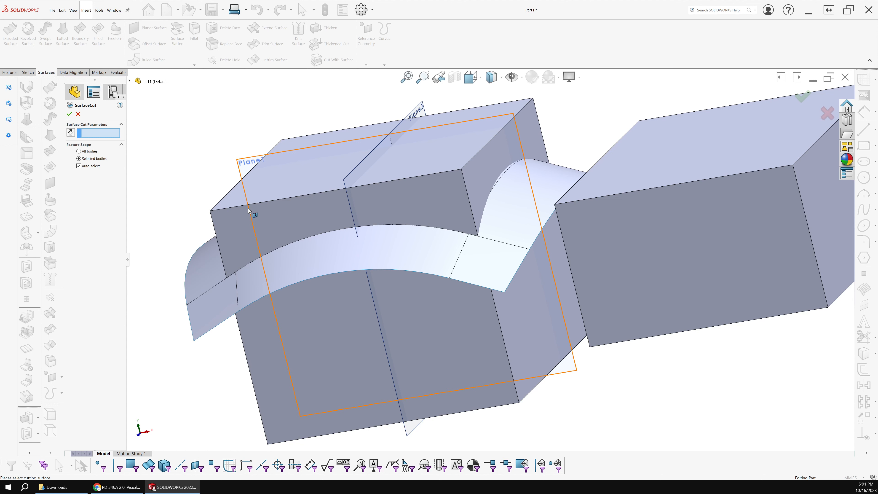
{"action": "left_click", "coordinate": [200, 286]}
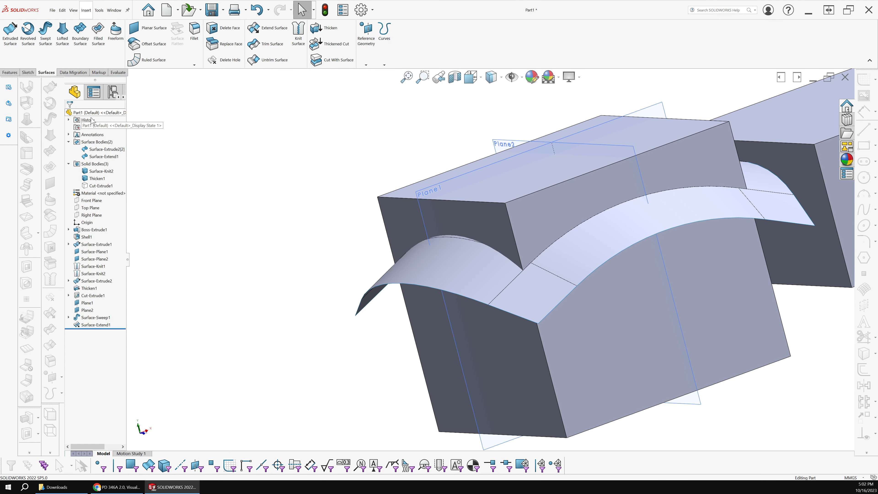
{"action": "left_click", "coordinate": [394, 271]}
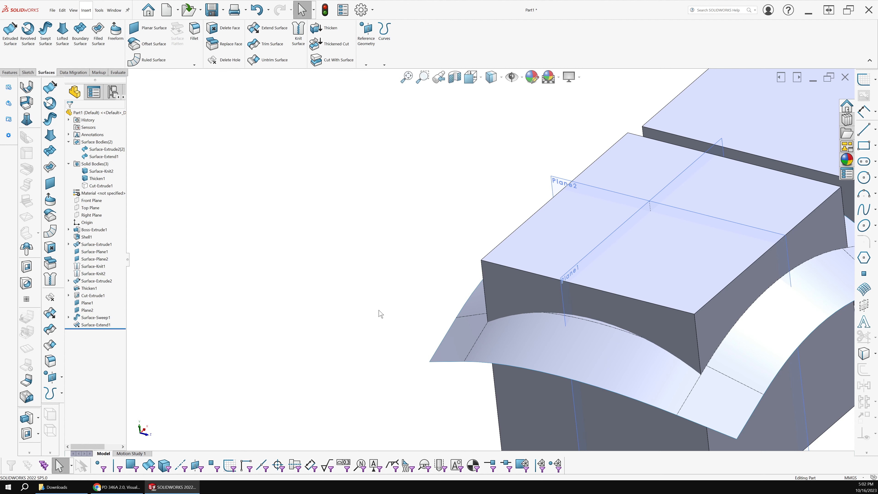
{"action": "middle_click_drag", "start_coordinate": [381, 313], "coordinate": [210, 300]}
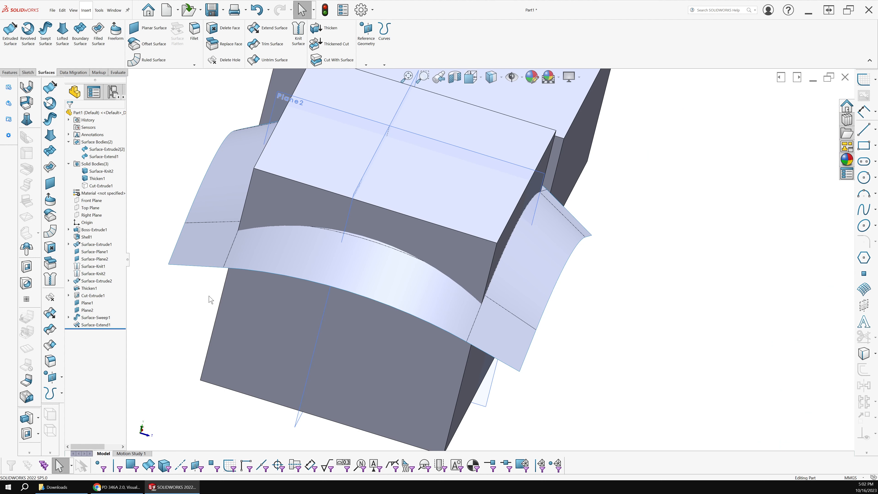
{"action": "right_click_drag", "start_coordinate": [208, 296], "coordinate": [207, 265]}
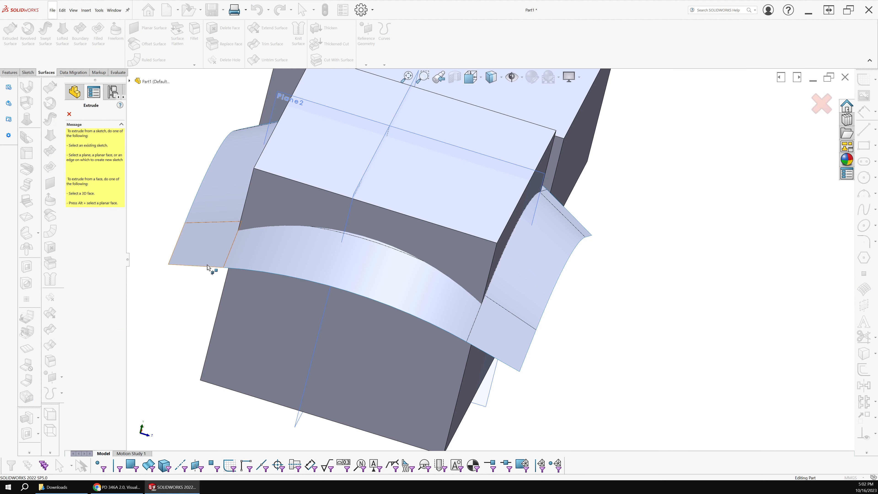
{"action": "left_click", "coordinate": [276, 274]}
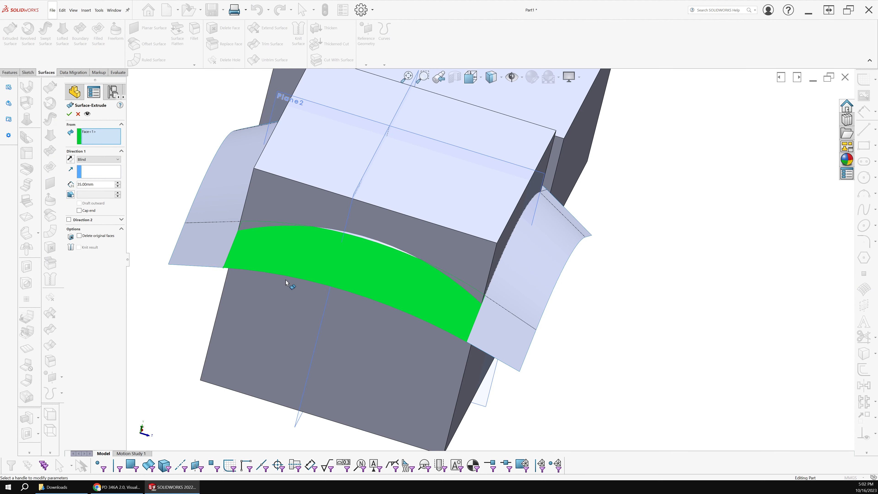
{"action": "key", "text": "Escape"}
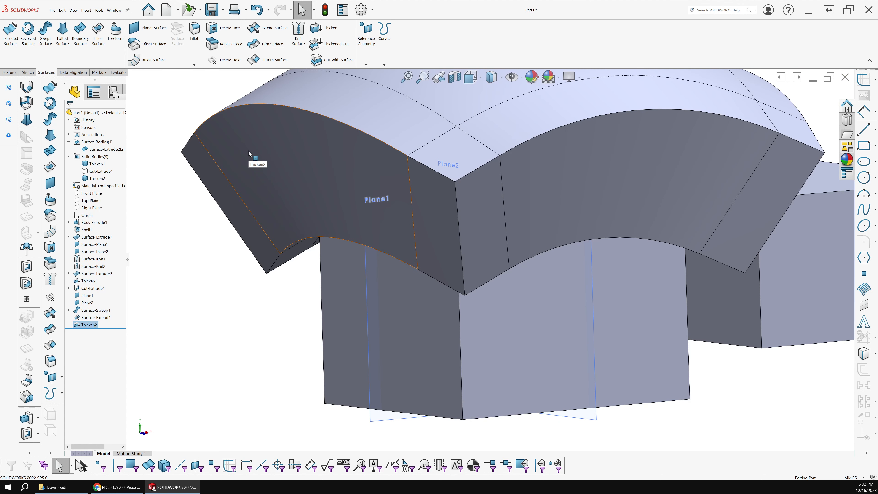
{"action": "left_click", "coordinate": [17, 72]}
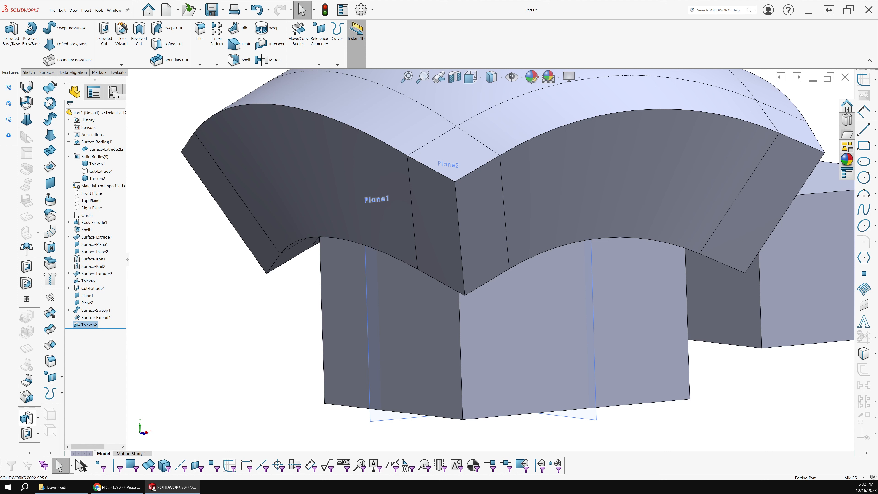
{"action": "left_click", "coordinate": [86, 10]}
{"action": "mouse_move", "coordinate": [104, 41]}
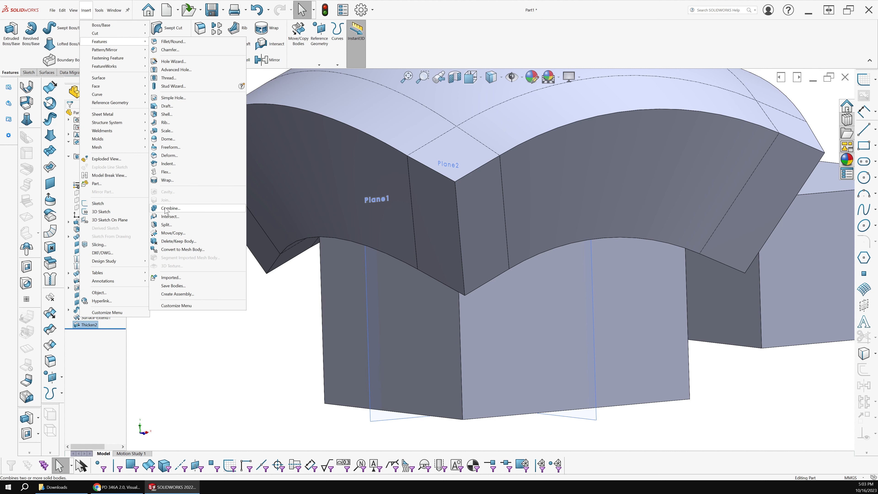
{"action": "left_click", "coordinate": [166, 209]}
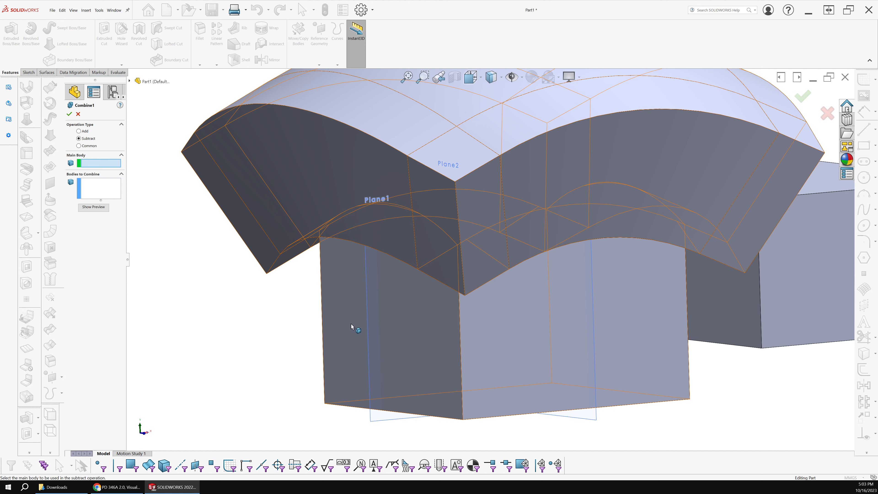
{"action": "key", "text": "Escape"}
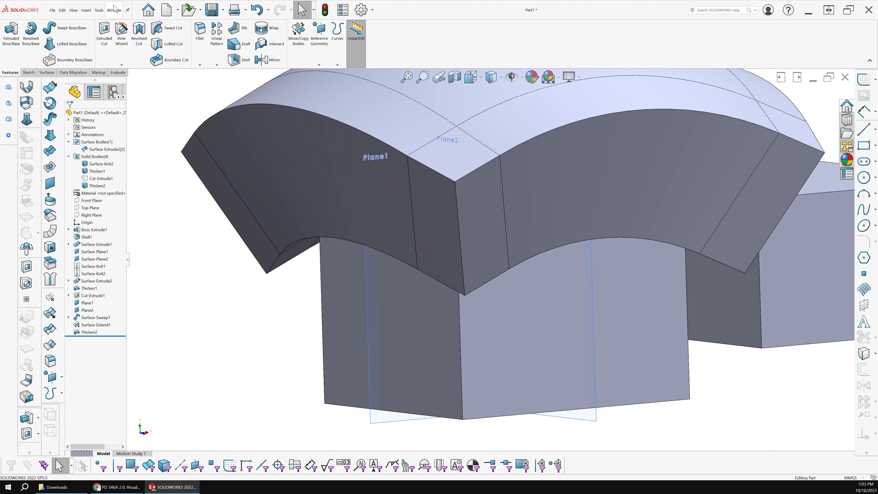
Subtract the thickened curved body, Thicken2, from the knitted box, Surface-Knit2, using Combine.
{"action": "left_click", "coordinate": [86, 6]}
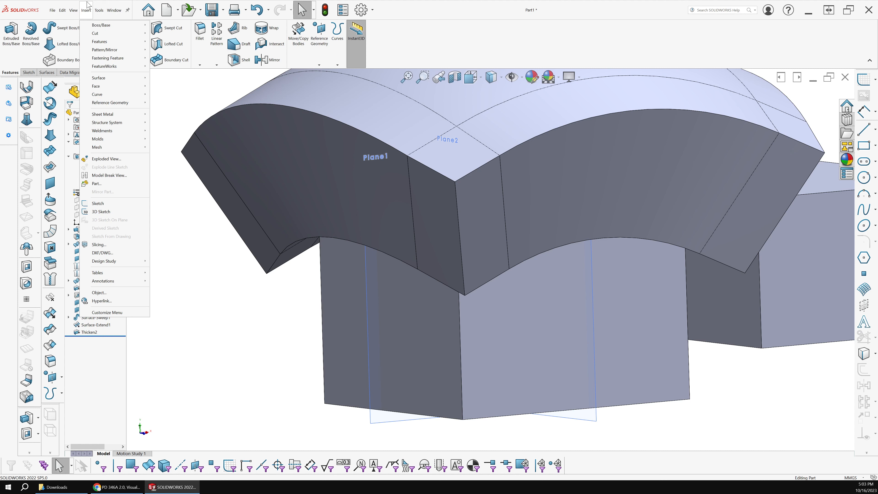
{"action": "mouse_move", "coordinate": [104, 41]}
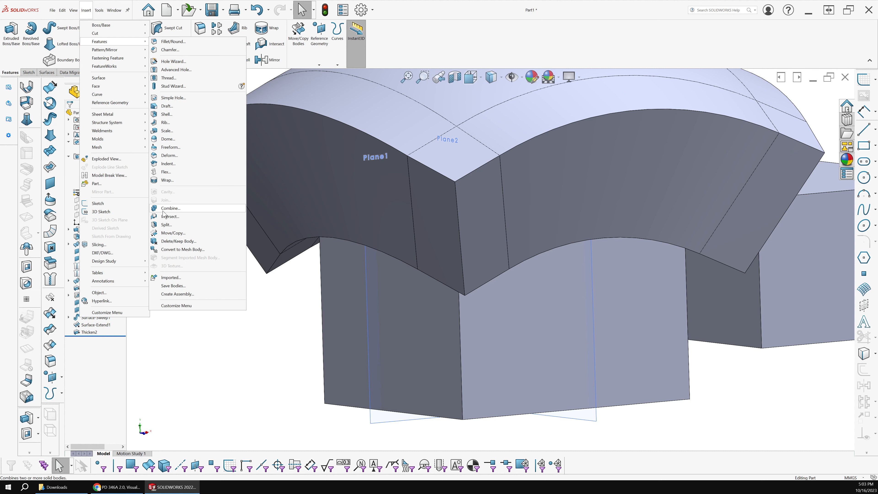
{"action": "left_click", "coordinate": [164, 210]}
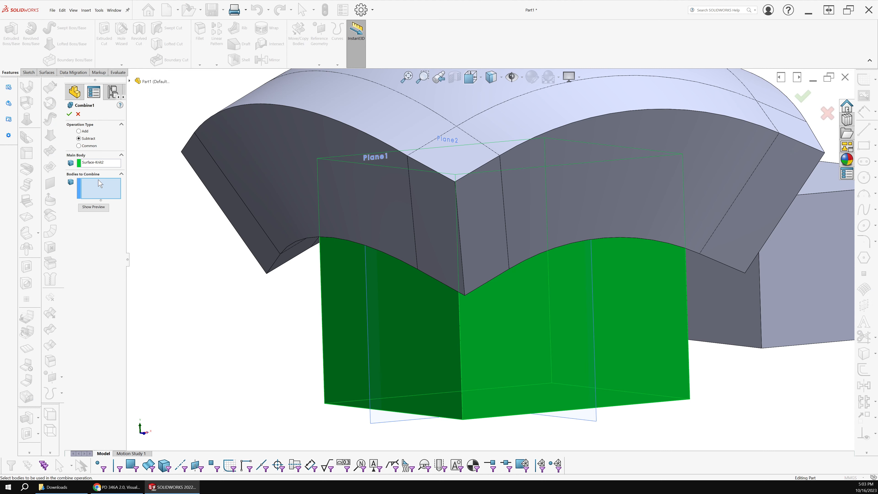
{"action": "left_click", "coordinate": [263, 118]}
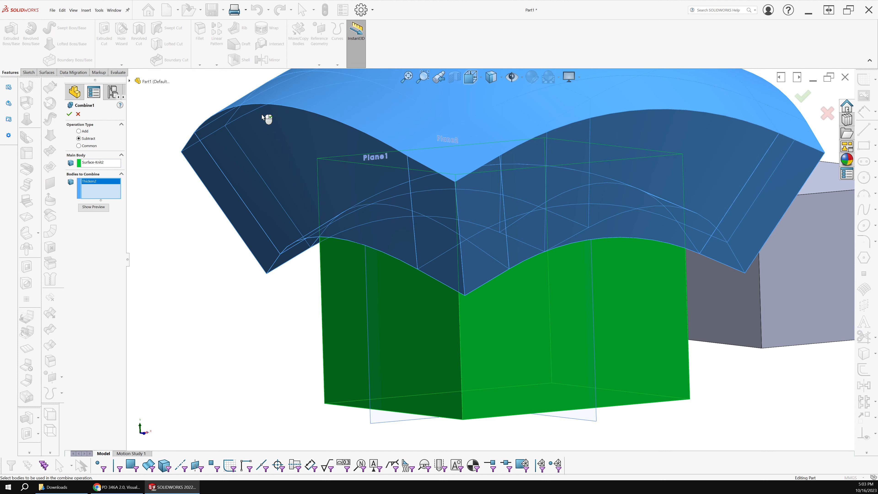
{"action": "right_click", "coordinate": [262, 114]}
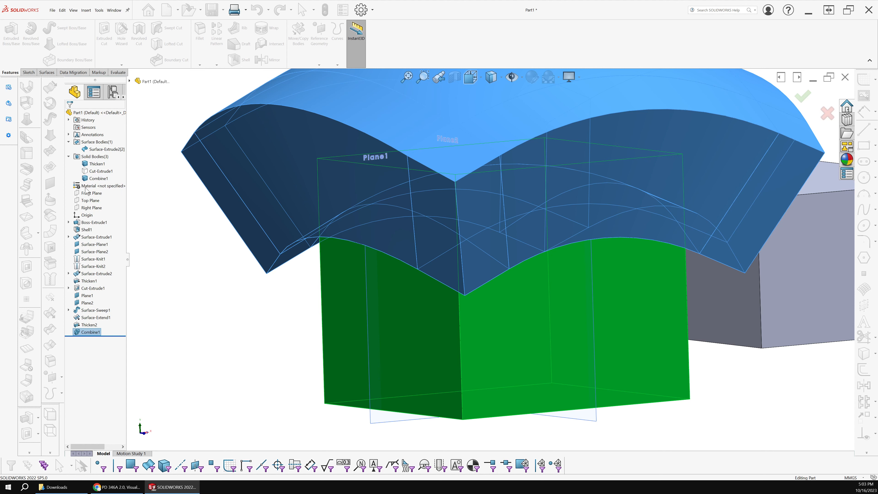
Examine the double-curved top of the knitted box and compare it with the neighbouring flat-topped box from several angles.
{"action": "middle_click_drag", "start_coordinate": [385, 242], "coordinate": [394, 239]}
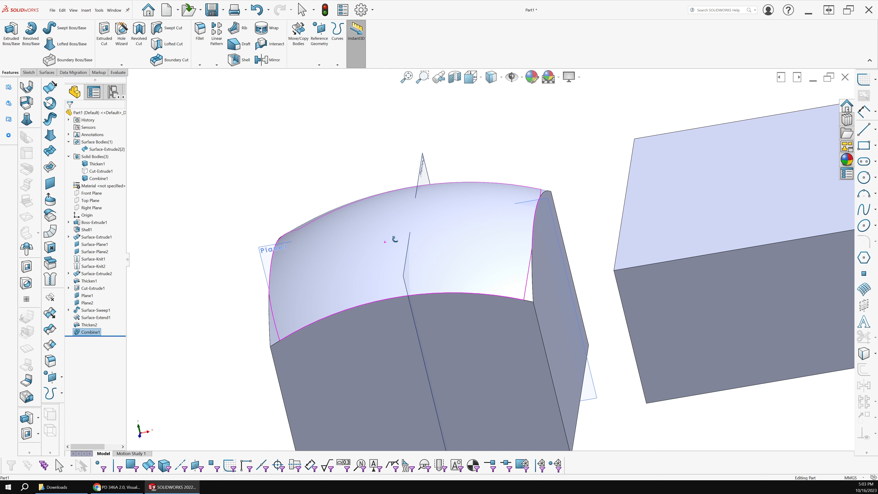
{"action": "middle_click_drag", "start_coordinate": [395, 239], "coordinate": [200, 228]}
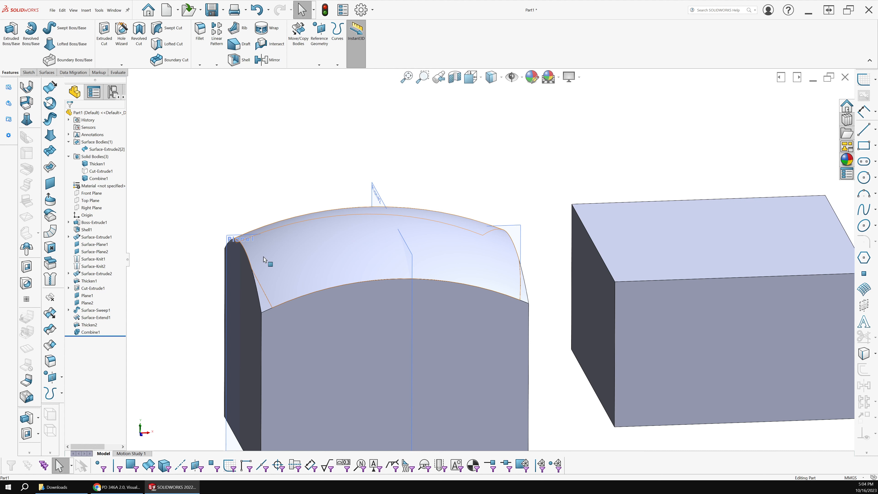
{"action": "middle_click_drag", "start_coordinate": [264, 257], "coordinate": [263, 226]}
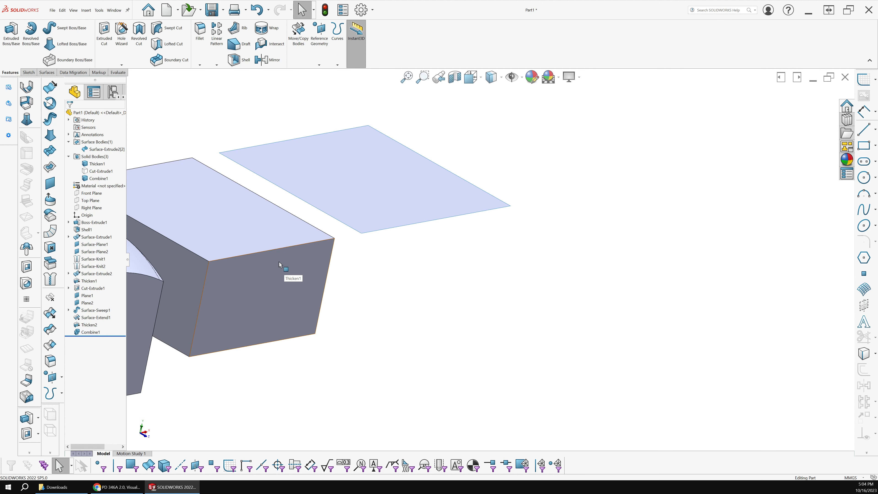
{"action": "middle_click_drag", "start_coordinate": [279, 261], "coordinate": [303, 217]}
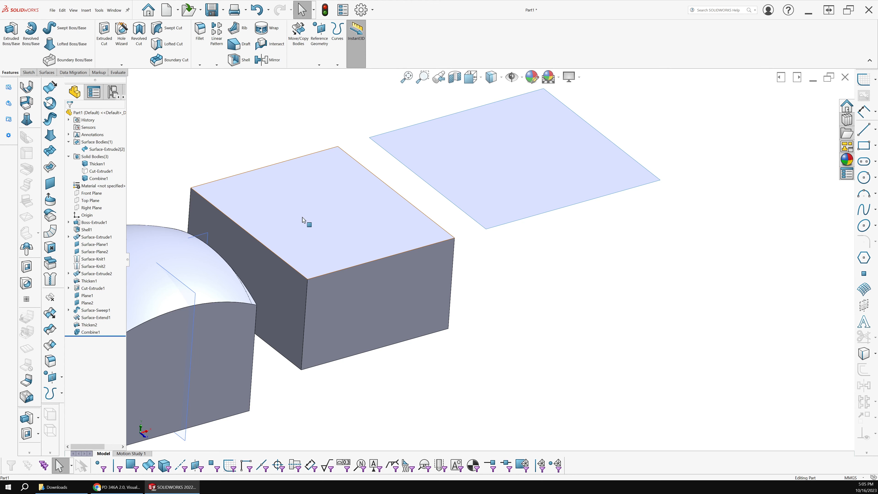
{"action": "middle_click_drag", "start_coordinate": [303, 217], "coordinate": [374, 273]}
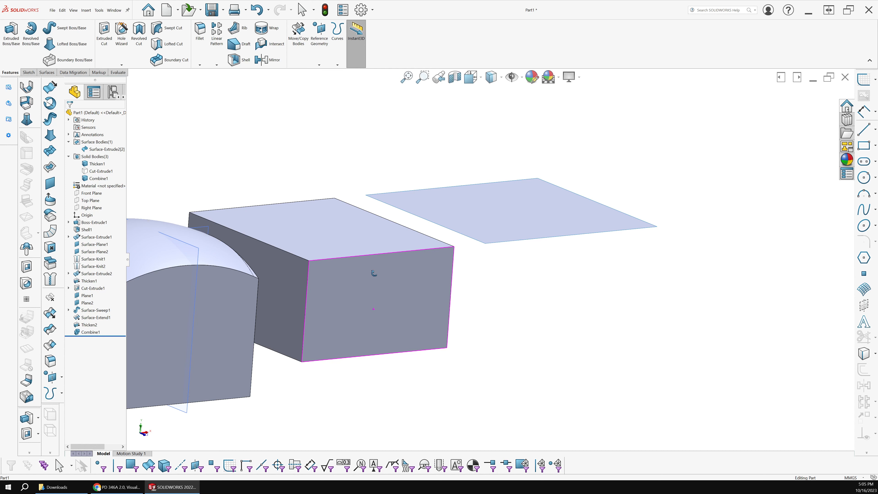
{"action": "middle_click_drag", "start_coordinate": [373, 274], "coordinate": [264, 207]}
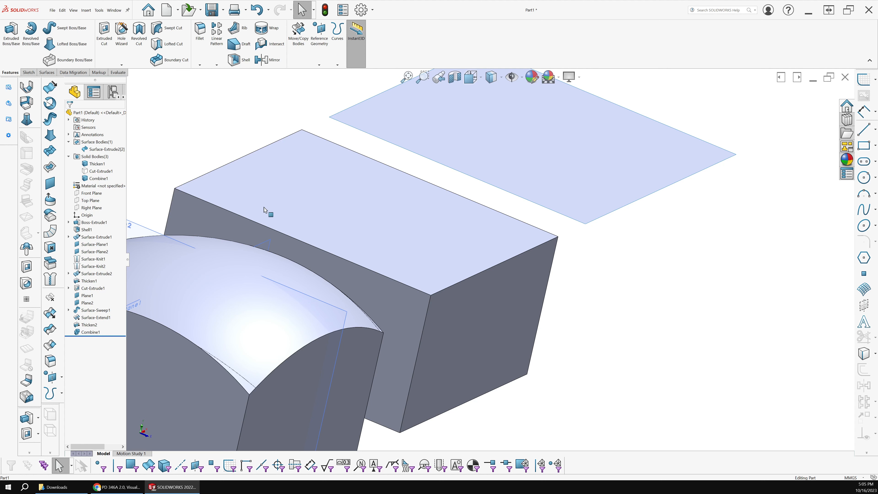
{"action": "middle_click_drag", "start_coordinate": [264, 208], "coordinate": [376, 163]}
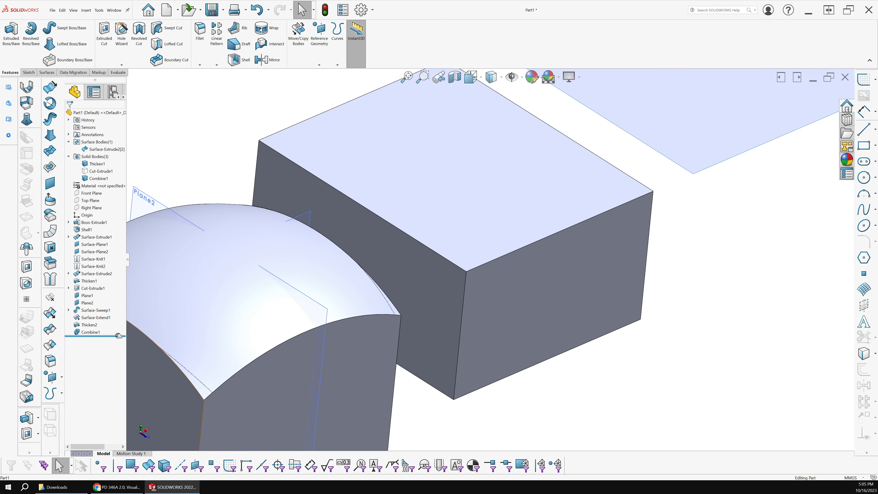
Roll the model back to before Surface-Sweep1 and sketch a humped spline between the two top corners of the knitted box's side face.
{"action": "left_click_drag", "start_coordinate": [118, 335], "coordinate": [118, 306]}
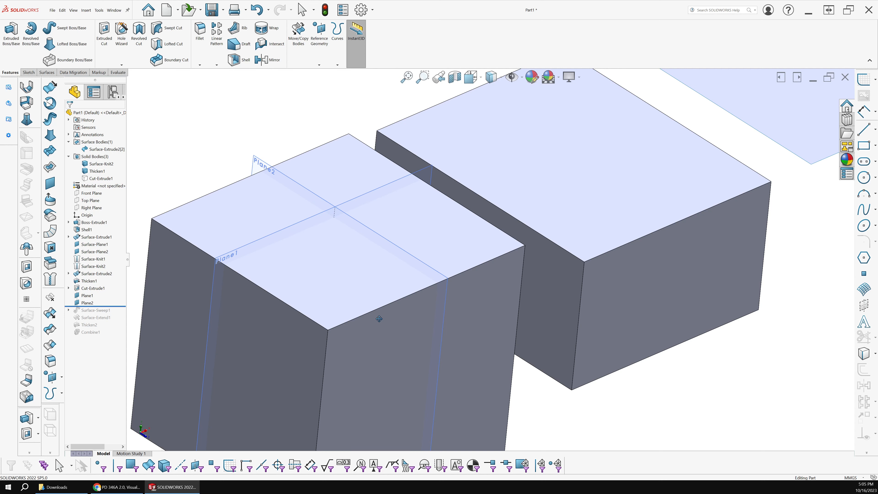
{"action": "left_click", "coordinate": [221, 274]}
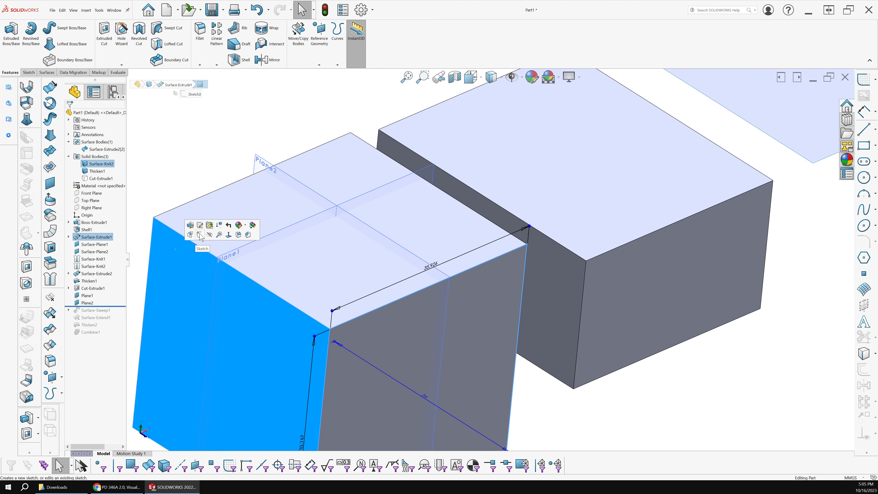
{"action": "left_click", "coordinate": [200, 235]}
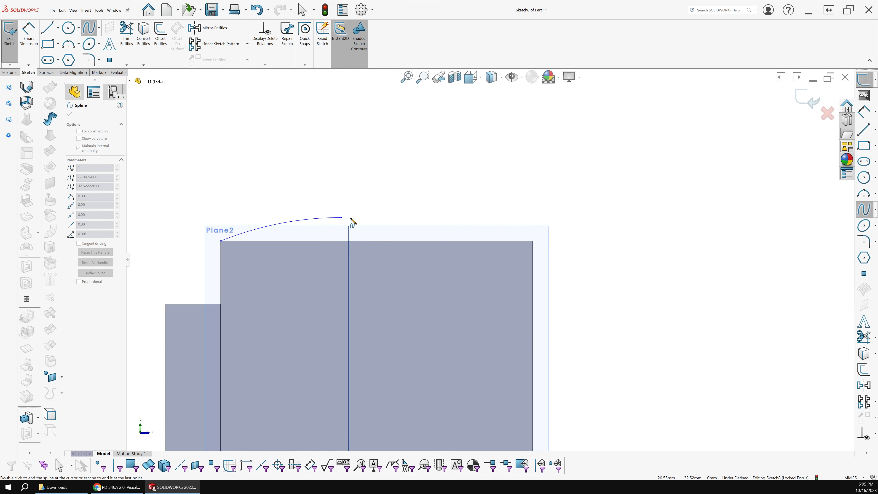
{"action": "double_click", "coordinate": [534, 243]}
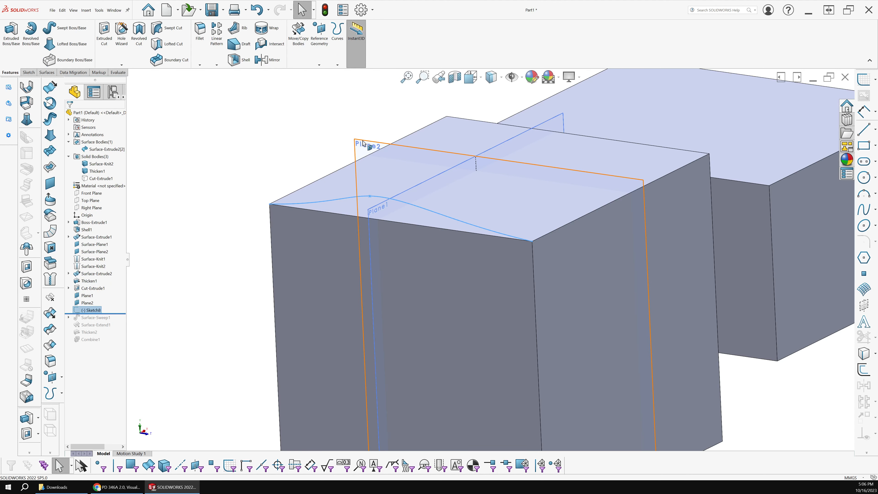
Place a copy of the side-face spline in a sketch on Plane2, move it to the box's top, and add a pierce relation between its endpoint and the box edge.
{"action": "left_click", "coordinate": [363, 144]}
{"action": "left_click", "coordinate": [387, 131]}
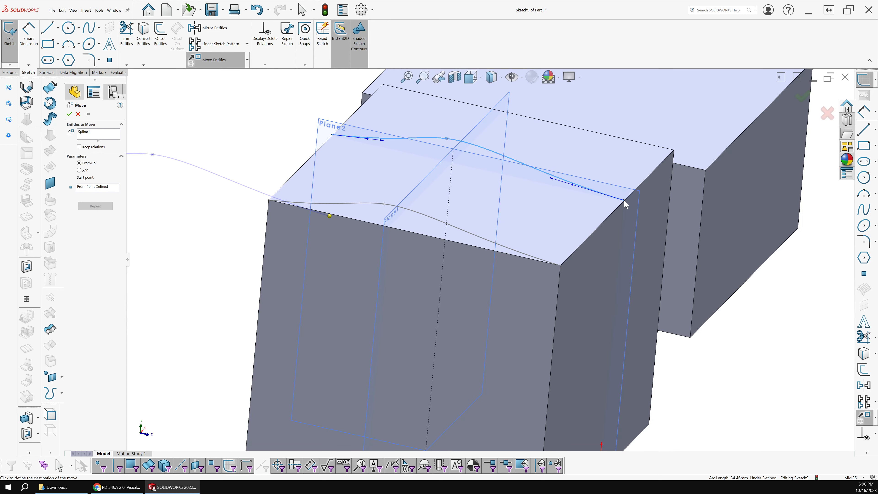
{"action": "left_click", "coordinate": [622, 202]}
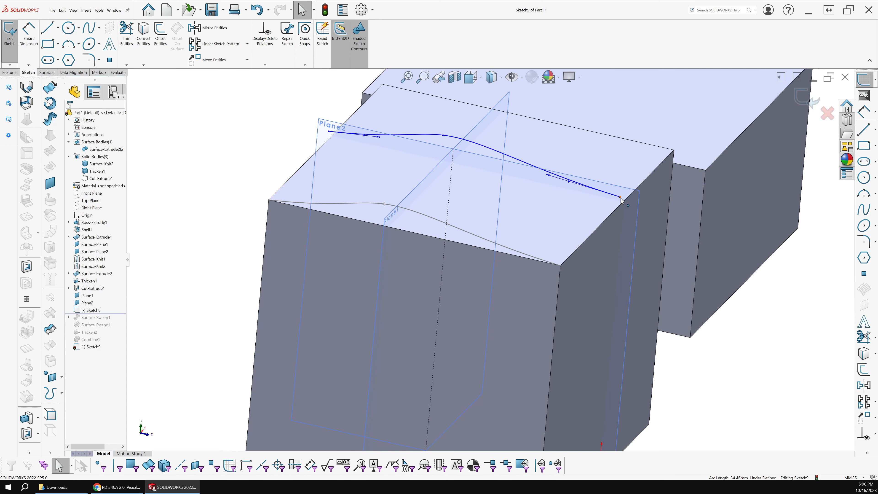
{"action": "left_click_drag", "start_coordinate": [621, 198], "coordinate": [625, 200]}
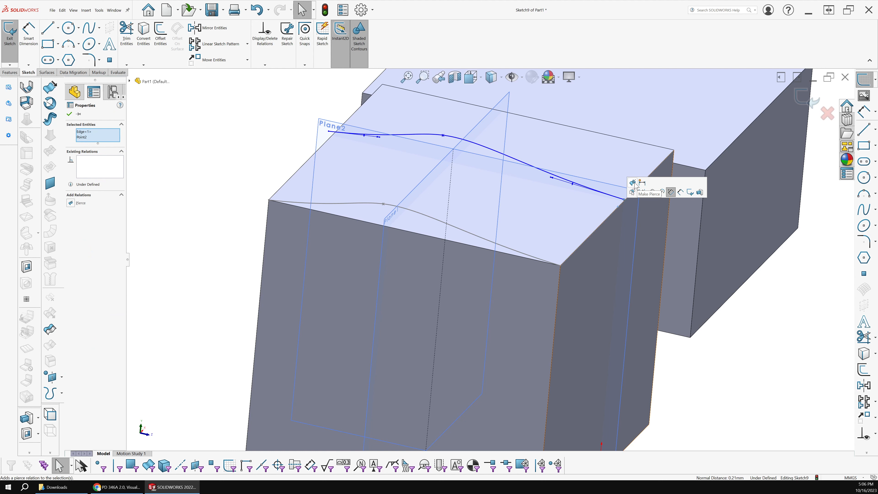
{"action": "left_click", "coordinate": [634, 182]}
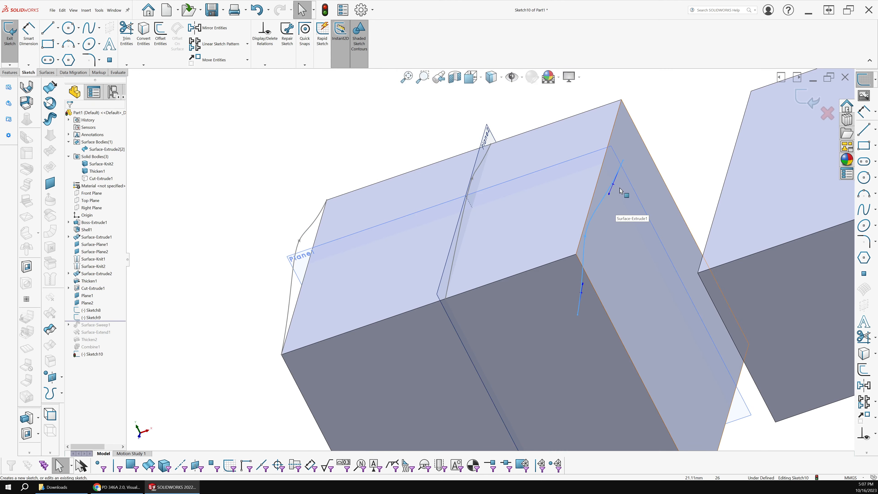
Fit the spline on the opposite side face between its top corners and loft a surface through the spline profiles.
{"action": "middle_click_drag", "start_coordinate": [620, 190], "coordinate": [688, 148]}
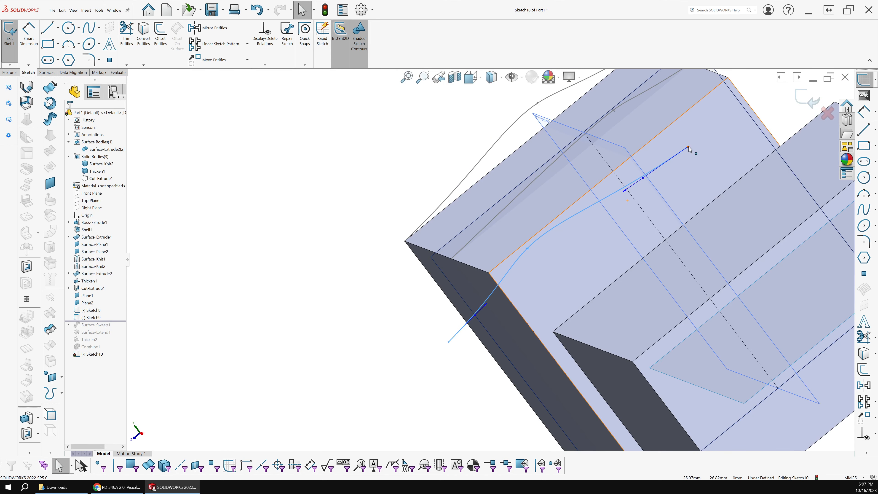
{"action": "left_click", "coordinate": [688, 147]}
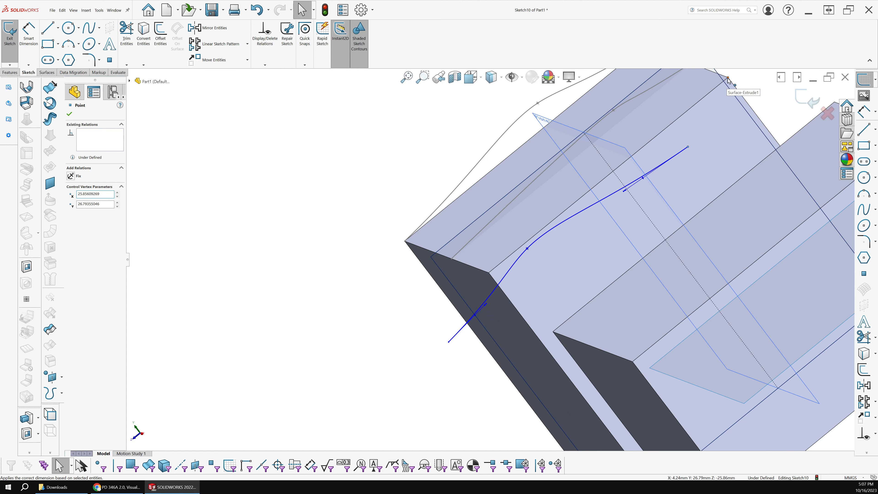
{"action": "left_click_drag", "start_coordinate": [729, 80], "coordinate": [728, 78]}
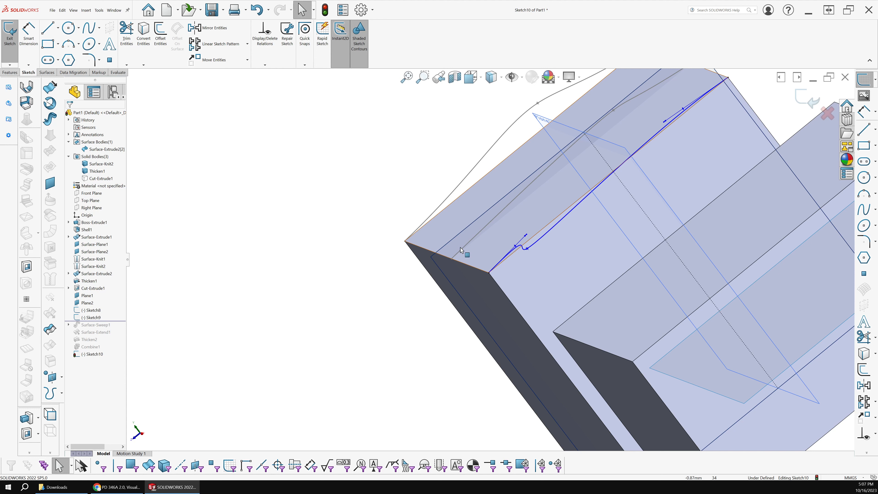
{"action": "double_click", "coordinate": [362, 151]}
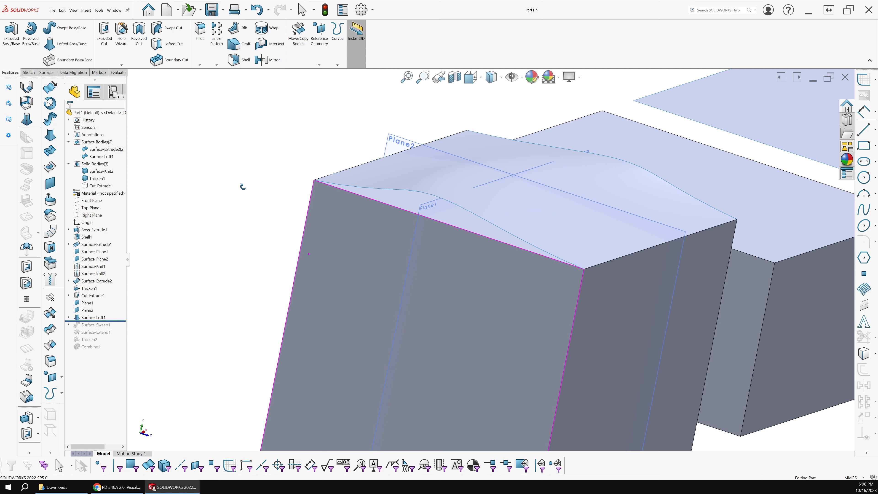
Try to thicken the lofted surface by 20 mm with Merge result on, and undo it.
{"action": "middle_click_drag", "start_coordinate": [243, 187], "coordinate": [242, 288]}
{"action": "left_click", "coordinate": [299, 225]}
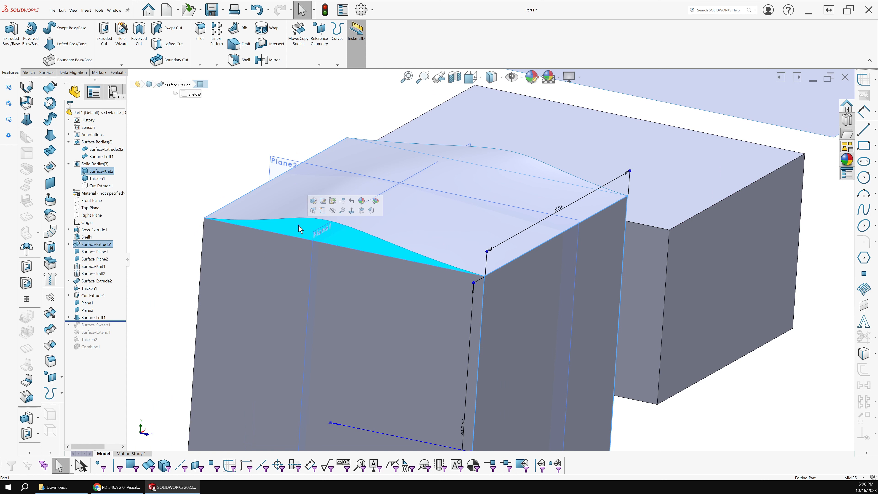
{"action": "left_click", "coordinate": [174, 373]}
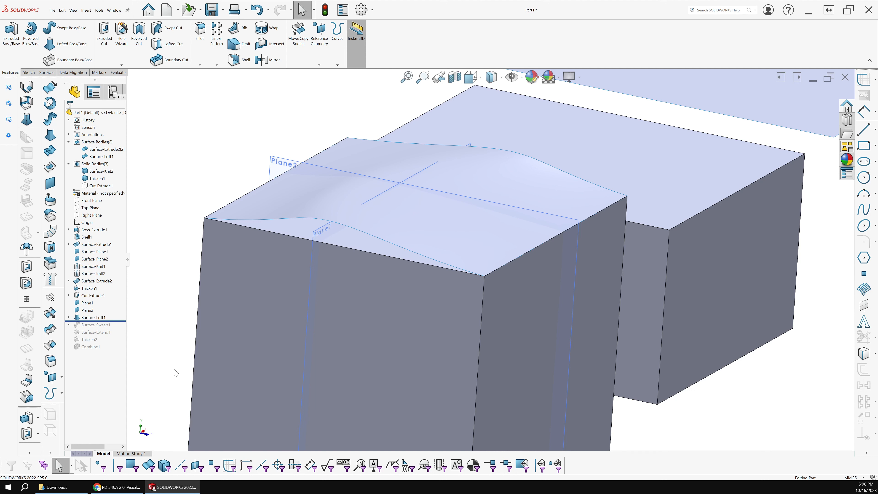
{"action": "left_click", "coordinate": [239, 245]}
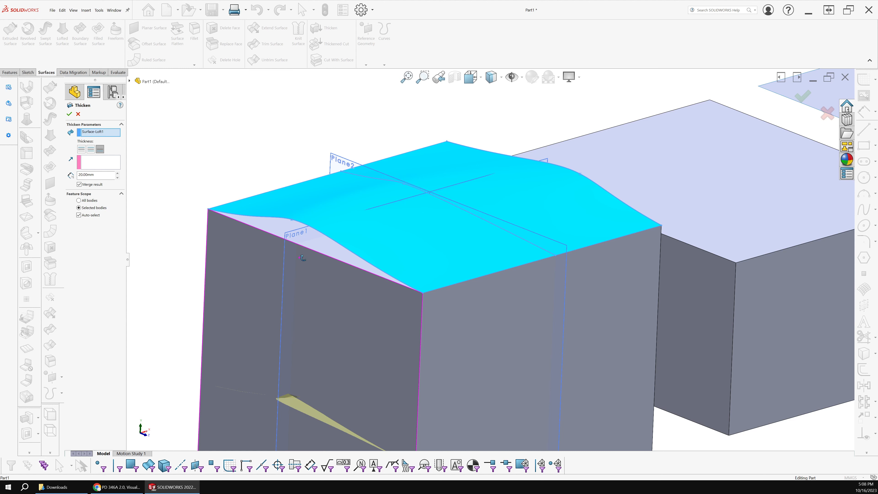
{"action": "middle_click_drag", "start_coordinate": [302, 257], "coordinate": [76, 148]}
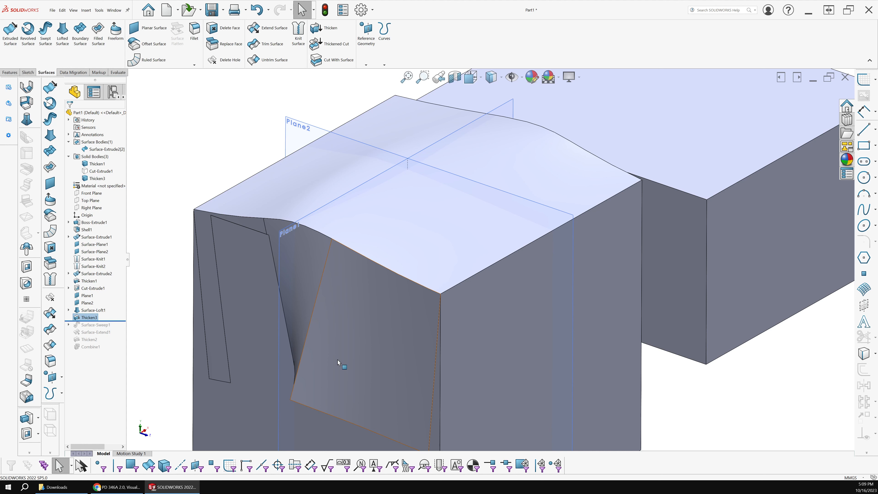
{"action": "key", "text": "ctrl+z"}
Try a thickened cut through the knitted box using the lofted surface with a 2 mm thickness.
{"action": "left_click", "coordinate": [94, 178]}
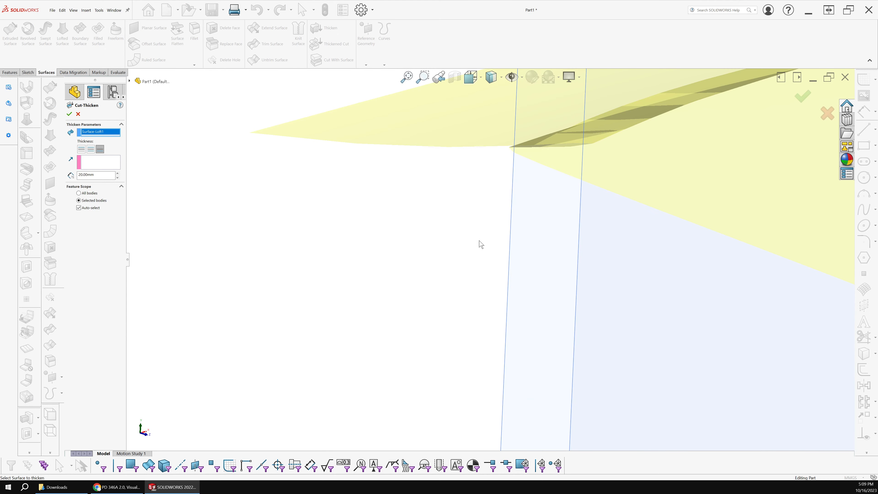
{"action": "middle_click_drag", "start_coordinate": [481, 244], "coordinate": [195, 254]}
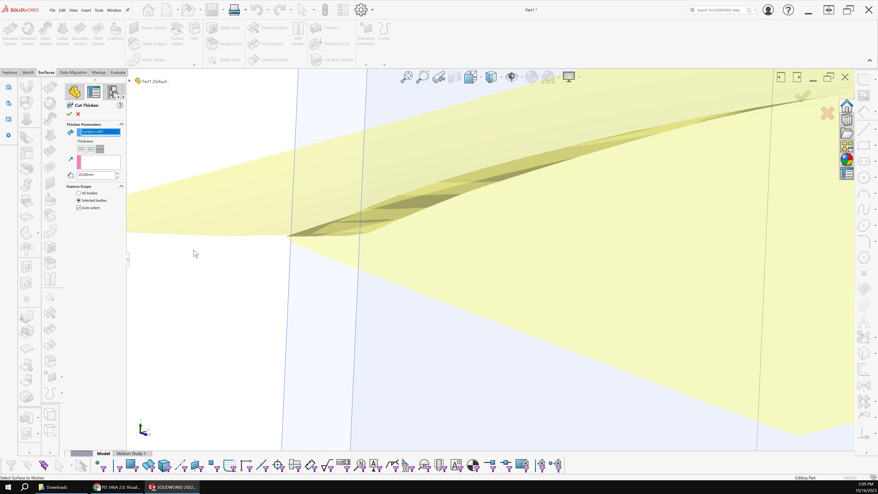
{"action": "scroll", "coordinate": [193, 250], "scroll_direction": "up", "scroll_amount": 5}
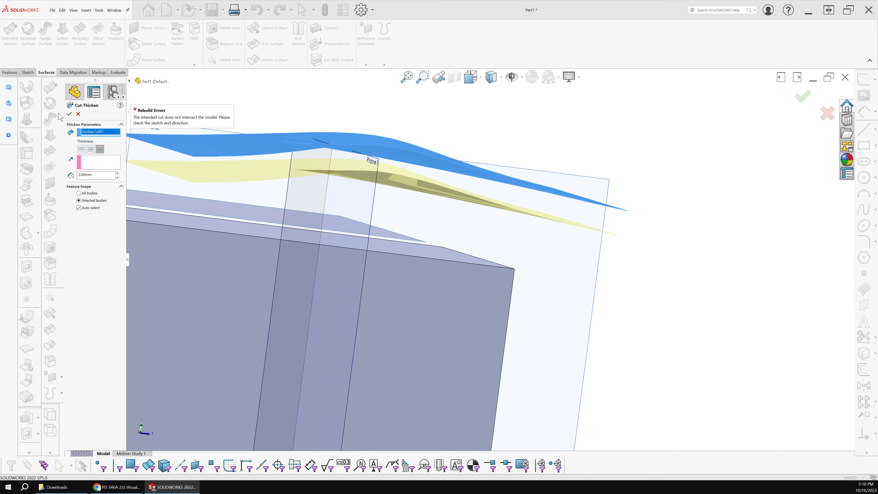
{"action": "left_click", "coordinate": [78, 115]}
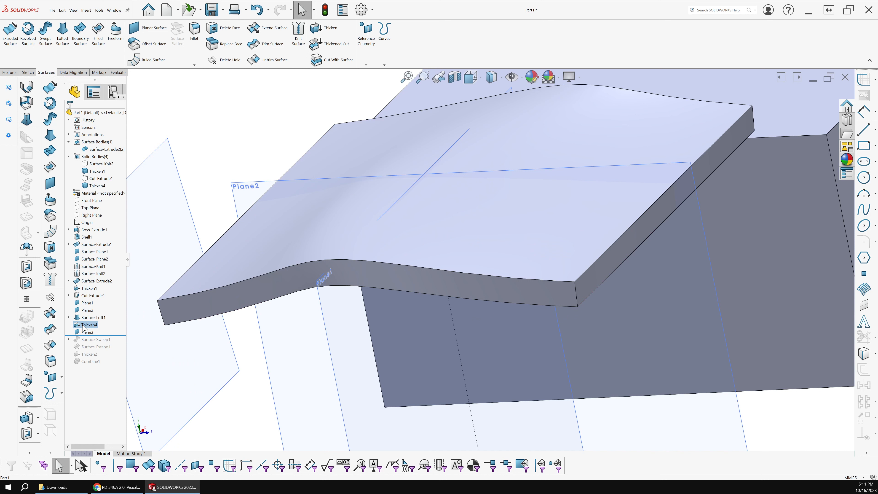
Thicken the lofted surface as a separate body with Merge result off, and increase its thickness.
{"action": "left_click", "coordinate": [91, 178]}
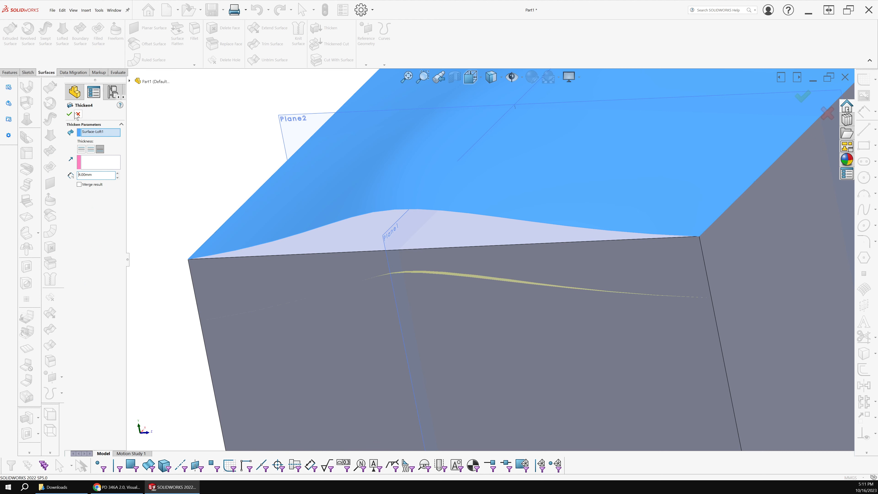
{"action": "left_click", "coordinate": [78, 114]}
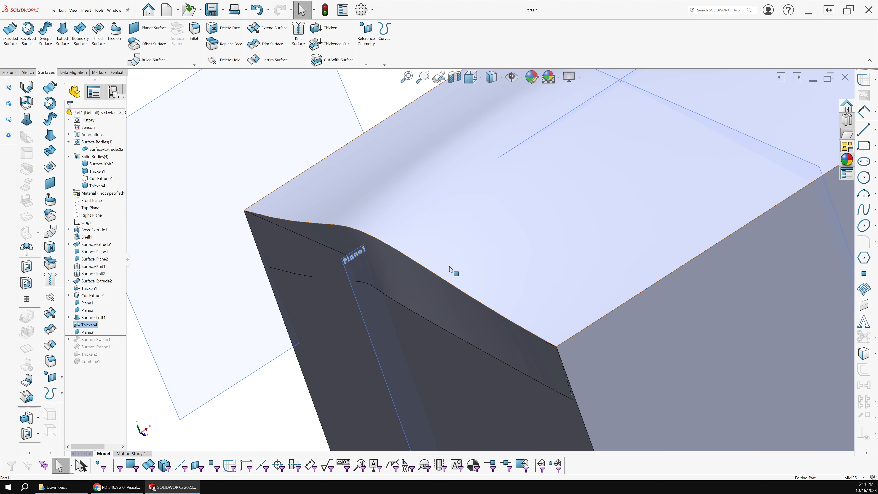
{"action": "middle_click_drag", "start_coordinate": [451, 269], "coordinate": [318, 309]}
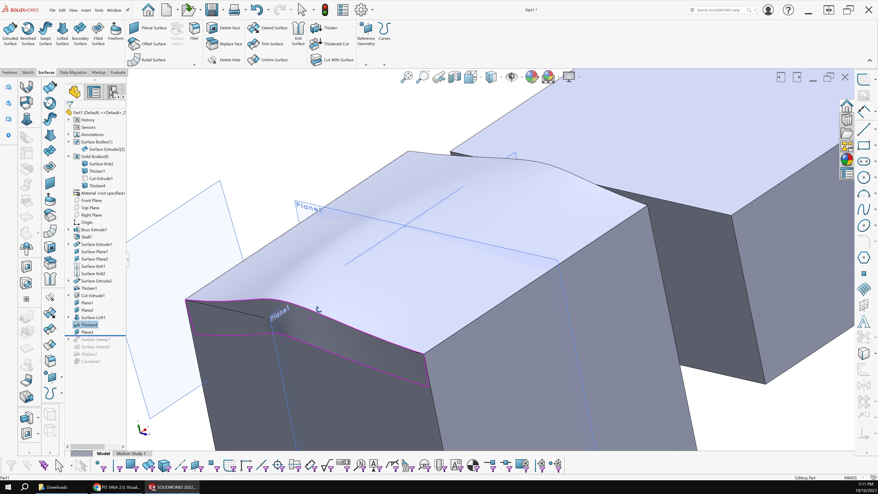
{"action": "middle_click_drag", "start_coordinate": [319, 308], "coordinate": [207, 173]}
Merge the thickened loft body and the knitted box, Surface-Knit2, into one solid using Combine.
{"action": "left_click", "coordinate": [86, 10]}
{"action": "mouse_move", "coordinate": [100, 42]}
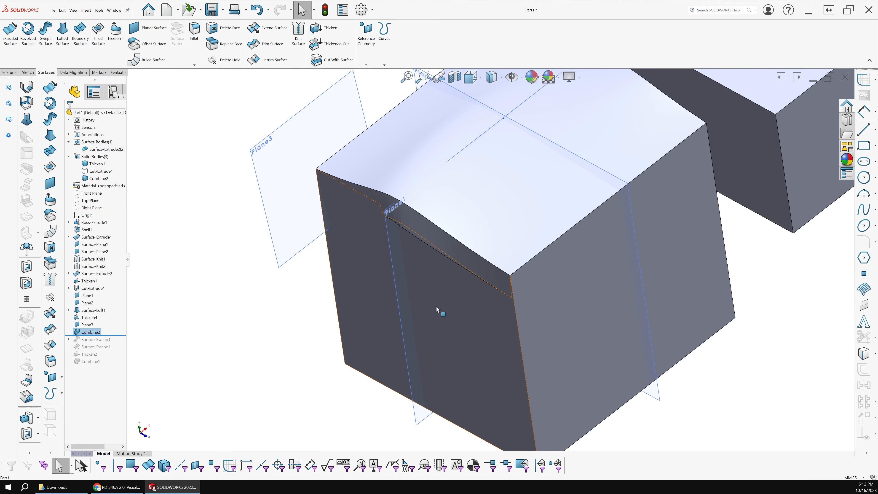
{"action": "middle_click_drag", "start_coordinate": [436, 307], "coordinate": [219, 322]}
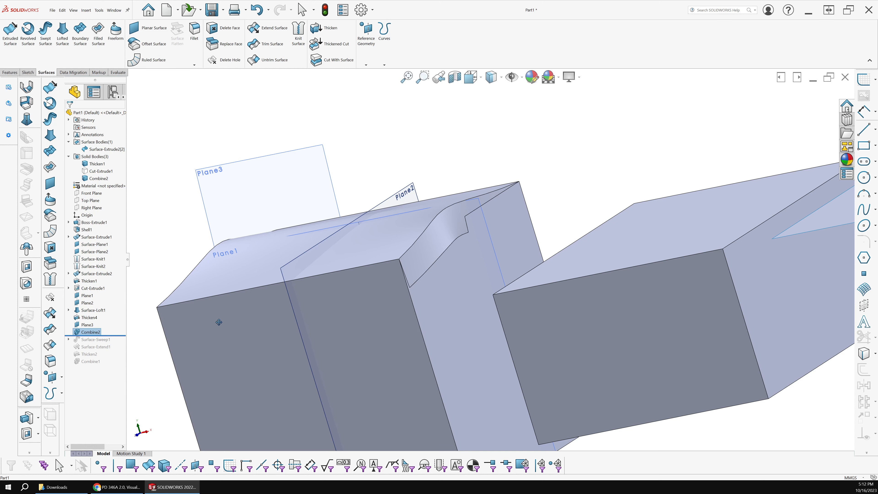
Set the wall thickness of the shell on the combined box to 2 mm.
{"action": "middle_click_drag", "start_coordinate": [219, 322], "coordinate": [155, 302]}
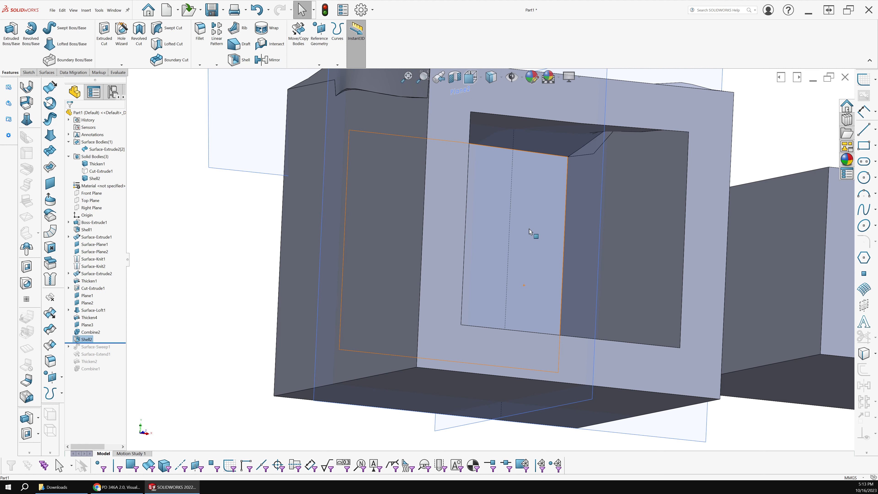
{"action": "scroll", "coordinate": [529, 231], "scroll_direction": "down", "scroll_amount": 3}
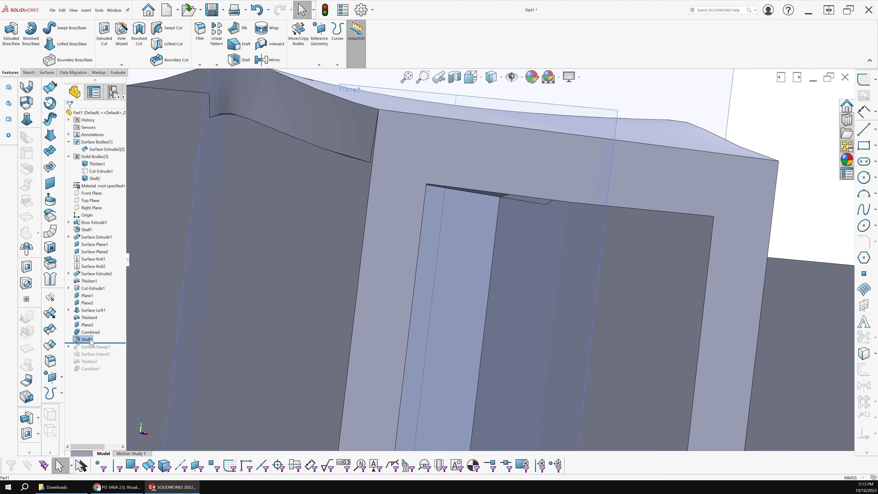
{"action": "right_click", "coordinate": [91, 341]}
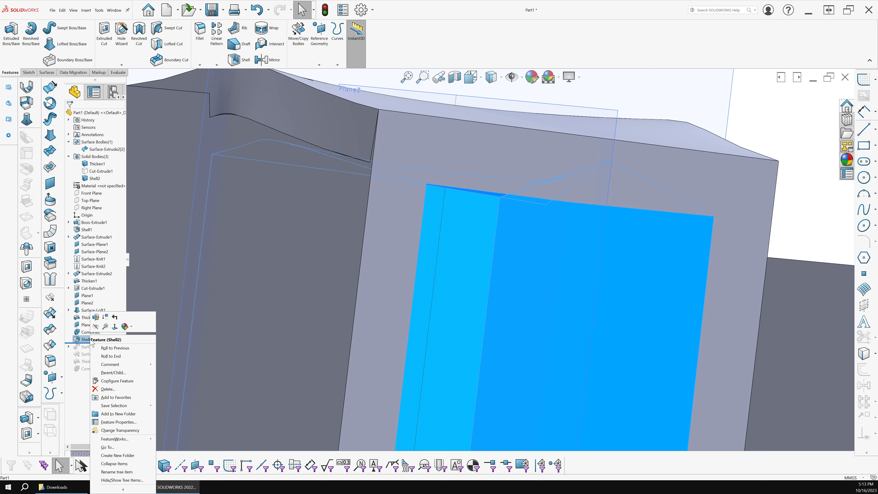
{"action": "left_click", "coordinate": [96, 317]}
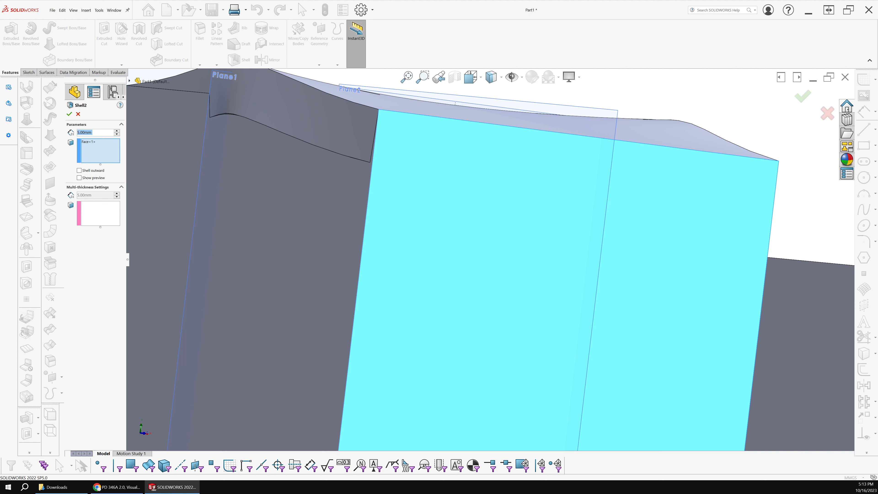
{"action": "type", "text": "2"}
{"action": "key", "text": "Return"}
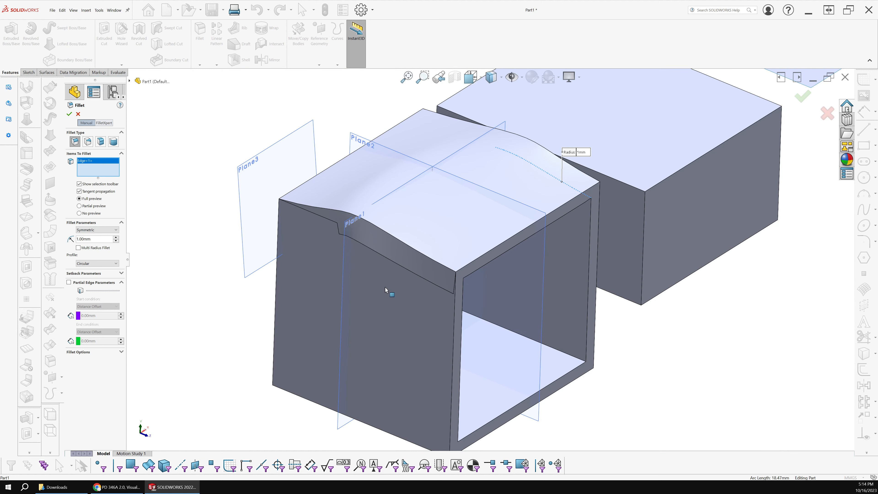
{"action": "key", "text": "Escape"}
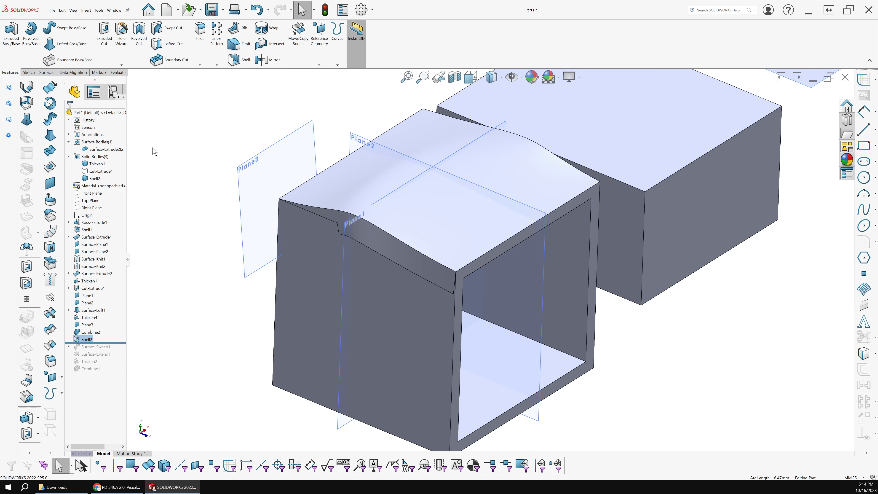
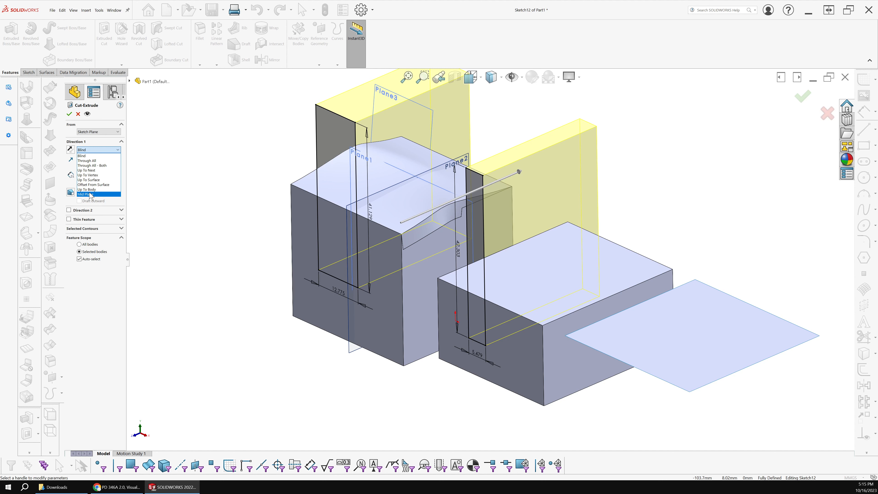
Make a 60 mm Mid Plane extruded cut in the combined box from the two rectangles of Sketch12.
{"action": "left_click", "coordinate": [91, 195]}
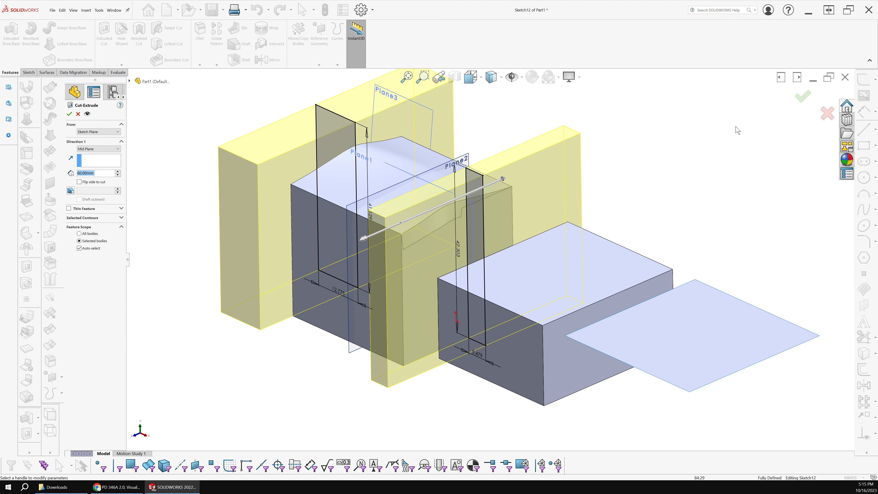
{"action": "key", "text": "Return"}
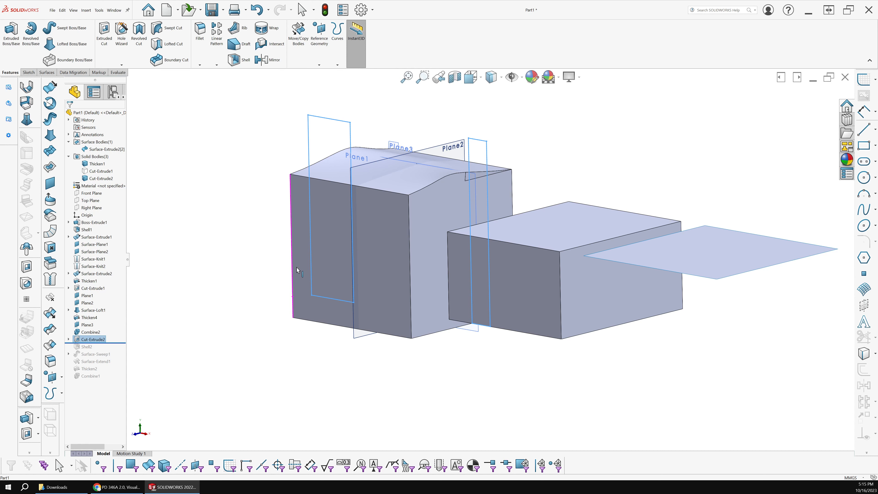
Roll the feature history back to just after the lofted surface, and delete the knitted box's flat top face beneath it.
{"action": "left_click_drag", "start_coordinate": [110, 343], "coordinate": [111, 317]}
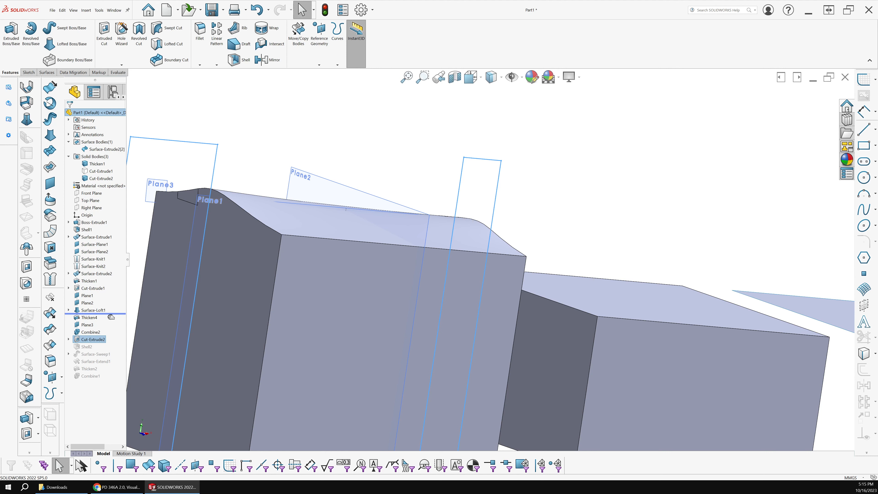
{"action": "left_click_drag", "start_coordinate": [111, 317], "coordinate": [111, 314]}
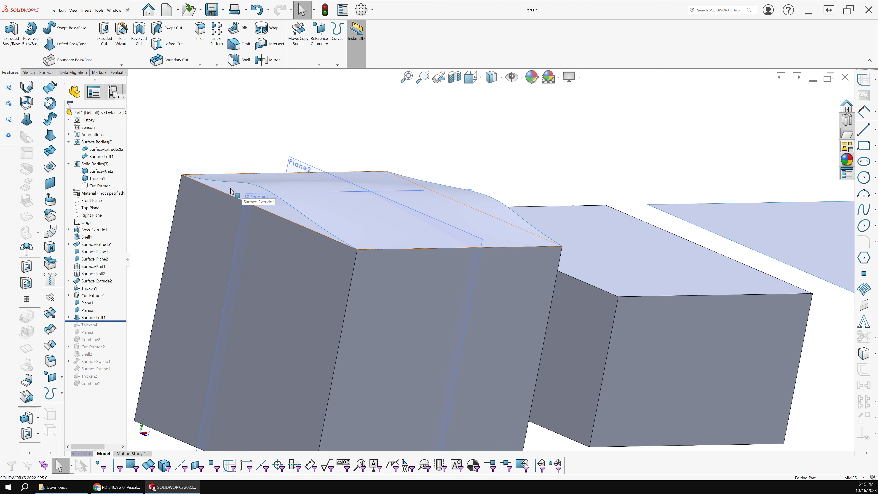
{"action": "left_click", "coordinate": [343, 222]}
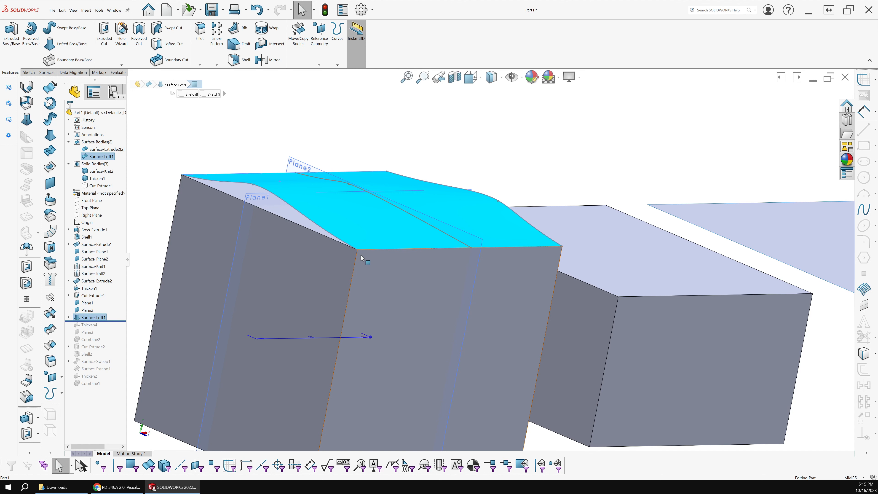
{"action": "key", "text": "Escape"}
{"action": "left_click", "coordinate": [47, 72]}
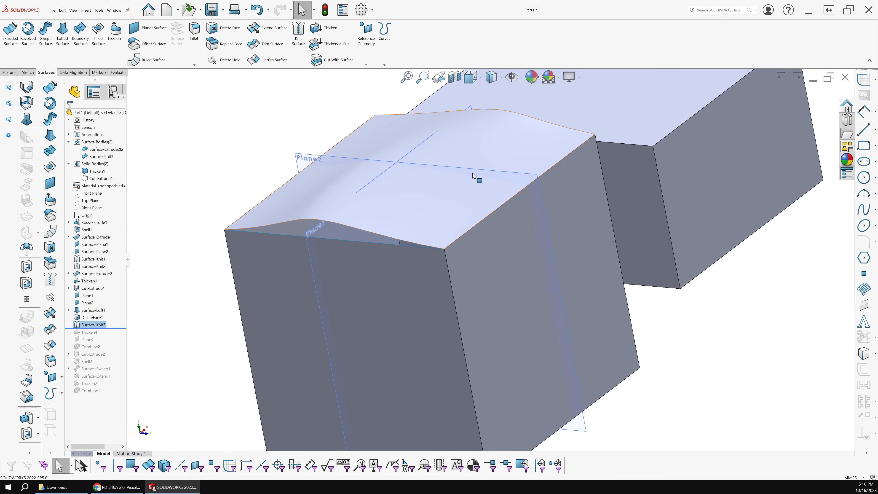
Close the open ends under the lofted top with planar surfaces and knit all the surfaces into one solid.
{"action": "middle_click_drag", "start_coordinate": [473, 173], "coordinate": [410, 234]}
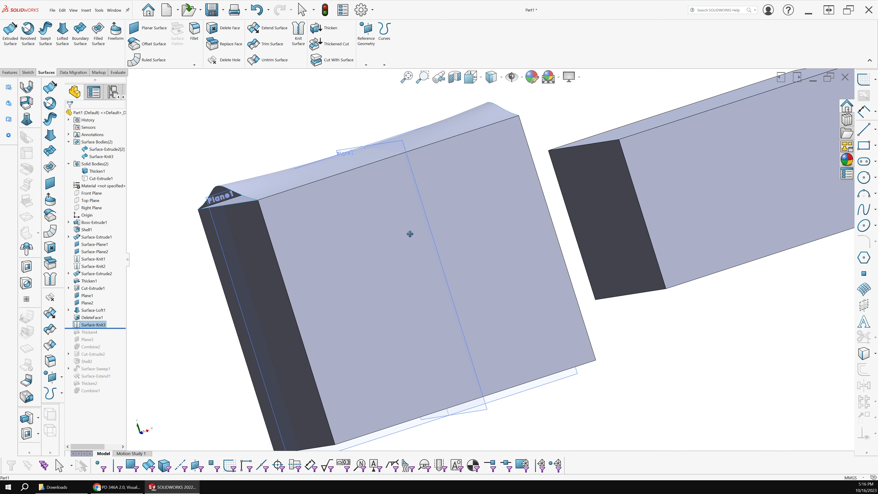
{"action": "middle_click_drag", "start_coordinate": [410, 234], "coordinate": [446, 248]}
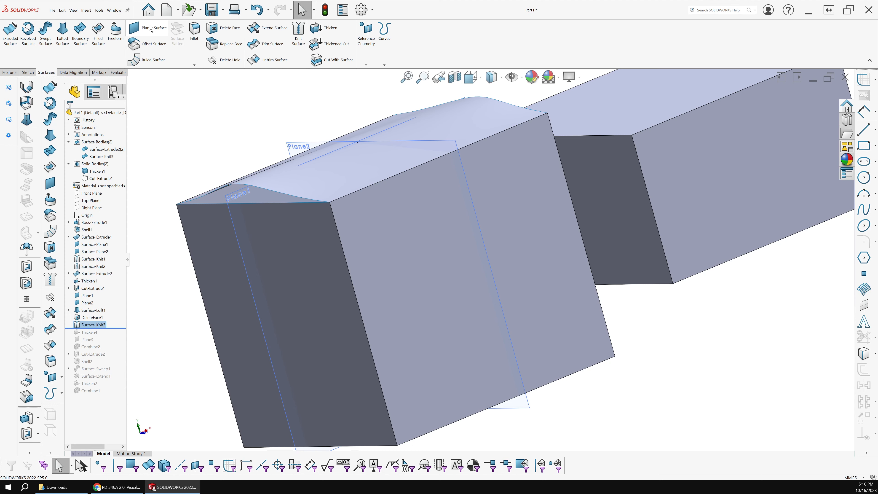
{"action": "left_click", "coordinate": [149, 28]}
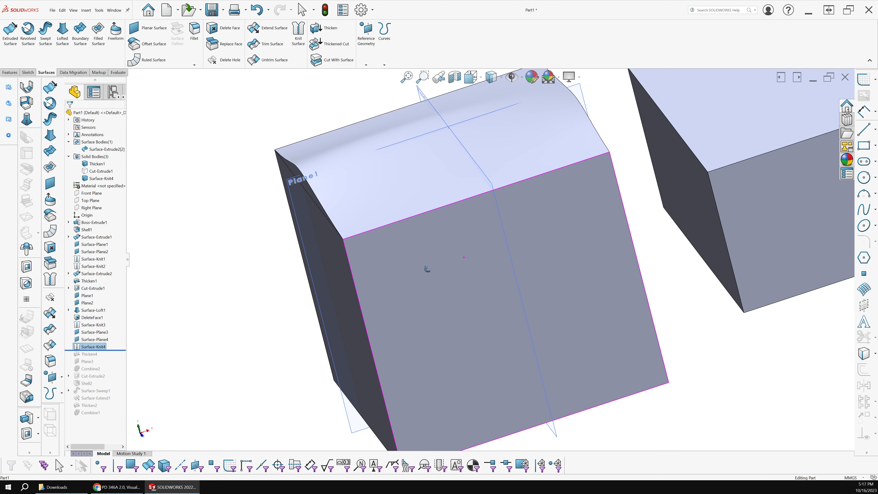
{"action": "middle_click_drag", "start_coordinate": [428, 269], "coordinate": [184, 201]}
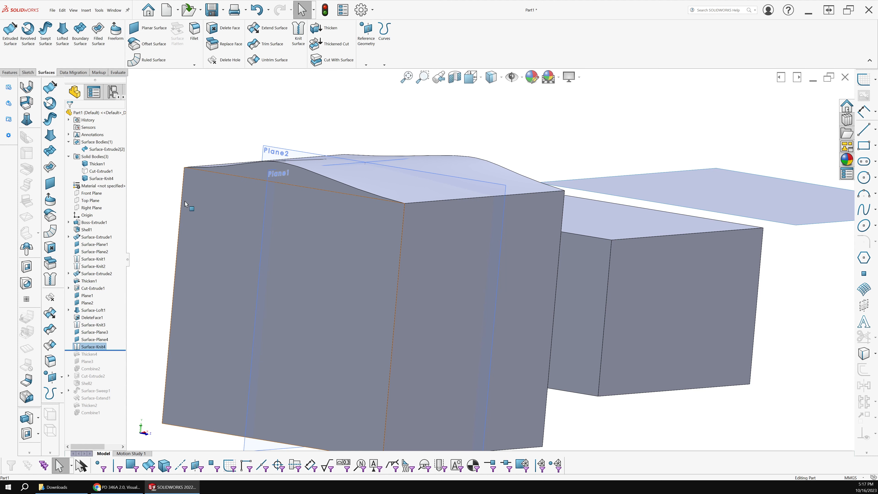
Roll back to before the shell, and fillet the top edges and adjoining vertical edge of the knitted solid with a 2 mm radius.
{"action": "left_click", "coordinate": [9, 72]}
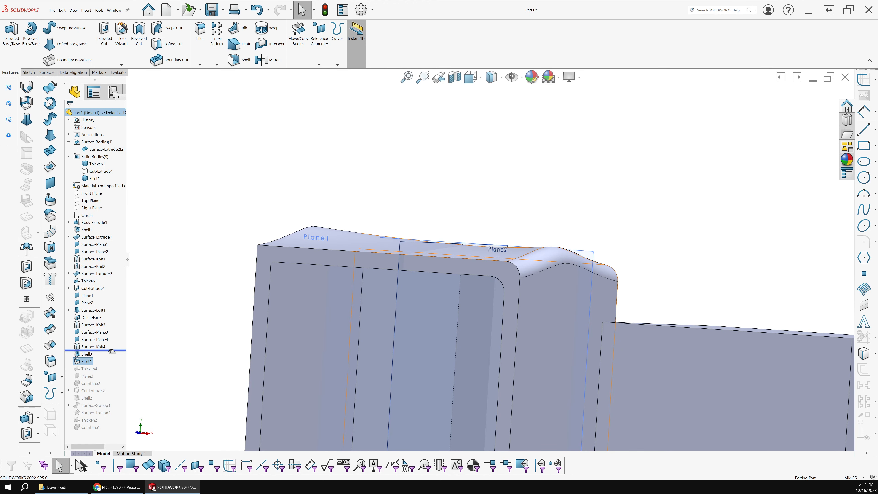
{"action": "left_click_drag", "start_coordinate": [112, 352], "coordinate": [112, 351]}
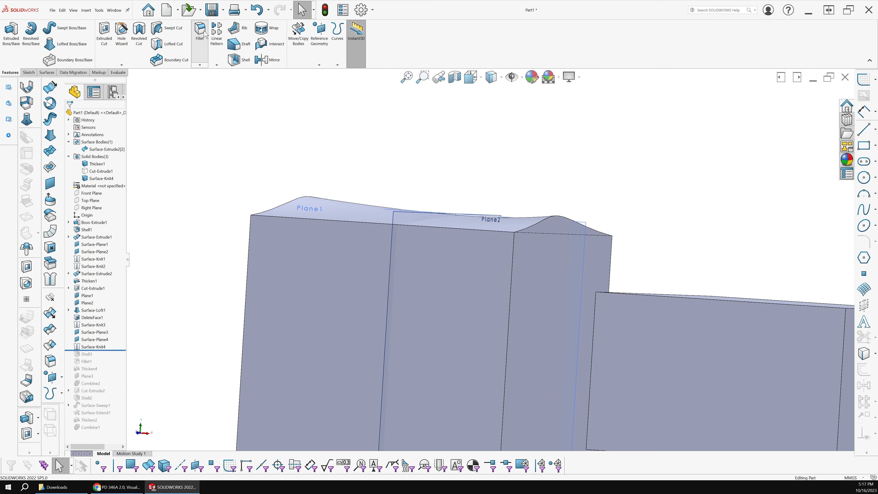
{"action": "left_click", "coordinate": [201, 33]}
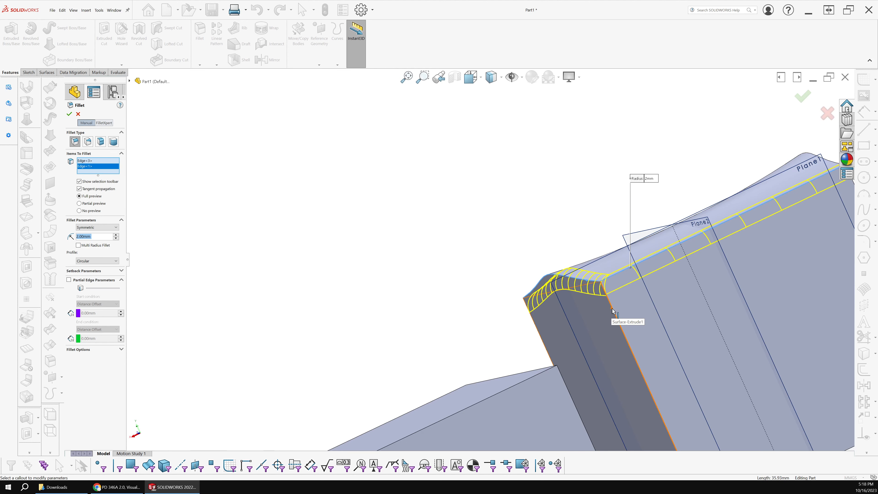
{"action": "left_click", "coordinate": [613, 308]}
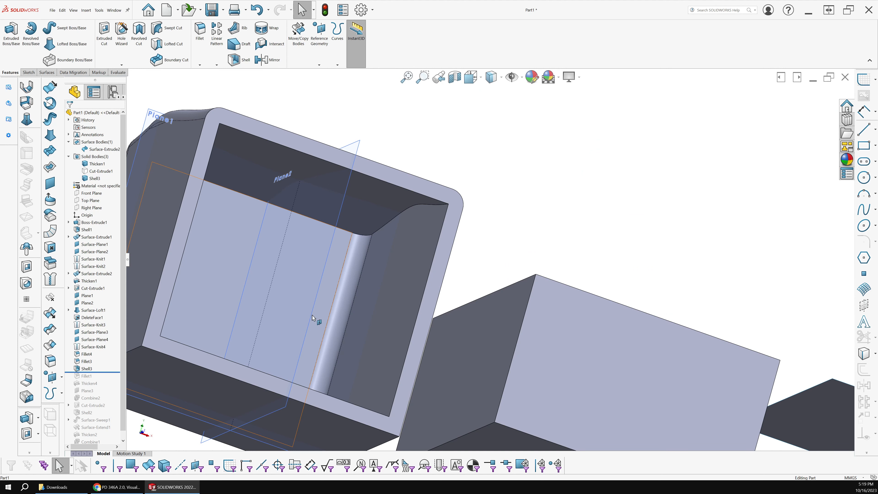
{"action": "middle_click_drag", "start_coordinate": [312, 315], "coordinate": [180, 133]}
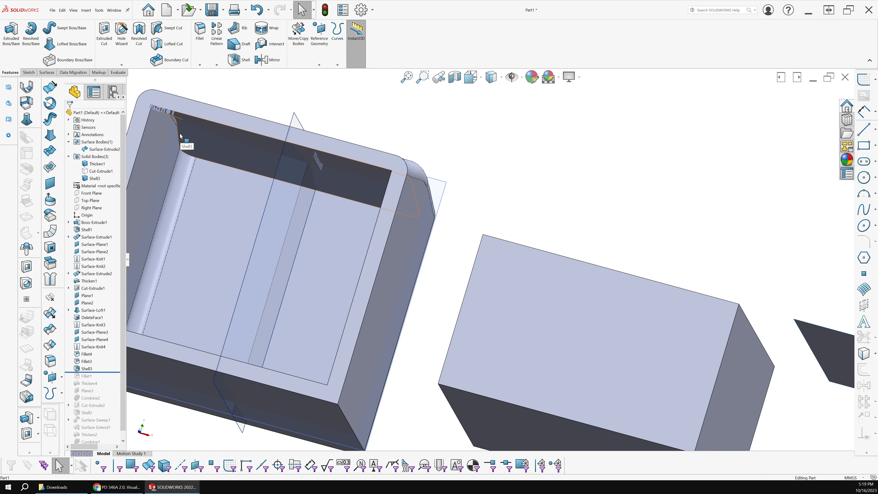
{"action": "middle_click_drag", "start_coordinate": [179, 136], "coordinate": [260, 172]}
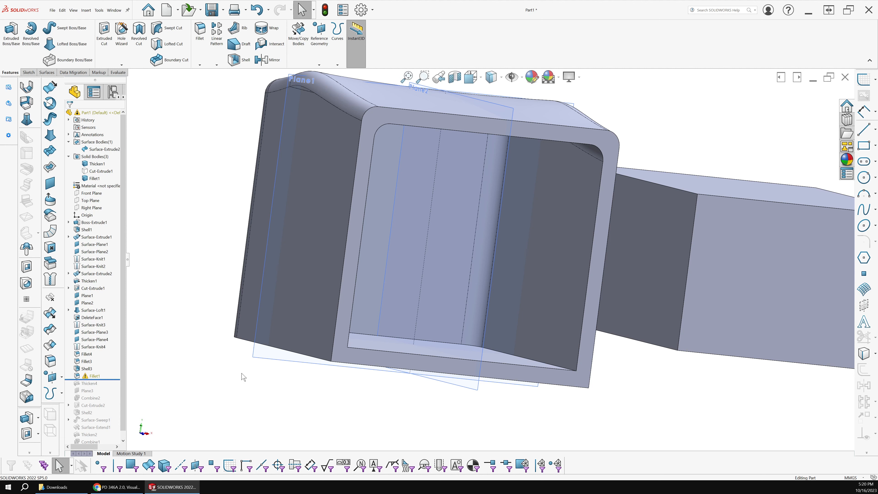
Switch to the Miro board in the browser and look over the class notes on surface modeling.
{"action": "key", "text": "alt+Tab"}
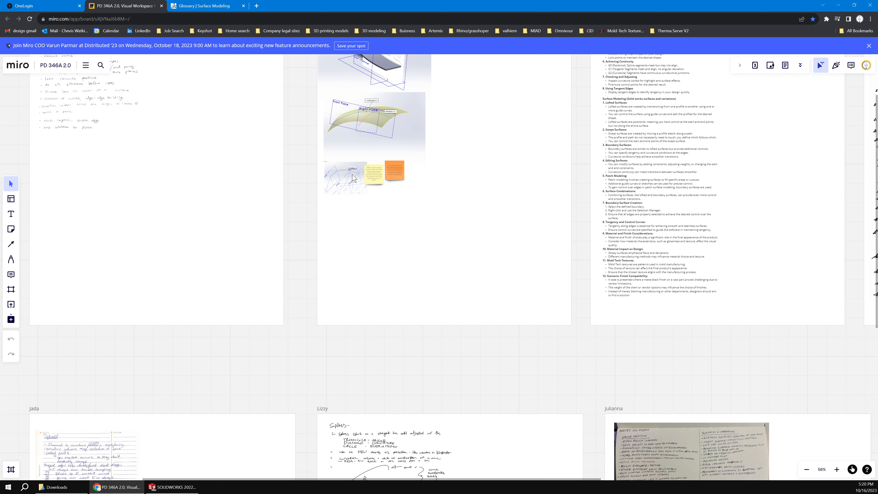
{"action": "scroll", "coordinate": [354, 178], "scroll_direction": "up", "scroll_amount": 10}
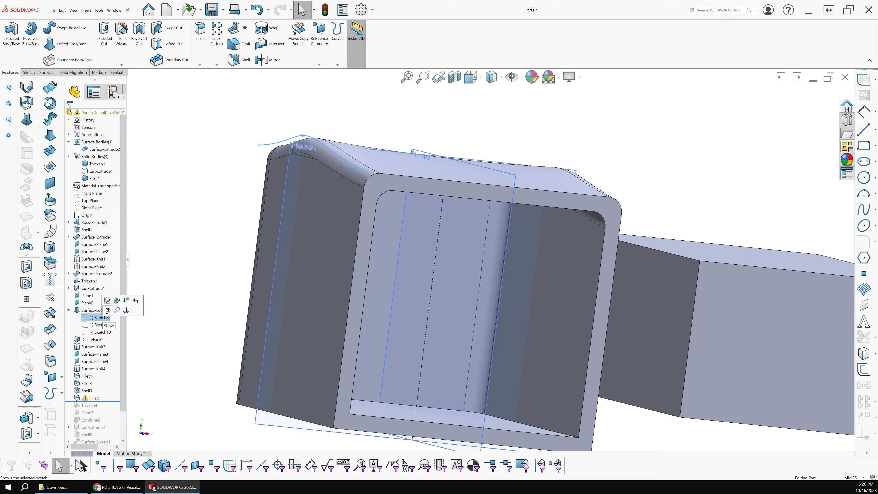
Edit the loft profile Sketch8 so that the spline's endpoint sits at the box's top corner, and rebuild the model.
{"action": "left_click", "coordinate": [107, 300]}
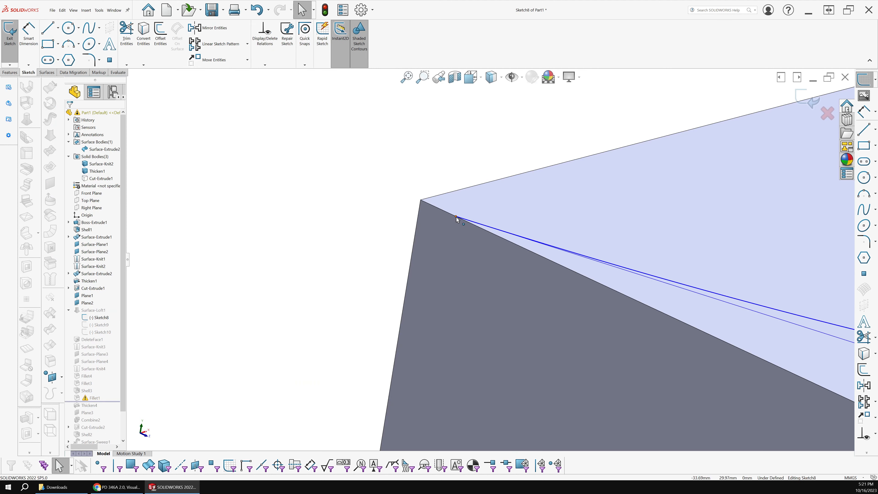
{"action": "left_click_drag", "start_coordinate": [457, 217], "coordinate": [442, 213]}
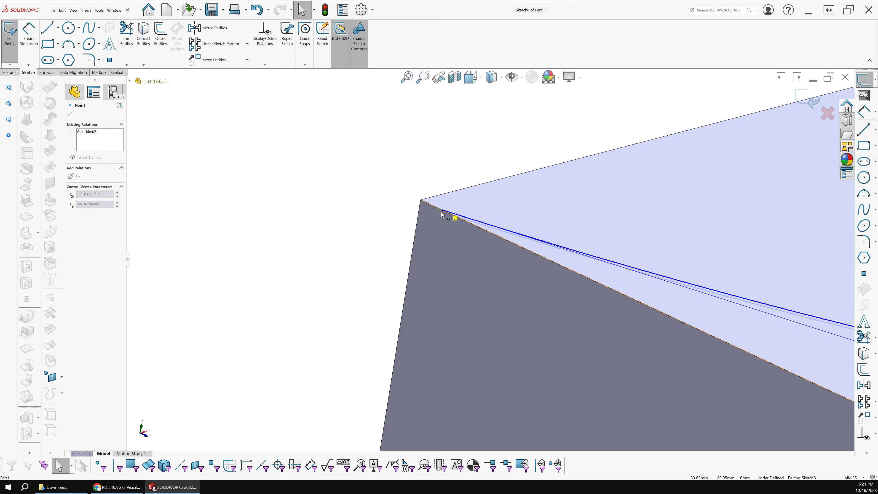
{"action": "left_click_drag", "start_coordinate": [442, 212], "coordinate": [424, 203]}
{"action": "scroll", "coordinate": [424, 204], "scroll_direction": "up", "scroll_amount": 5}
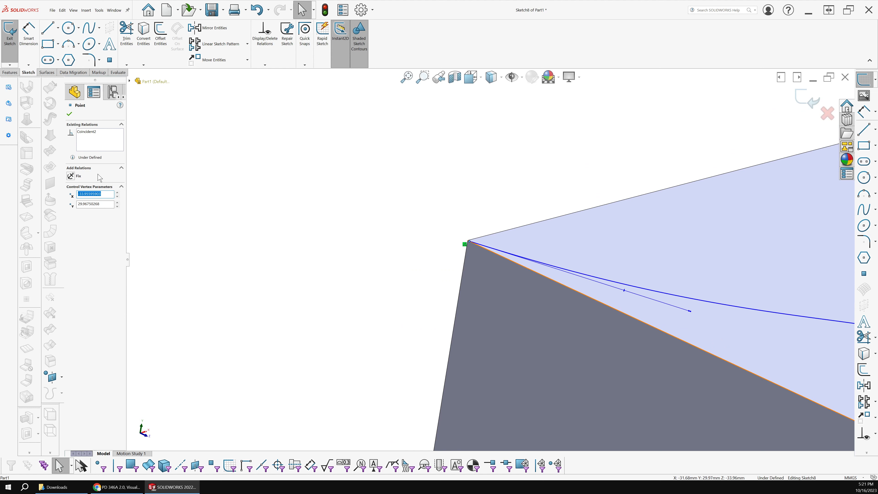
{"action": "key", "text": "ctrl+b"}
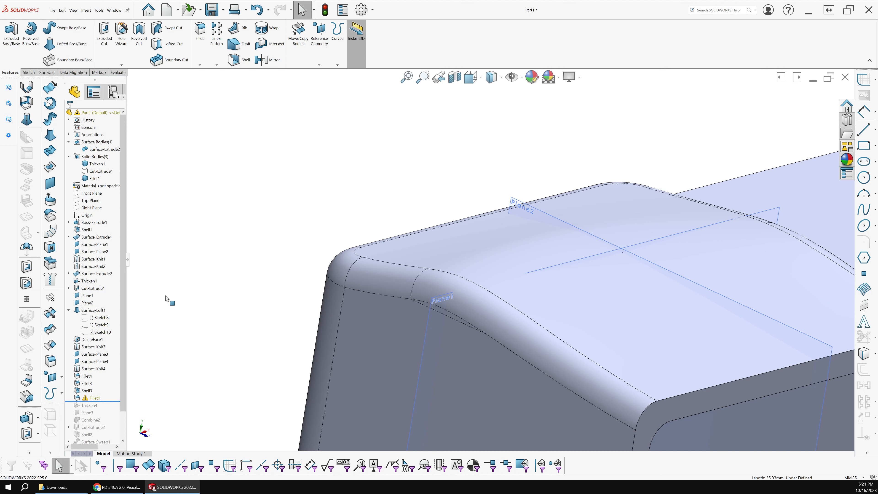
{"action": "middle_click_drag", "start_coordinate": [166, 298], "coordinate": [223, 244]}
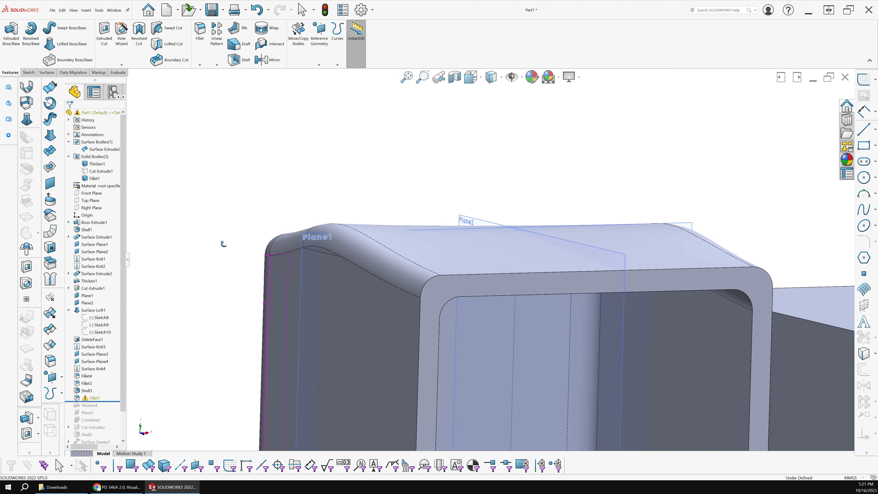
{"action": "middle_click_drag", "start_coordinate": [223, 243], "coordinate": [212, 256]}
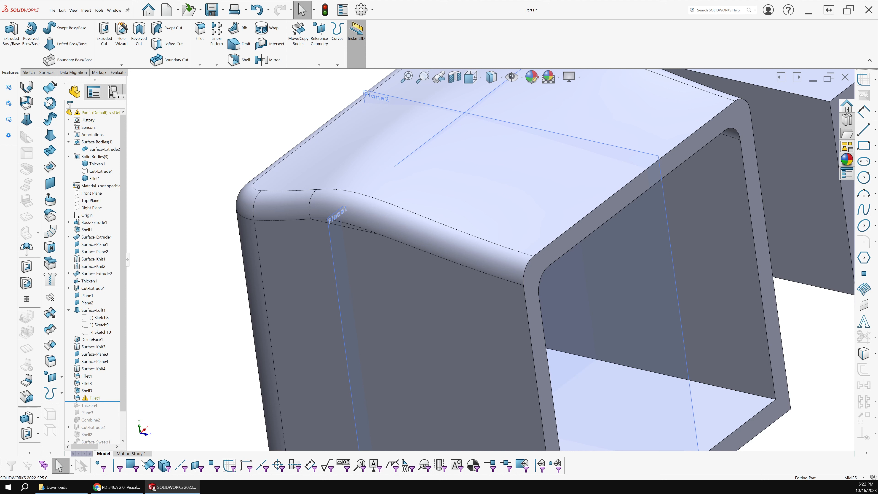
Switch to the browser, open YouTube Studio in a new tab, and look through the channel's videos for the Y transition surface tutorial.
{"action": "left_click", "coordinate": [98, 488]}
{"action": "key", "text": "ctrl+t"}
{"action": "type", "text": "yo"}
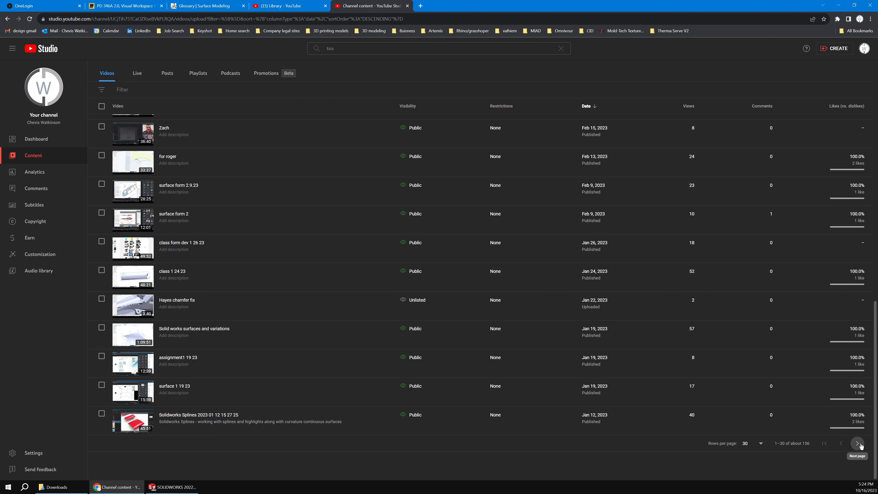
{"action": "left_click", "coordinate": [858, 444]}
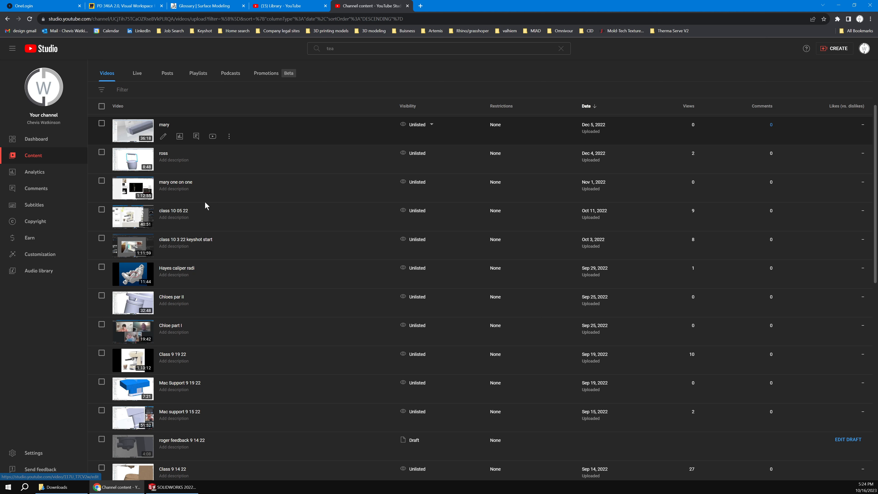
{"action": "scroll", "coordinate": [210, 184], "scroll_direction": "down", "scroll_amount": 10}
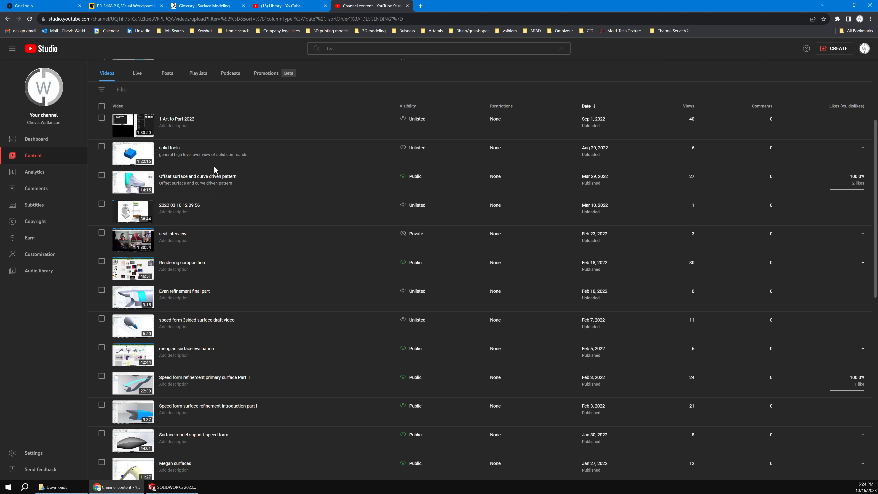
{"action": "scroll", "coordinate": [214, 166], "scroll_direction": "down", "scroll_amount": 10}
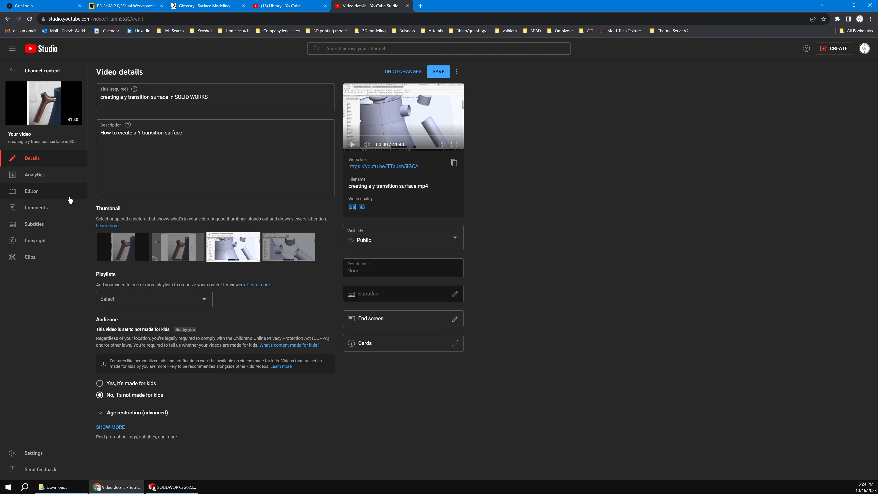
Leave the Y transition video's details, discarding the changes, and look through the channel's video list for related surface and form modeling tutorials.
{"action": "left_click", "coordinate": [7, 18]}
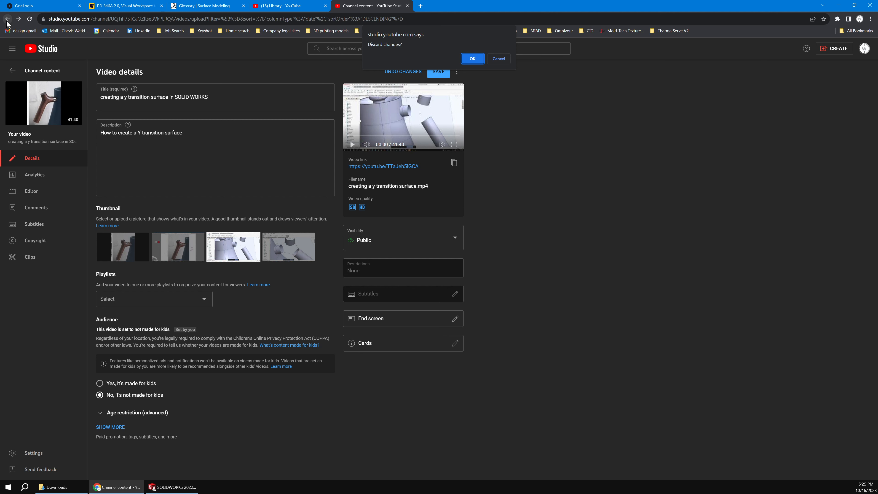
{"action": "key", "text": "Return"}
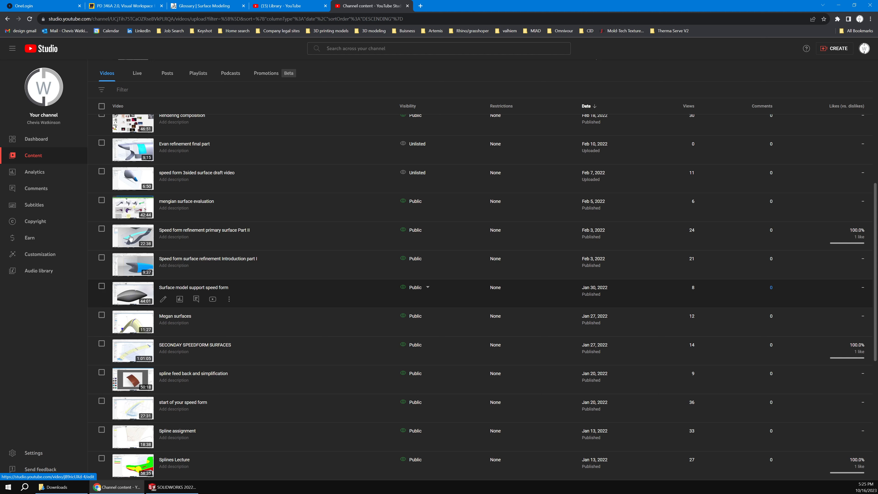
{"action": "scroll", "coordinate": [251, 171], "scroll_direction": "up", "scroll_amount": 15}
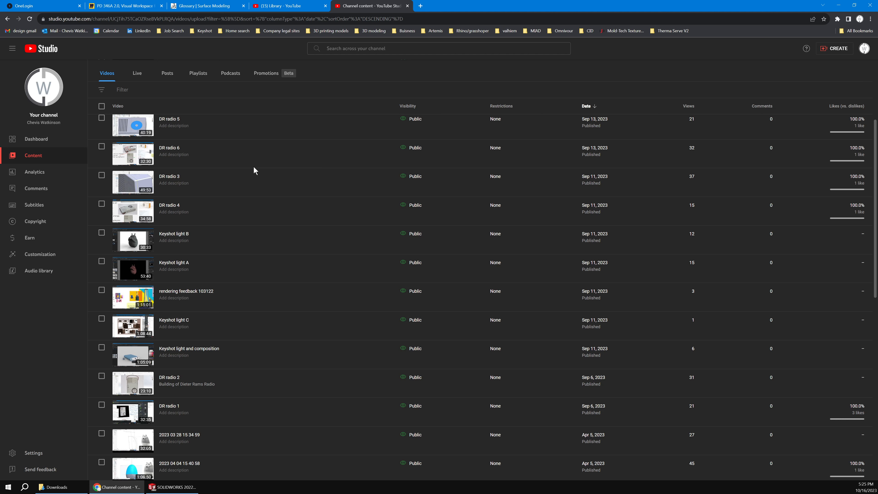
{"action": "scroll", "coordinate": [253, 169], "scroll_direction": "down", "scroll_amount": 10}
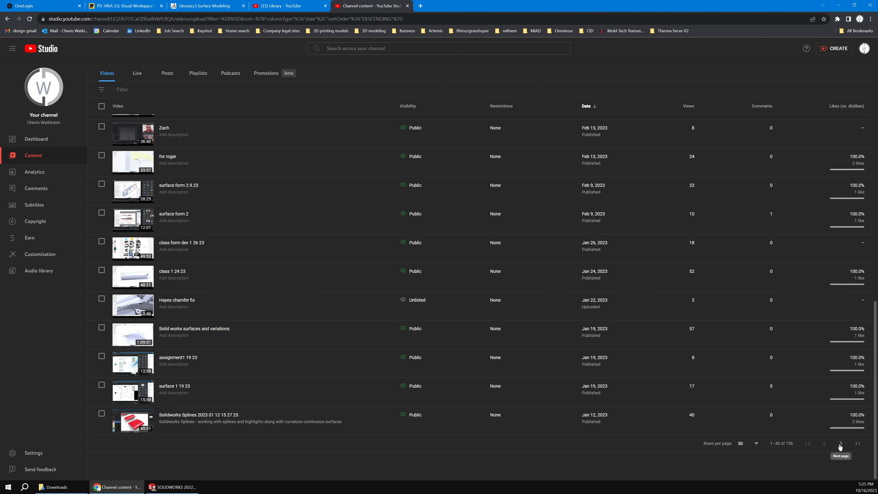
{"action": "left_click", "coordinate": [841, 444]}
{"action": "scroll", "coordinate": [508, 377], "scroll_direction": "up", "scroll_amount": 5}
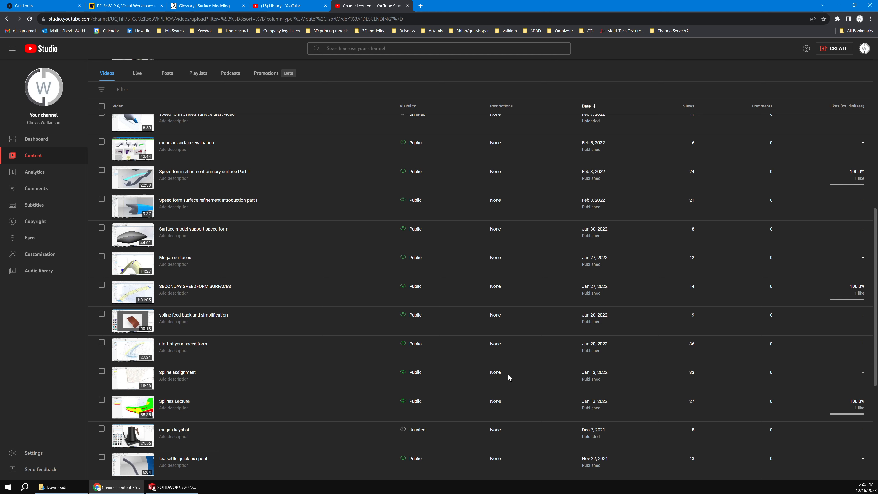
{"action": "scroll", "coordinate": [508, 373], "scroll_direction": "down", "scroll_amount": 10}
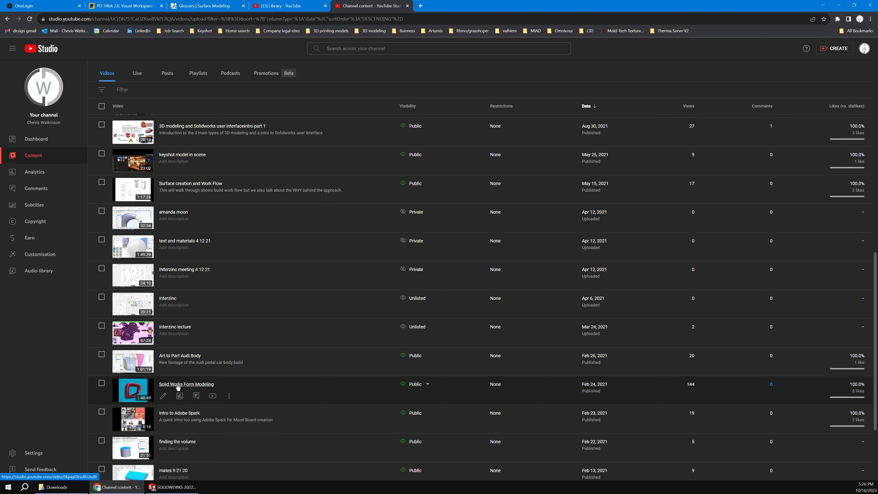